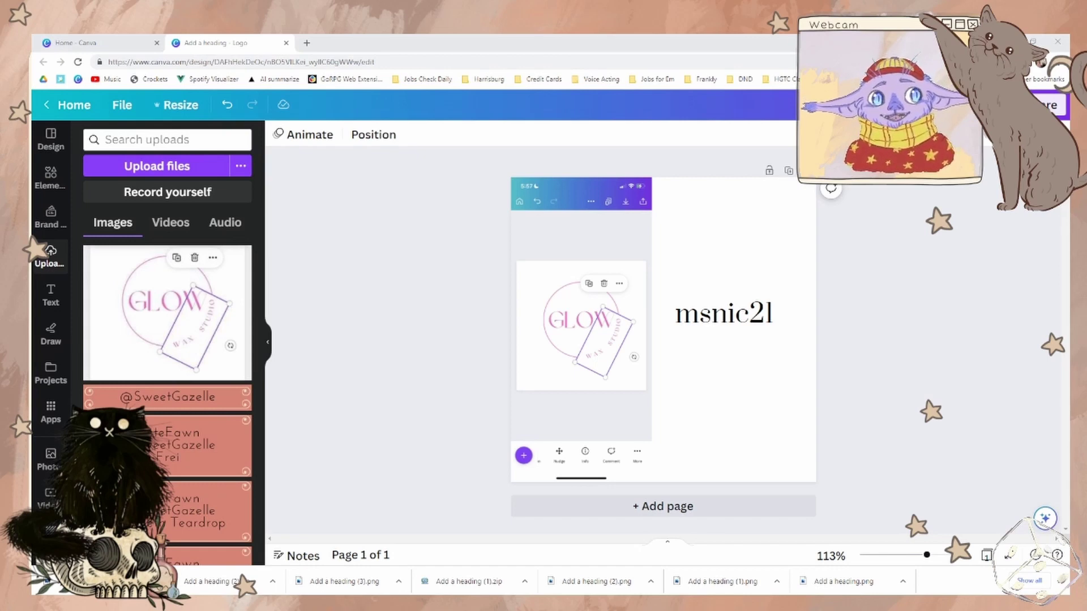
Add a blank second page and apply the SH Minimal Monogram logo template to it.
{"action": "left_click", "coordinate": [667, 506]}
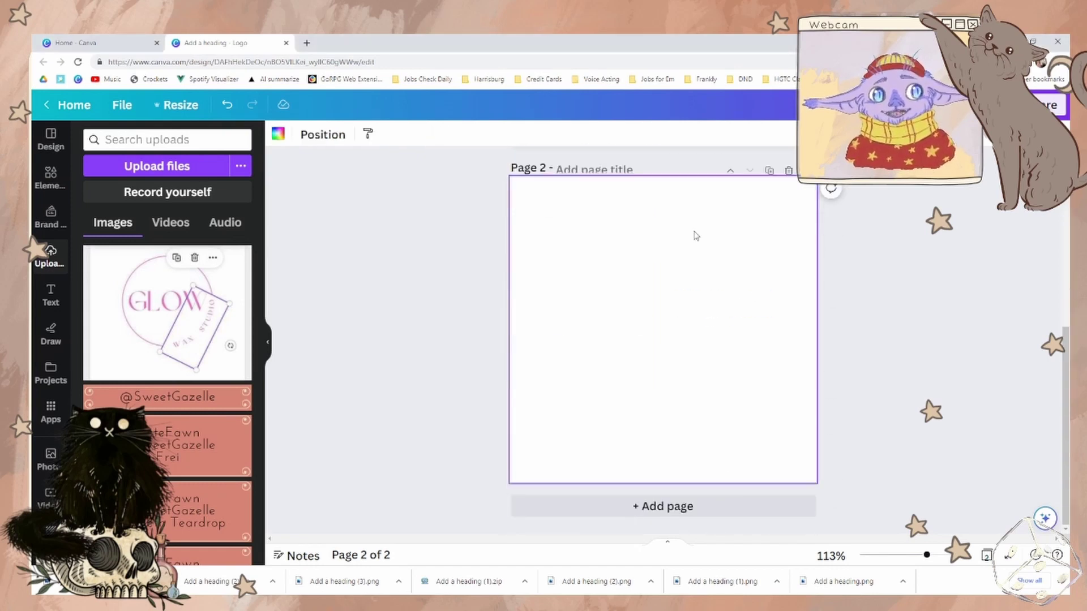
{"action": "scroll", "coordinate": [627, 342], "scroll_direction": "up", "scroll_amount": 5}
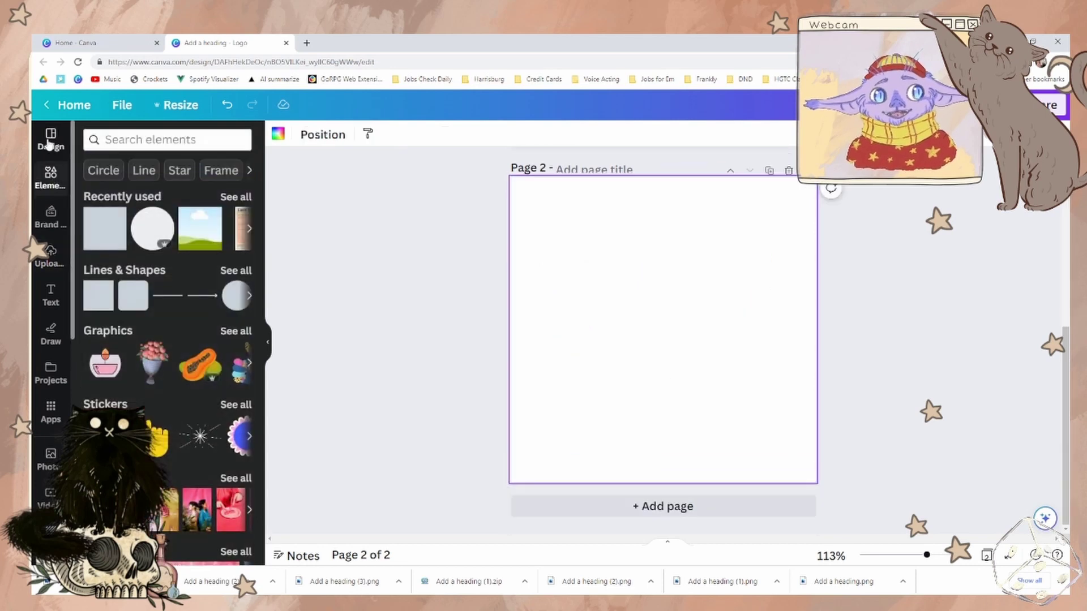
{"action": "left_click", "coordinate": [50, 141]}
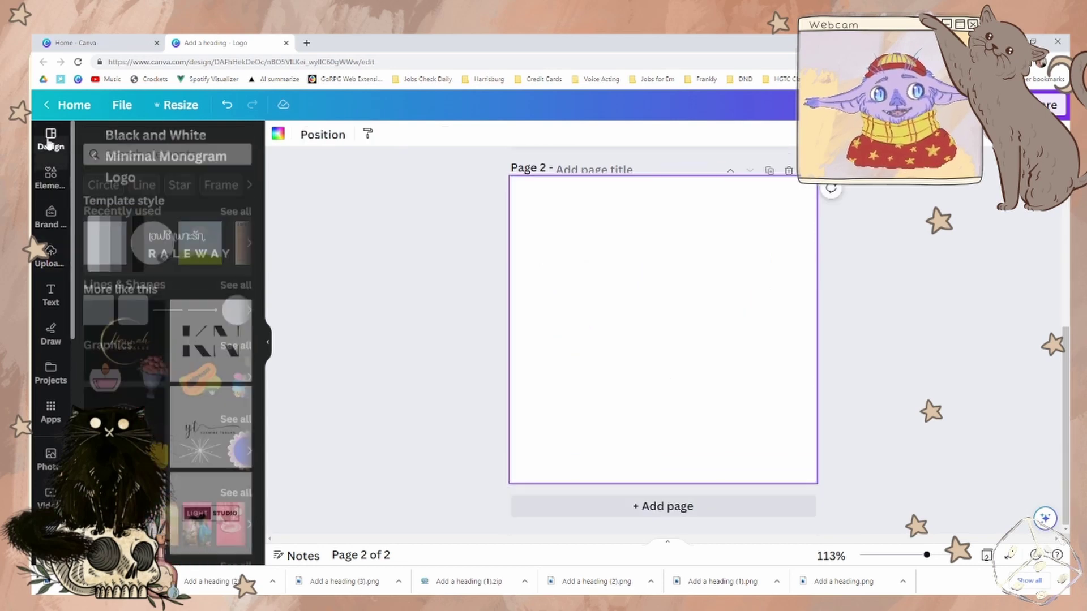
{"action": "left_click", "coordinate": [94, 164]}
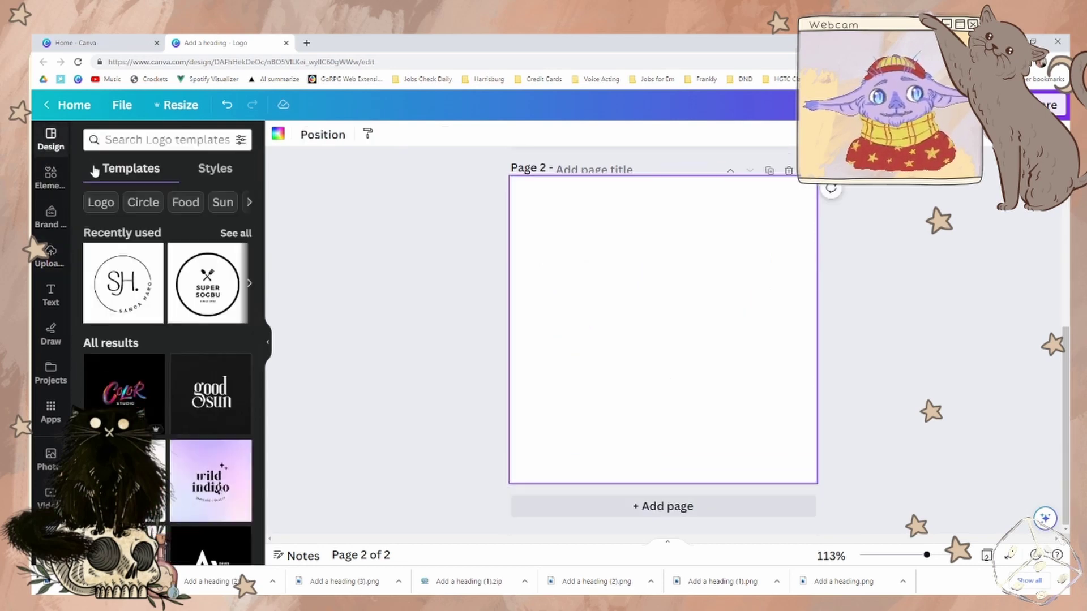
{"action": "left_click", "coordinate": [122, 297]}
Move the monogram logo up-left and enlarge it to fill the page.
{"action": "left_click_drag", "start_coordinate": [693, 361], "coordinate": [656, 317]}
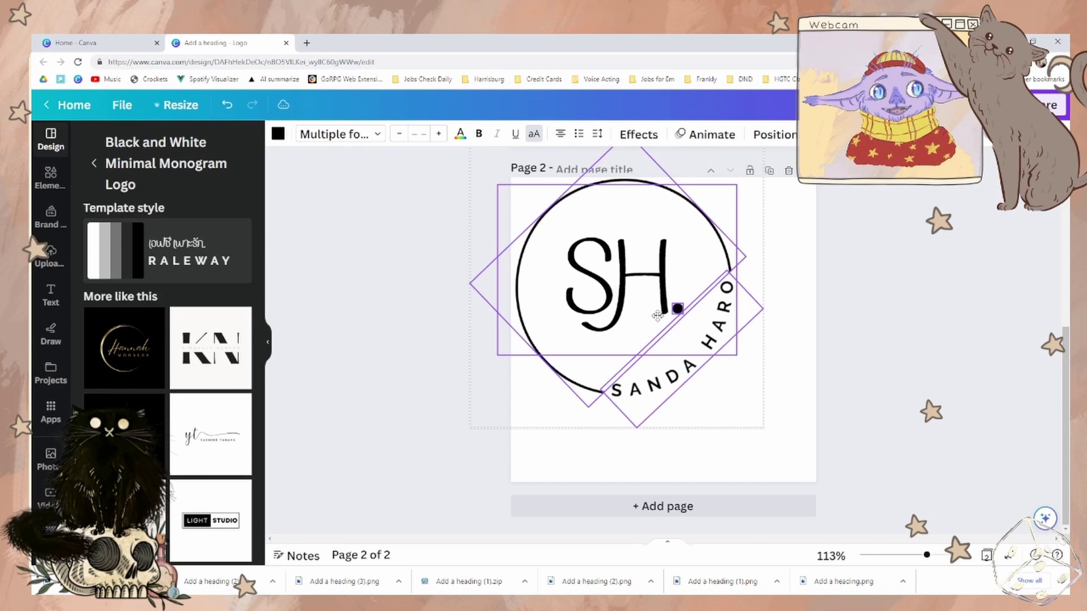
{"action": "left_click_drag", "start_coordinate": [762, 429], "coordinate": [807, 490]}
{"action": "key", "text": "Escape"}
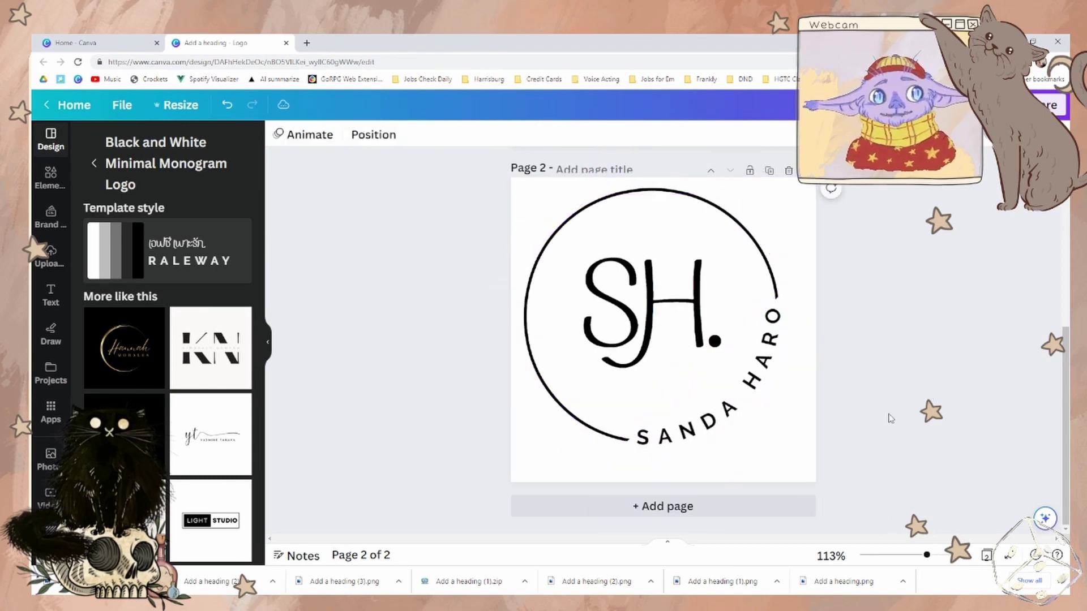
Replace the SH monogram letters with the text GLOW.
{"action": "scroll", "coordinate": [653, 422], "scroll_direction": "up", "scroll_amount": 2}
{"action": "left_click", "coordinate": [653, 422]}
{"action": "double_click", "coordinate": [653, 422]}
{"action": "type", "text": "GLOW"}
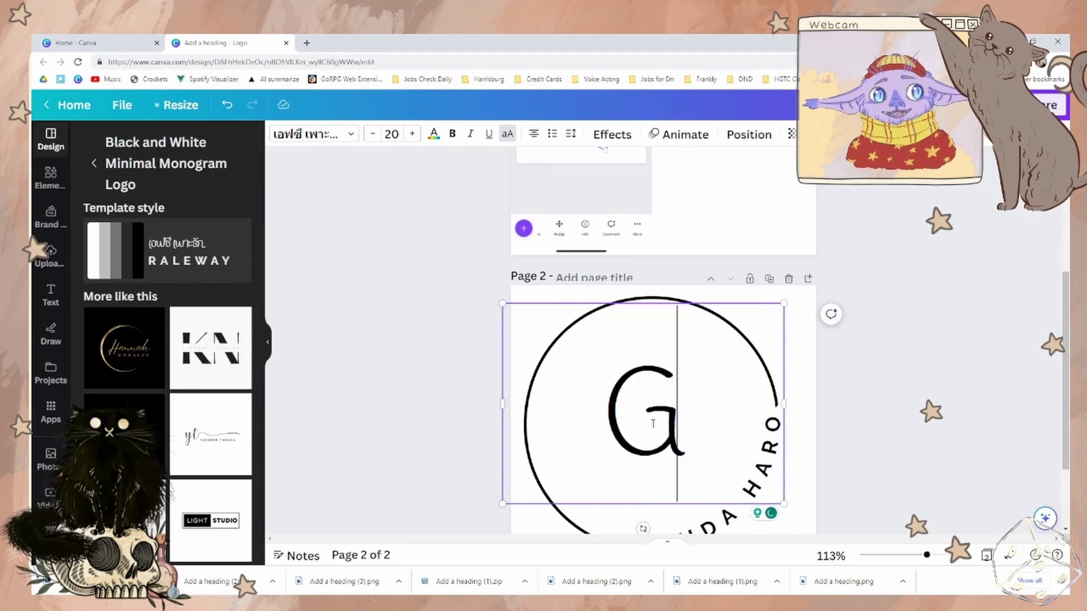
Set the GLOW text to font size 144.
{"action": "left_click", "coordinate": [392, 133]}
{"action": "scroll", "coordinate": [407, 390], "scroll_direction": "down", "scroll_amount": 5}
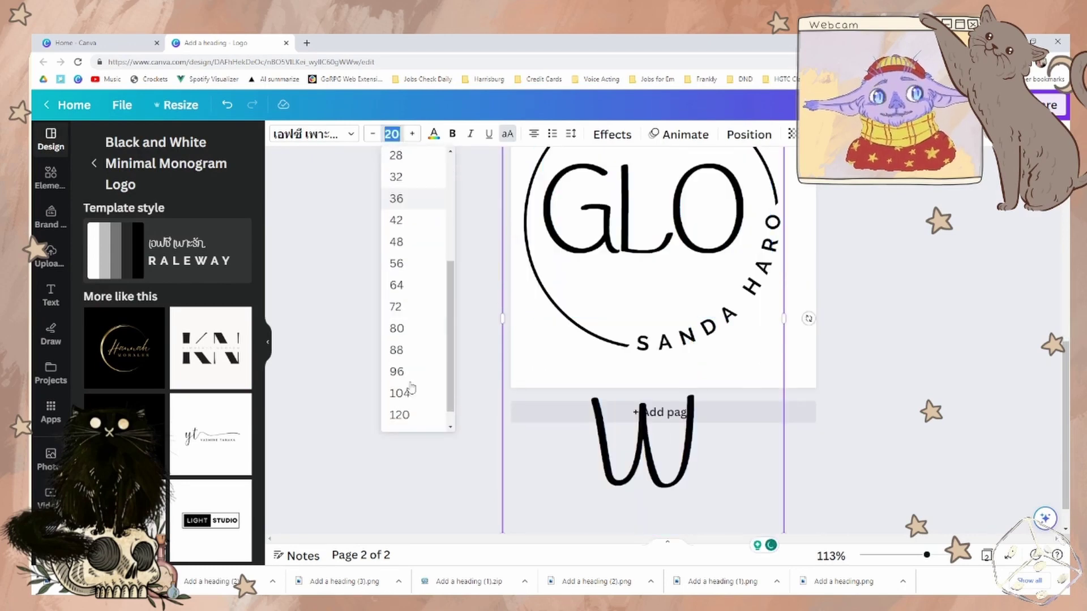
{"action": "left_click", "coordinate": [399, 417]}
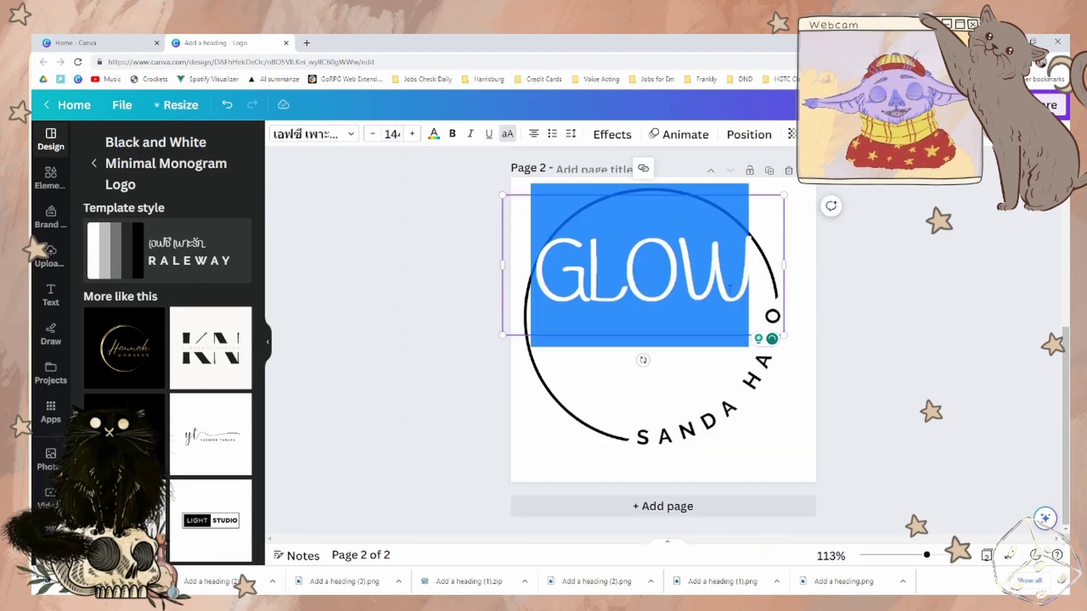
{"action": "scroll", "coordinate": [902, 328], "scroll_direction": "up", "scroll_amount": 5}
{"action": "scroll", "coordinate": [903, 328], "scroll_direction": "down", "scroll_amount": 3}
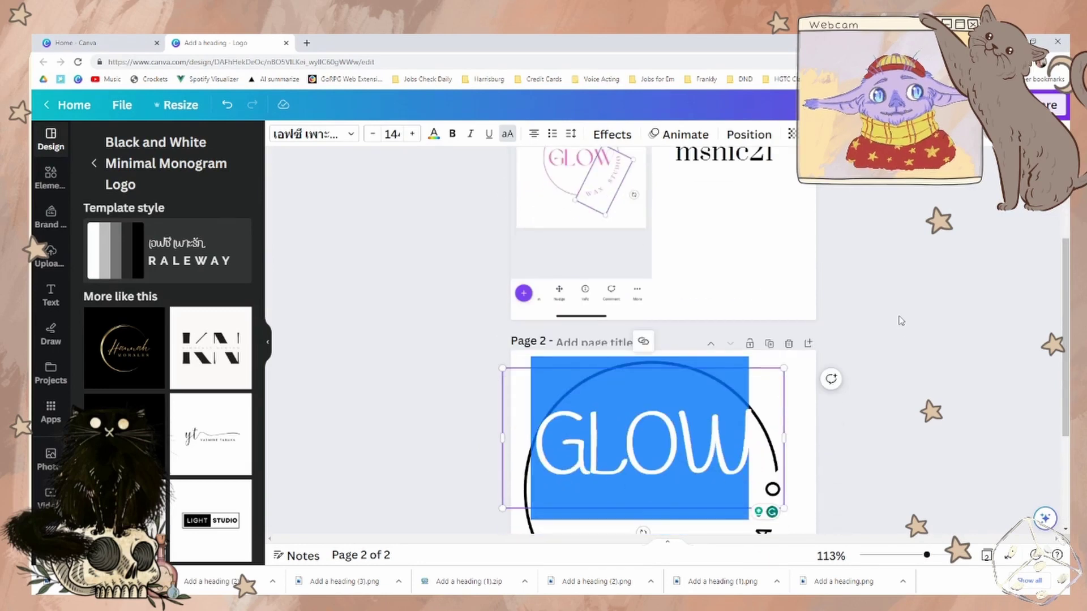
{"action": "scroll", "coordinate": [934, 333], "scroll_direction": "down", "scroll_amount": 1}
{"action": "scroll", "coordinate": [812, 319], "scroll_direction": "up", "scroll_amount": 2}
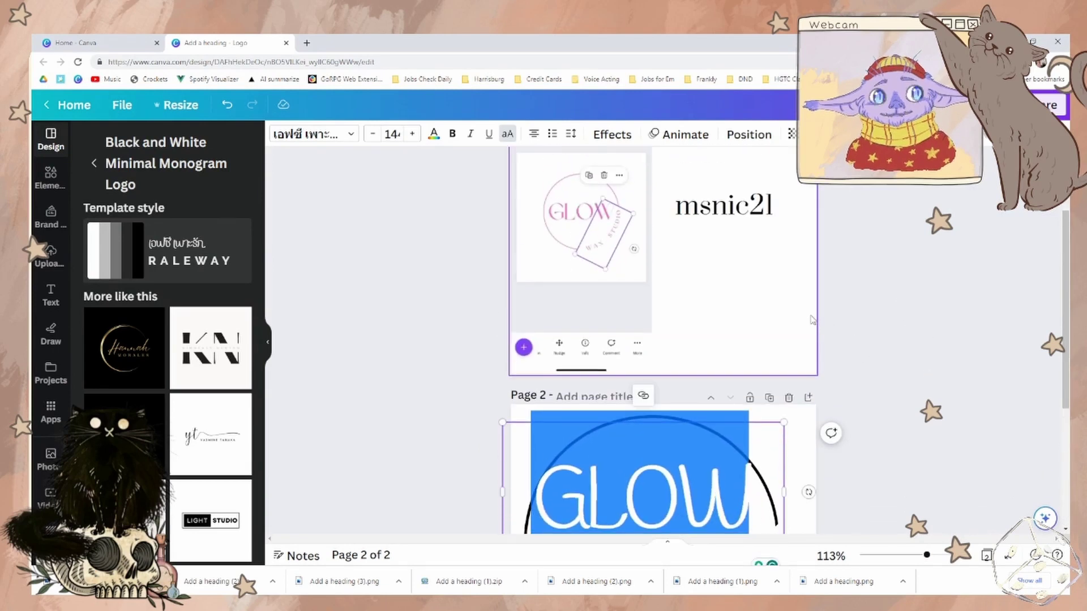
{"action": "scroll", "coordinate": [812, 319], "scroll_direction": "down", "scroll_amount": 2}
Shift the GLOW text slightly left to centre it in the circle.
{"action": "left_click", "coordinate": [668, 486]}
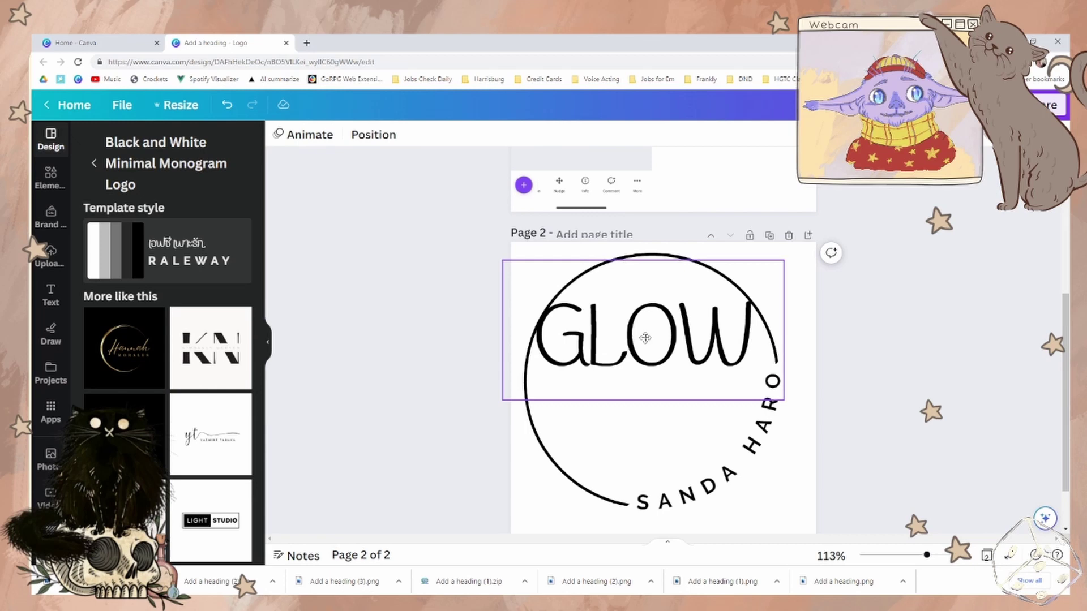
{"action": "left_click", "coordinate": [651, 378]}
{"action": "mouse_move", "coordinate": [651, 378]}
{"action": "left_mouse_down"}
{"action": "mouse_move", "coordinate": [636, 379]}
{"action": "mouse_move", "coordinate": [649, 371]}
{"action": "left_mouse_up"}
{"action": "scroll", "coordinate": [590, 311], "scroll_direction": "up", "scroll_amount": 3}
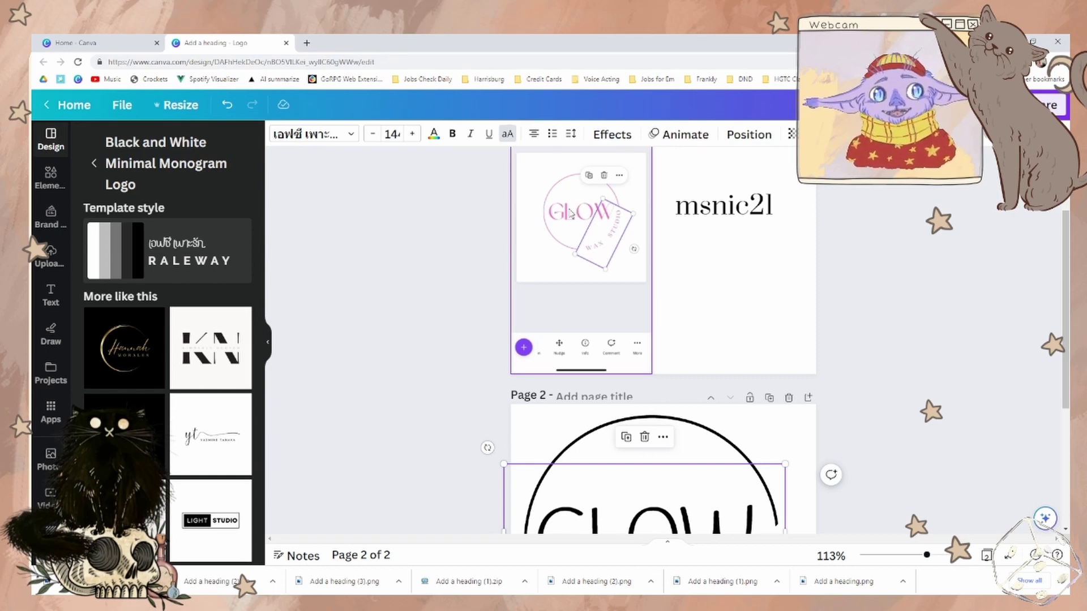
In a new tab, search 'what the font' and open MyFonts WhatTheFont.
{"action": "left_click", "coordinate": [306, 43]}
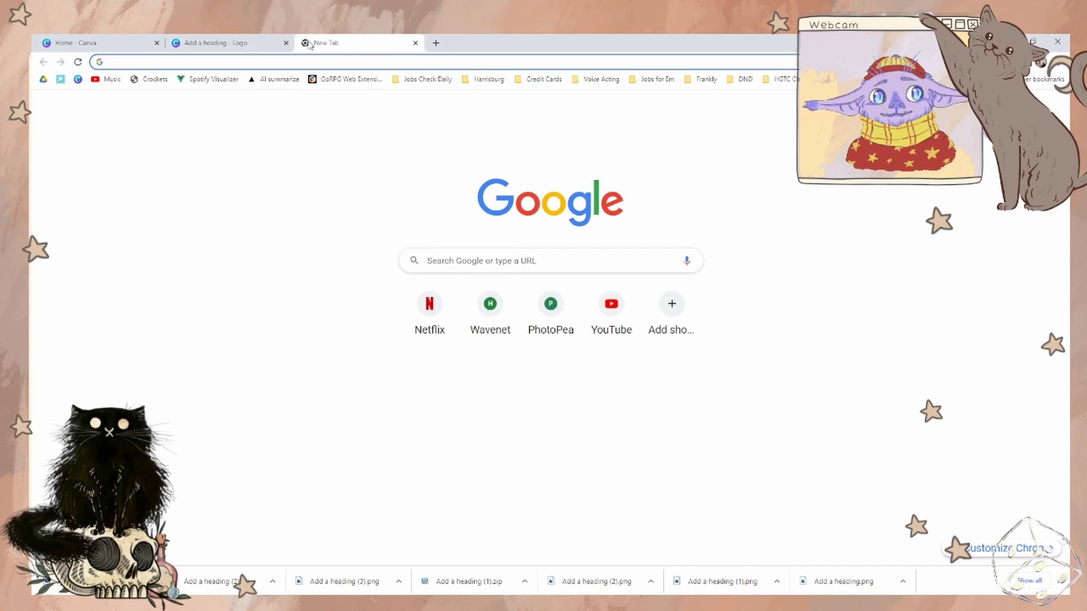
{"action": "type", "text": "what the font"}
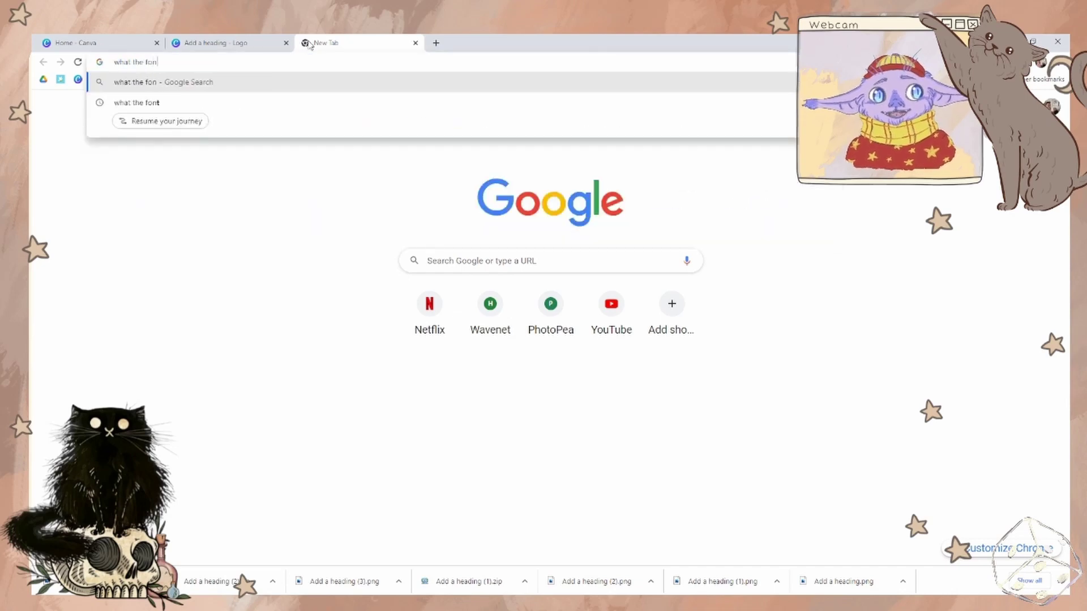
{"action": "key", "text": "Return"}
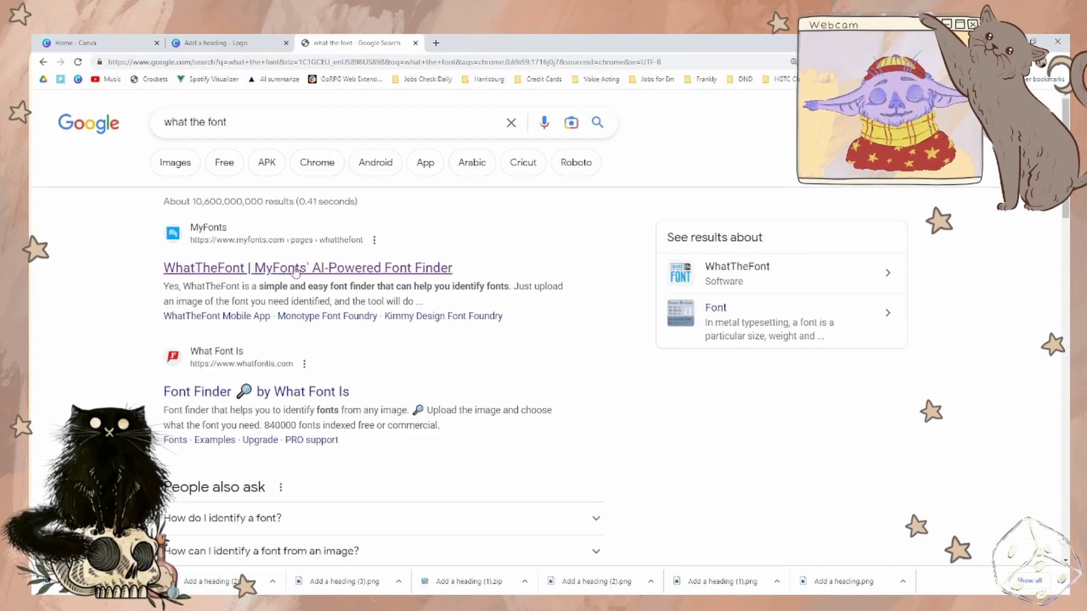
{"action": "left_click", "coordinate": [292, 269]}
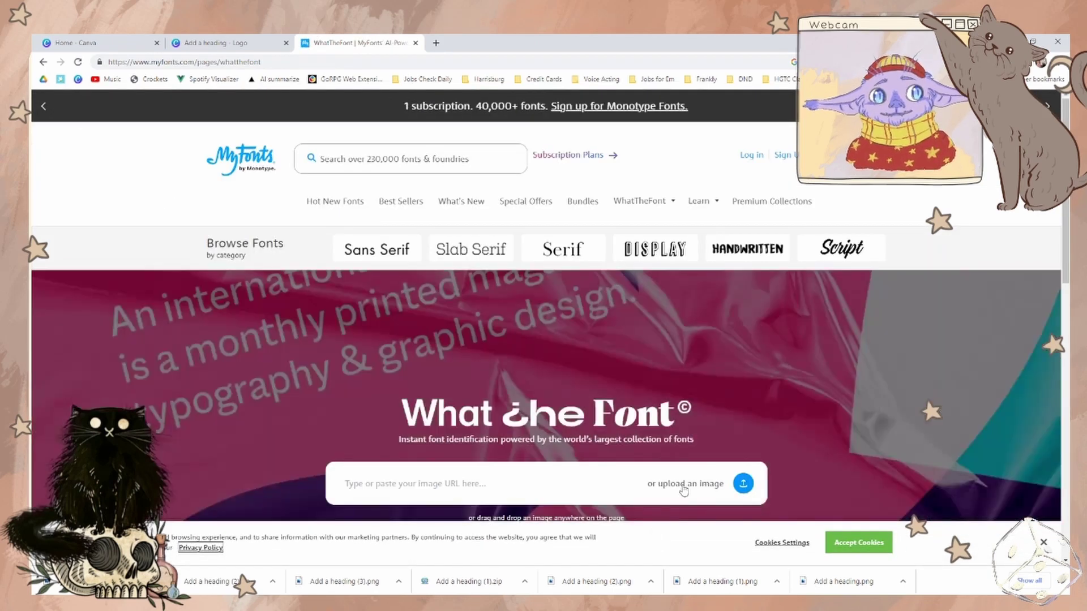
Upload the reference screenshot, select the GLOW lettering and identify its font.
{"action": "left_click", "coordinate": [683, 486]}
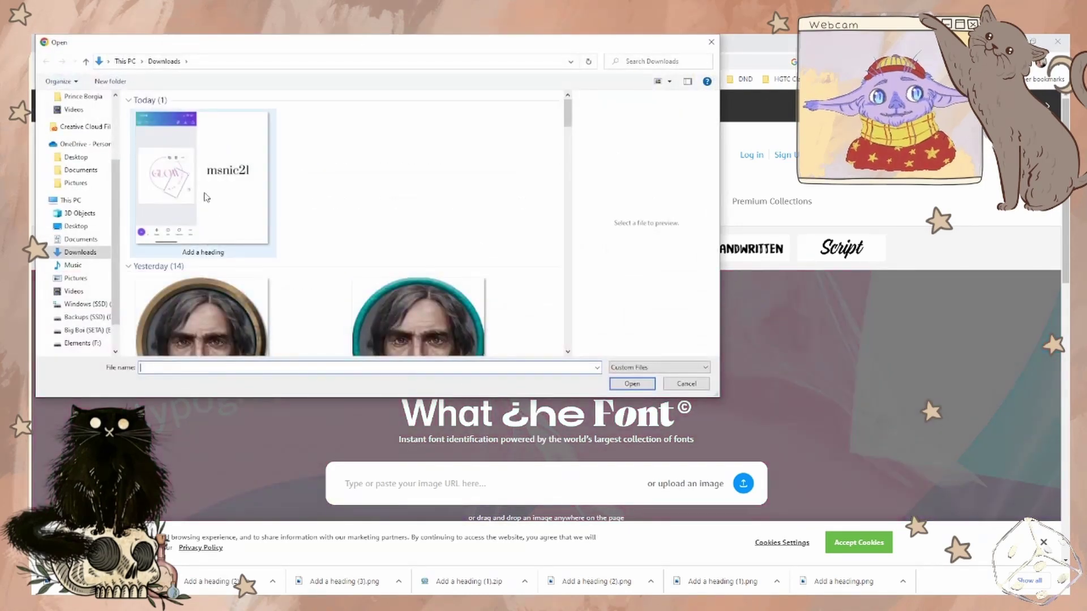
{"action": "double_click", "coordinate": [207, 197]}
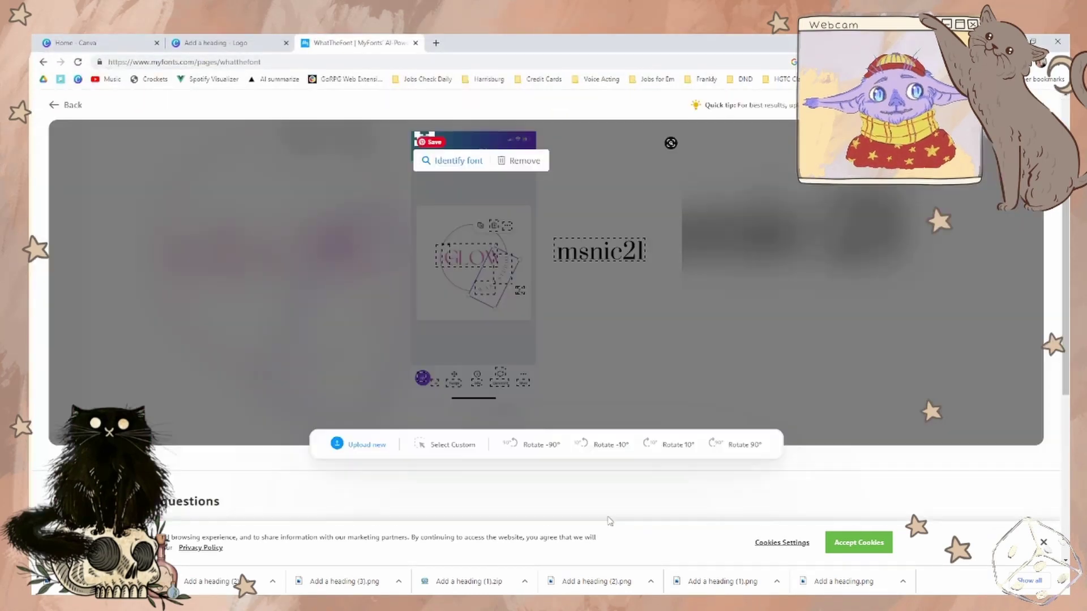
{"action": "left_click", "coordinate": [447, 249]}
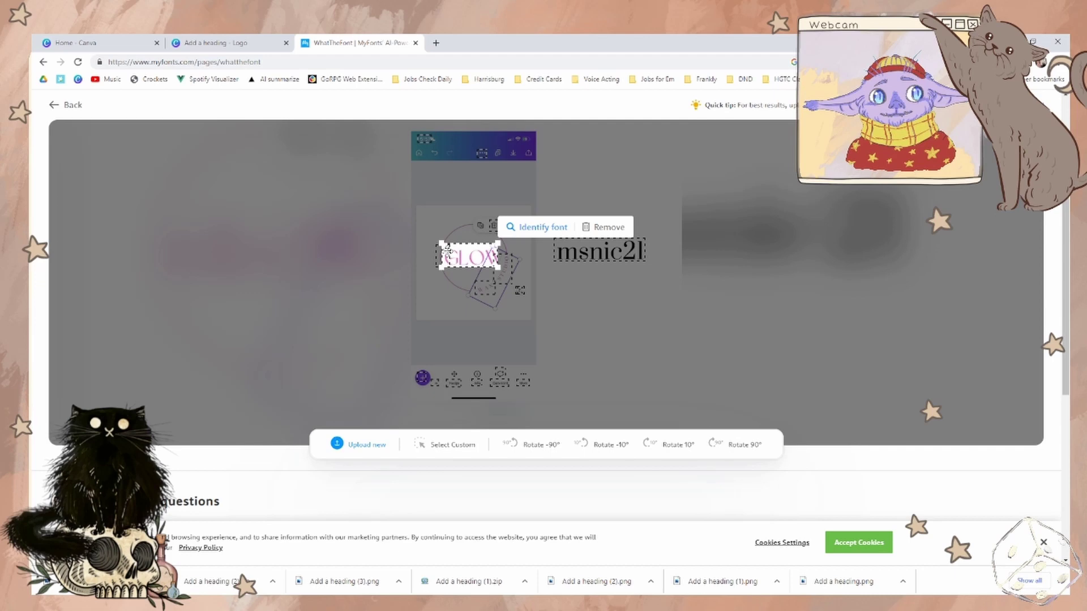
{"action": "left_click", "coordinate": [544, 227]}
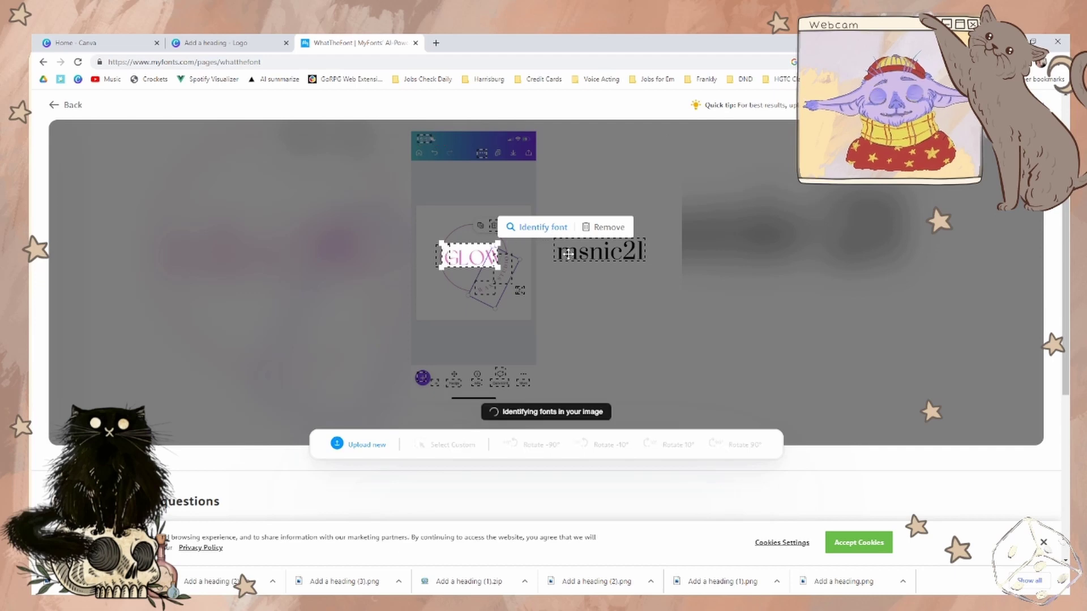
Scroll the 67 matches and select the Erotique Sans Alternate Bold font name.
{"action": "scroll", "coordinate": [515, 422], "scroll_direction": "down", "scroll_amount": 3}
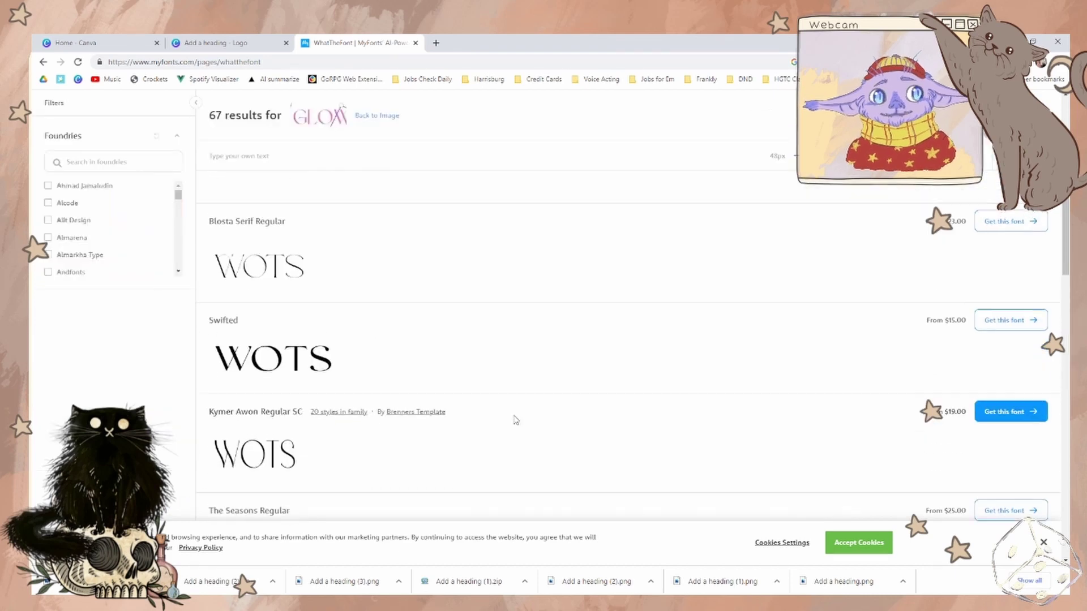
{"action": "scroll", "coordinate": [515, 420], "scroll_direction": "down", "scroll_amount": 8}
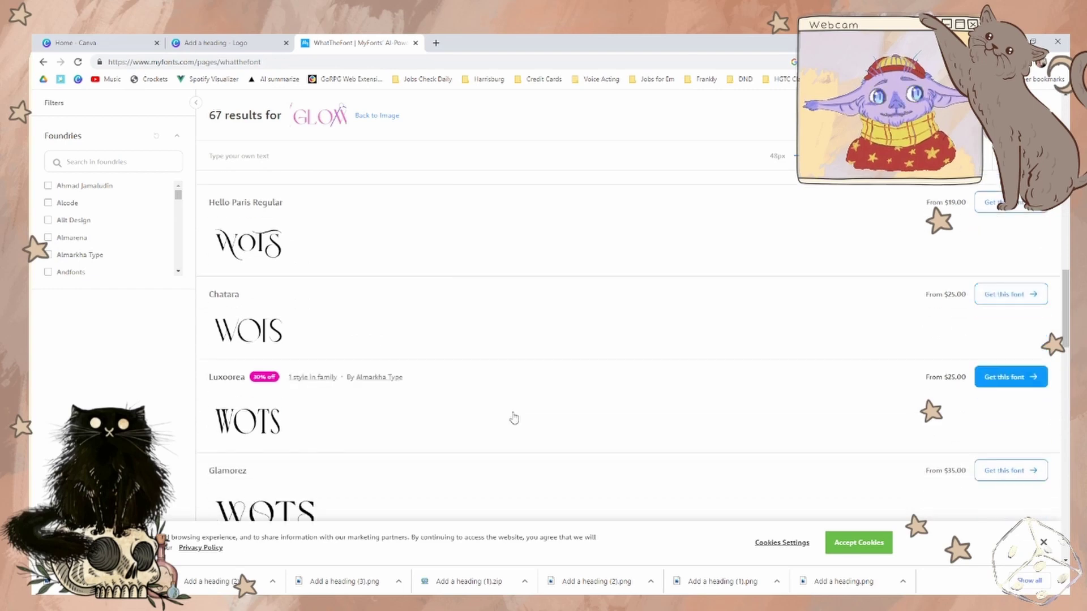
{"action": "scroll", "coordinate": [514, 418], "scroll_direction": "down", "scroll_amount": 6}
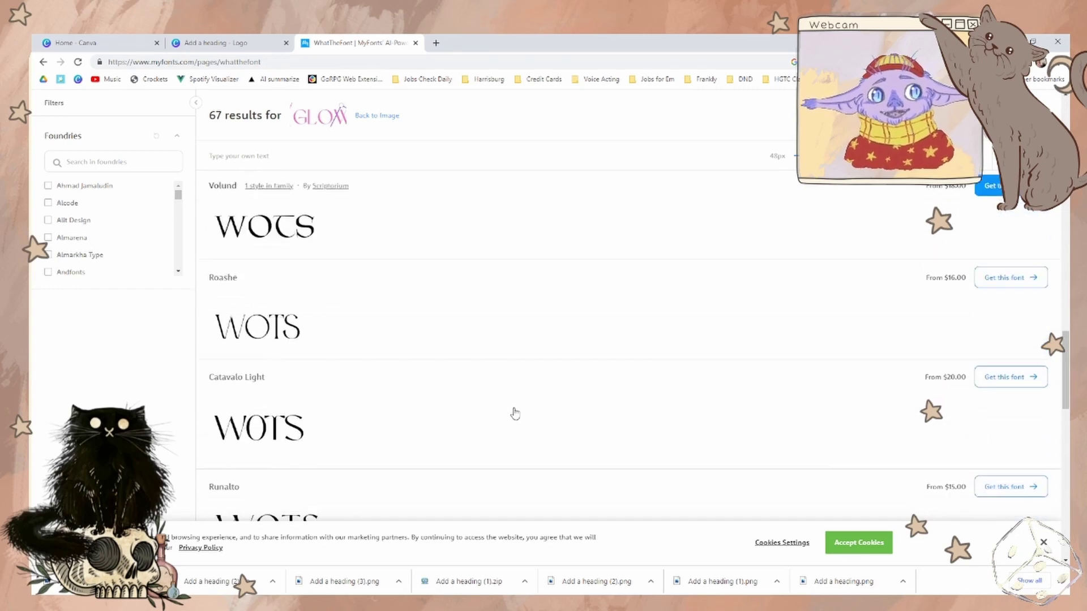
{"action": "scroll", "coordinate": [515, 414], "scroll_direction": "down", "scroll_amount": 4}
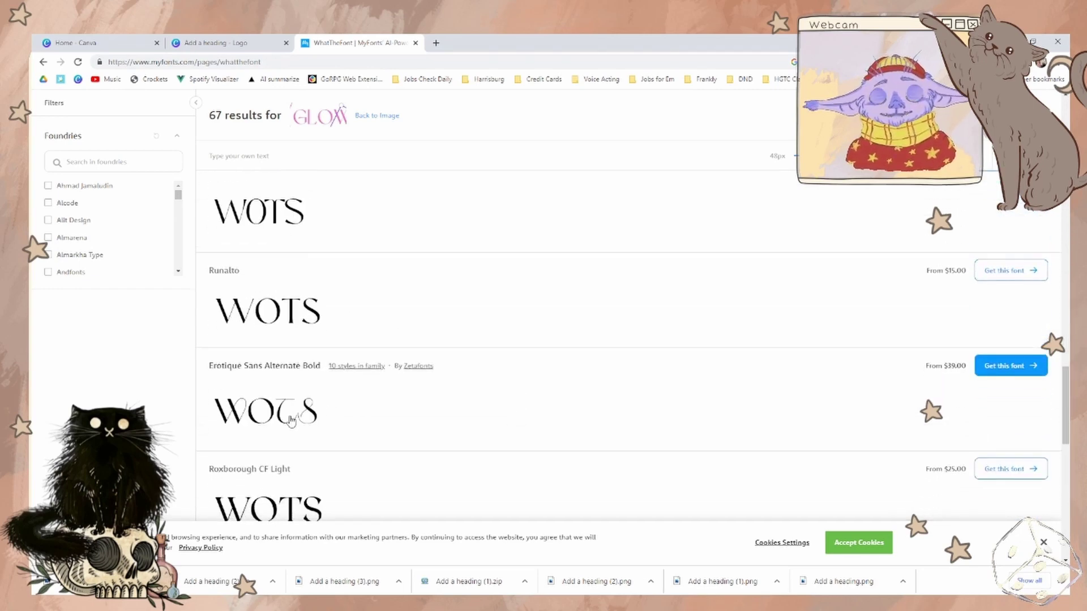
{"action": "left_click_drag", "start_coordinate": [208, 366], "coordinate": [323, 377]}
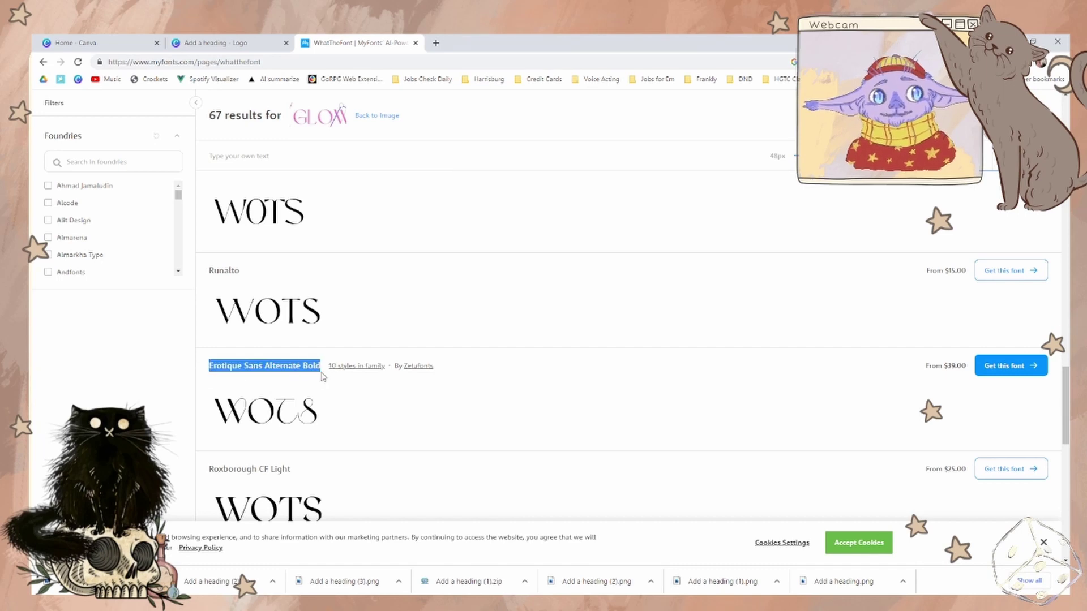
Search Canva's fonts for the pasted name 'Erotique', find no match, and return to page 2.
{"action": "left_click", "coordinate": [215, 43]}
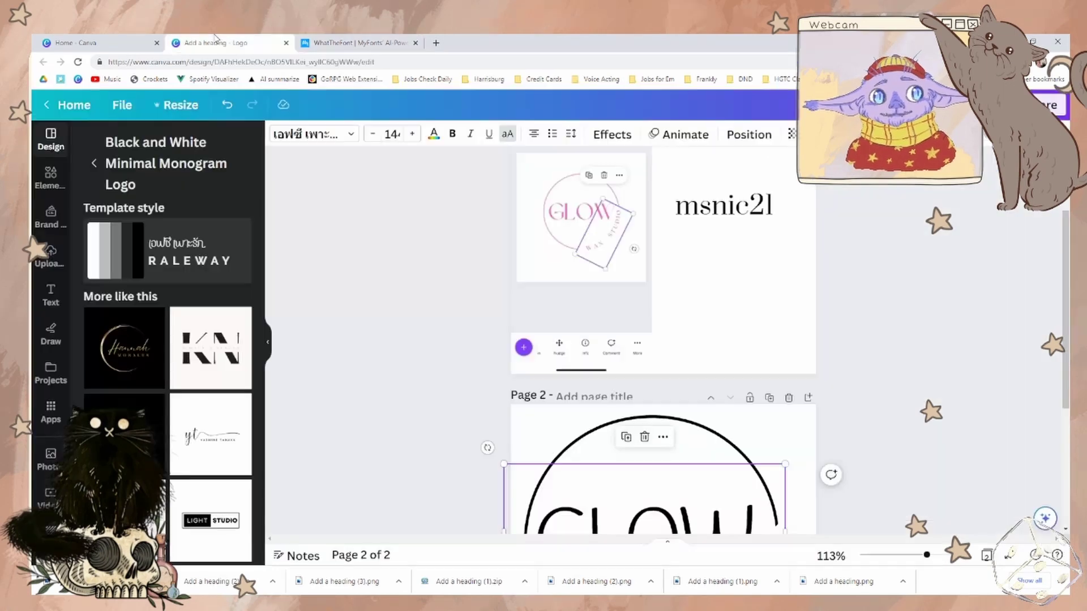
{"action": "scroll", "coordinate": [653, 480], "scroll_direction": "down", "scroll_amount": 3}
{"action": "double_click", "coordinate": [646, 376]}
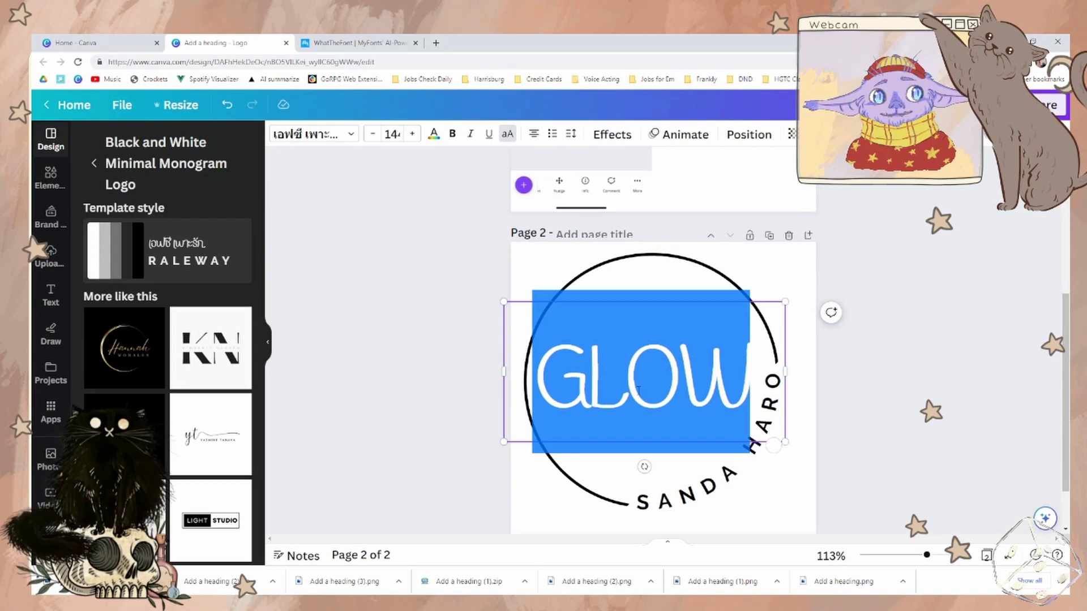
{"action": "left_click", "coordinate": [311, 134]}
{"action": "type", "text": "Erotique"}
{"action": "key", "text": "BackSpace"}
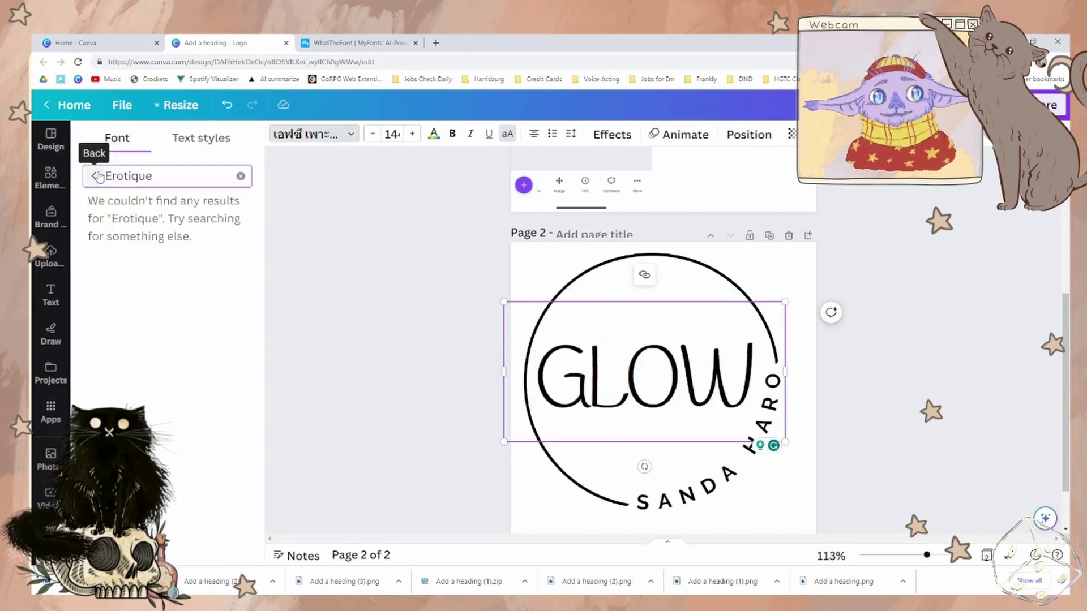
{"action": "scroll", "coordinate": [538, 311], "scroll_direction": "up", "scroll_amount": 3}
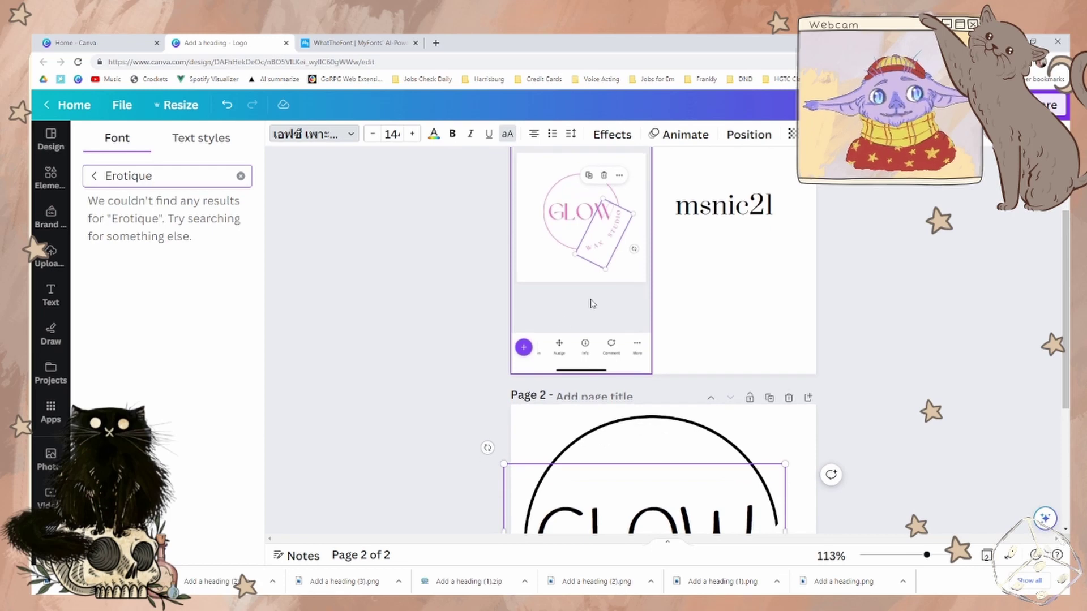
{"action": "scroll", "coordinate": [583, 313], "scroll_direction": "down", "scroll_amount": 1}
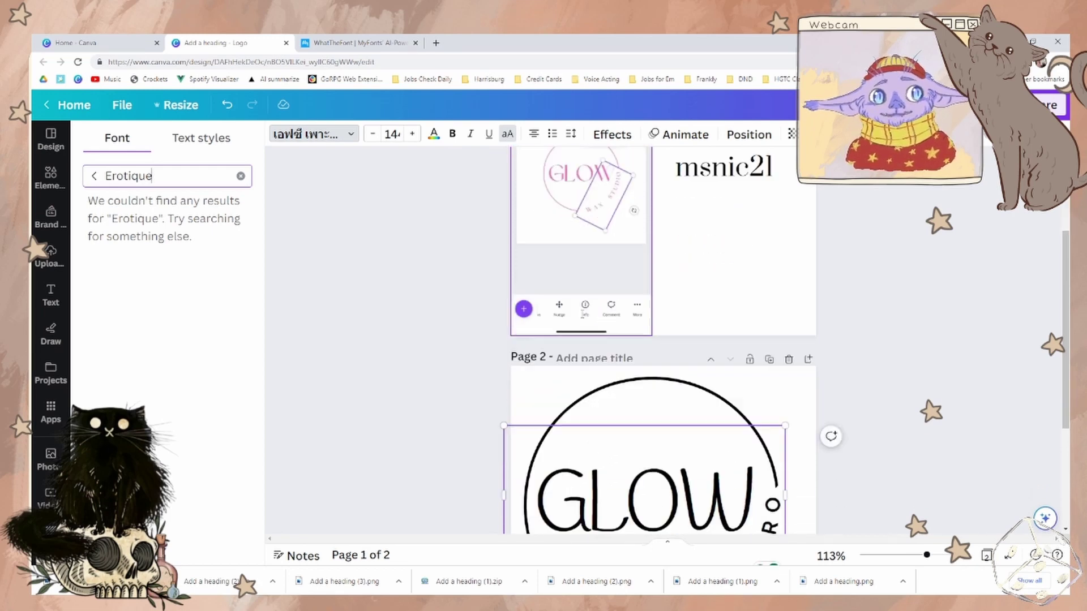
{"action": "scroll", "coordinate": [584, 313], "scroll_direction": "down", "scroll_amount": 3}
{"action": "left_click", "coordinate": [697, 339]}
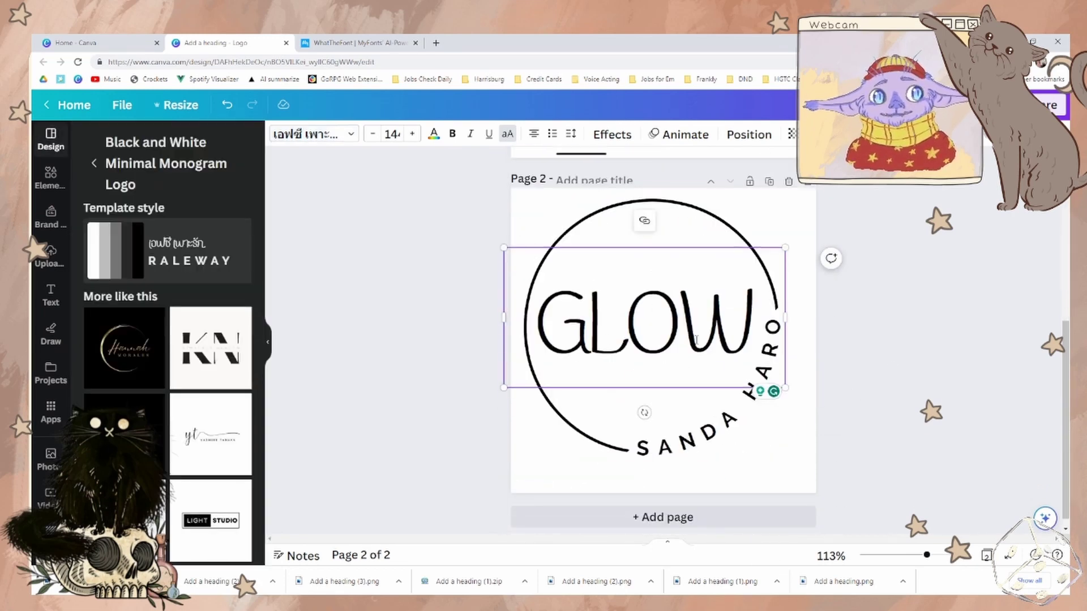
Change the curved SANDA HARO text to WAX STUDIO, then select all logo elements.
{"action": "left_click", "coordinate": [616, 377]}
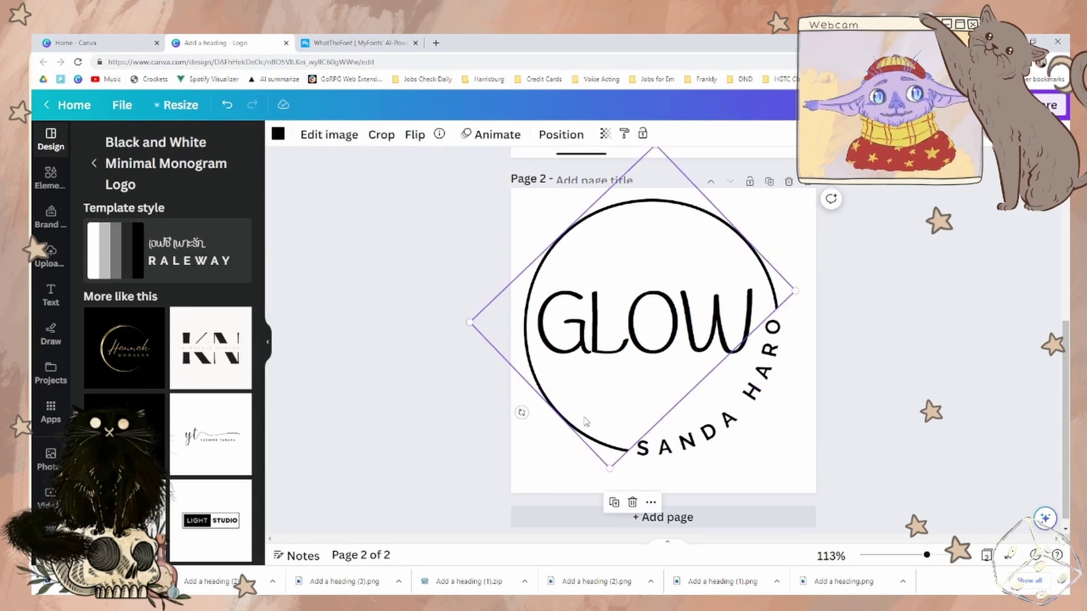
{"action": "left_click", "coordinate": [616, 322]}
{"action": "left_click", "coordinate": [701, 440]}
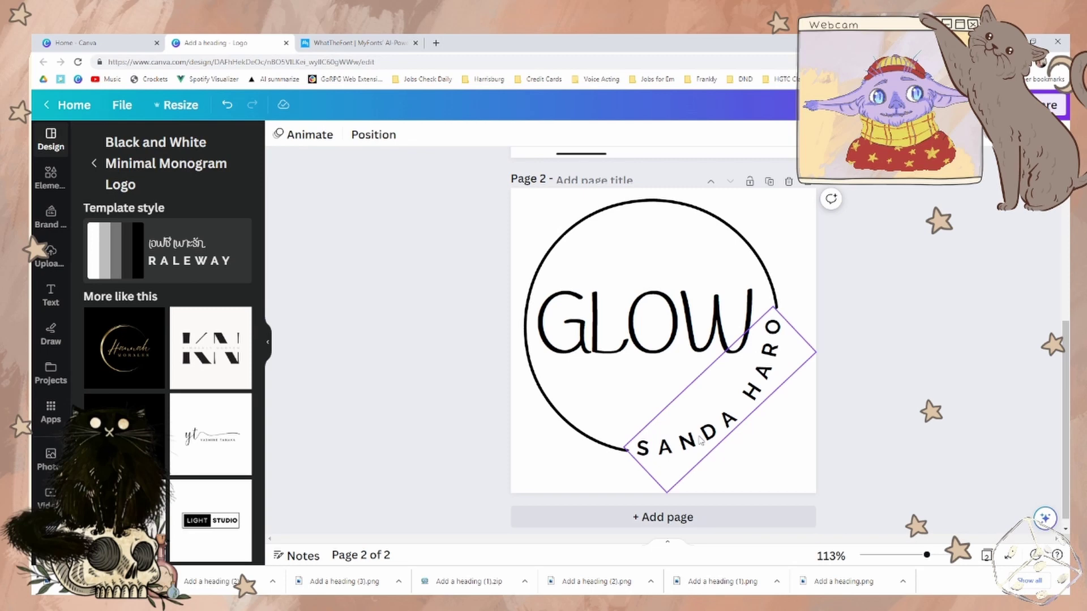
{"action": "double_click", "coordinate": [700, 441]}
{"action": "type", "text": "WA"}
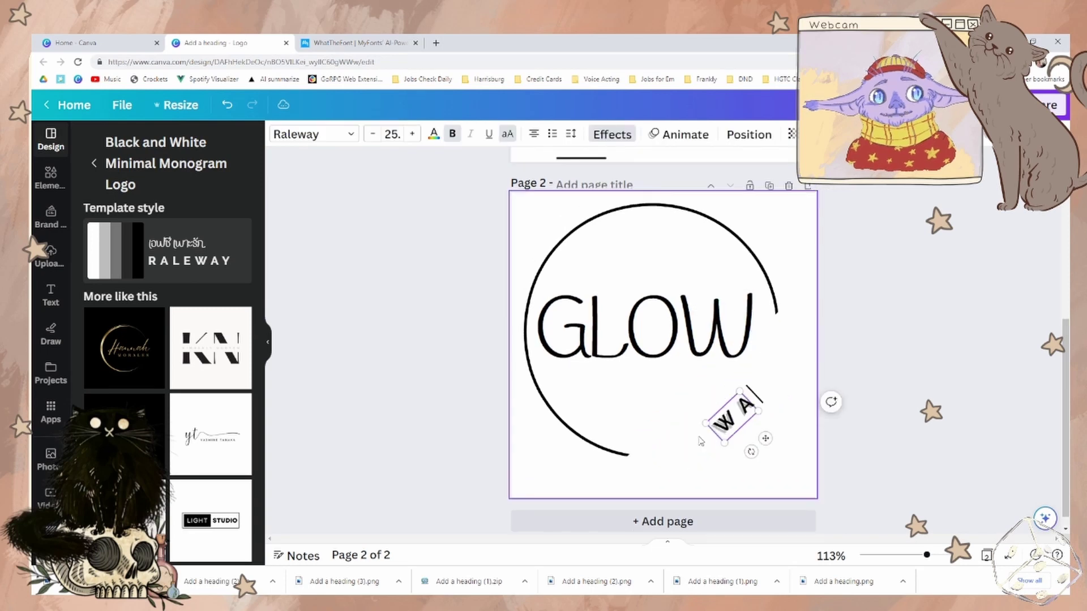
{"action": "type", "text": "X STUDIO"}
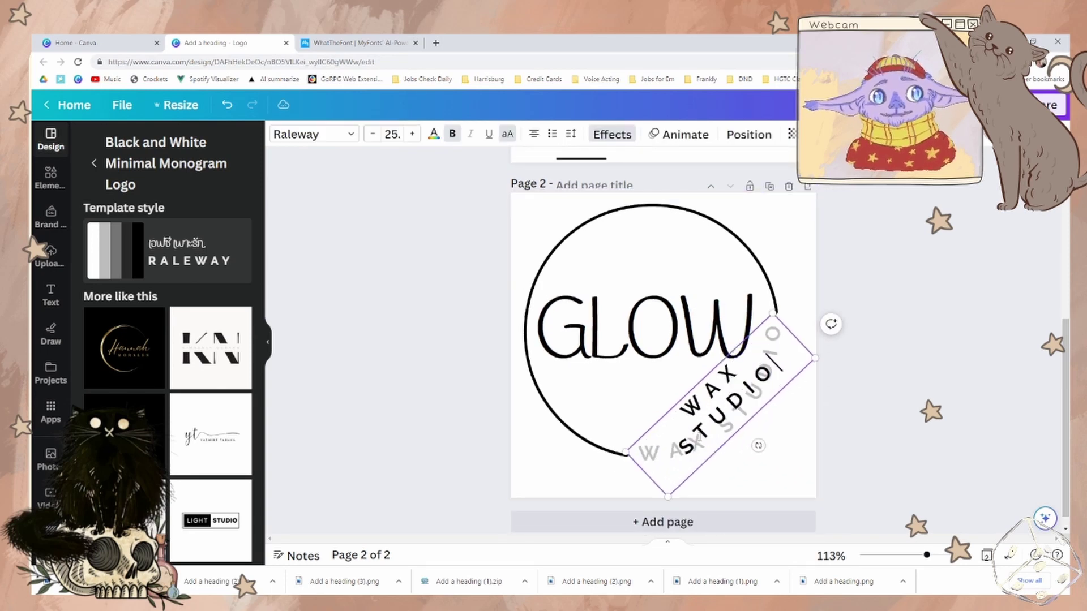
{"action": "left_click", "coordinate": [712, 479]}
{"action": "key", "text": "ctrl+a"}
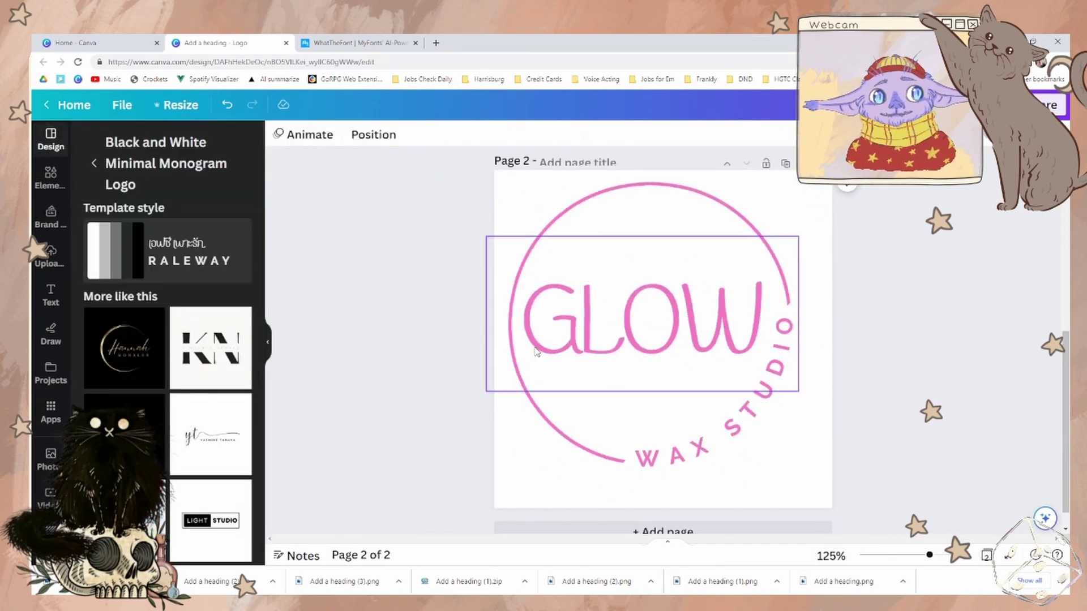
Box-select the circle, GLOW and WAX STUDIO together and scale the group up and recentre it.
{"action": "scroll", "coordinate": [594, 334], "scroll_direction": "up", "scroll_amount": 5}
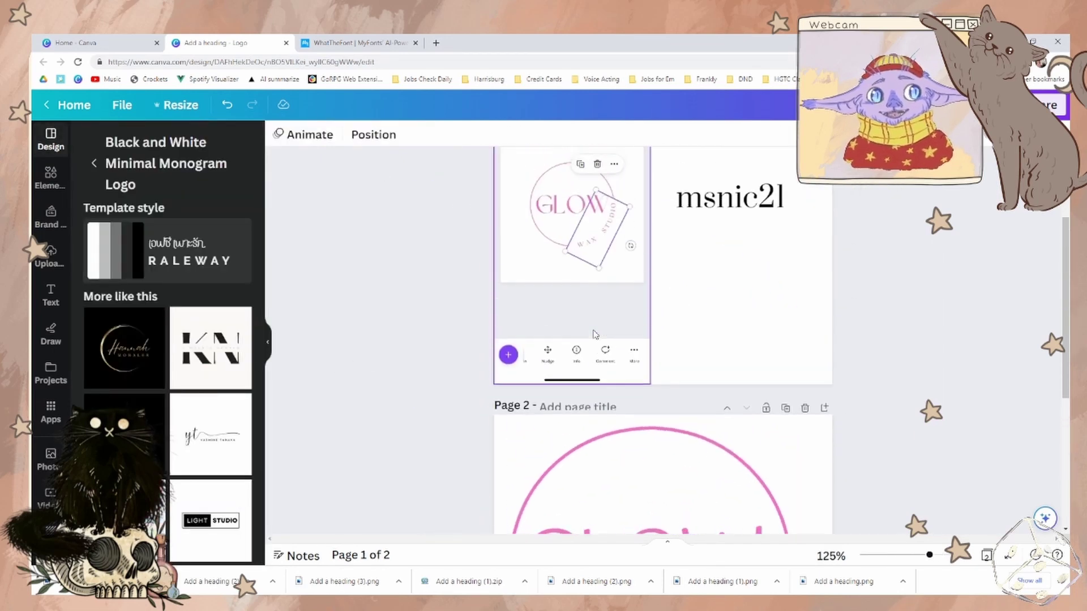
{"action": "scroll", "coordinate": [594, 335], "scroll_direction": "down", "scroll_amount": 3}
{"action": "scroll", "coordinate": [600, 347], "scroll_direction": "down", "scroll_amount": 1}
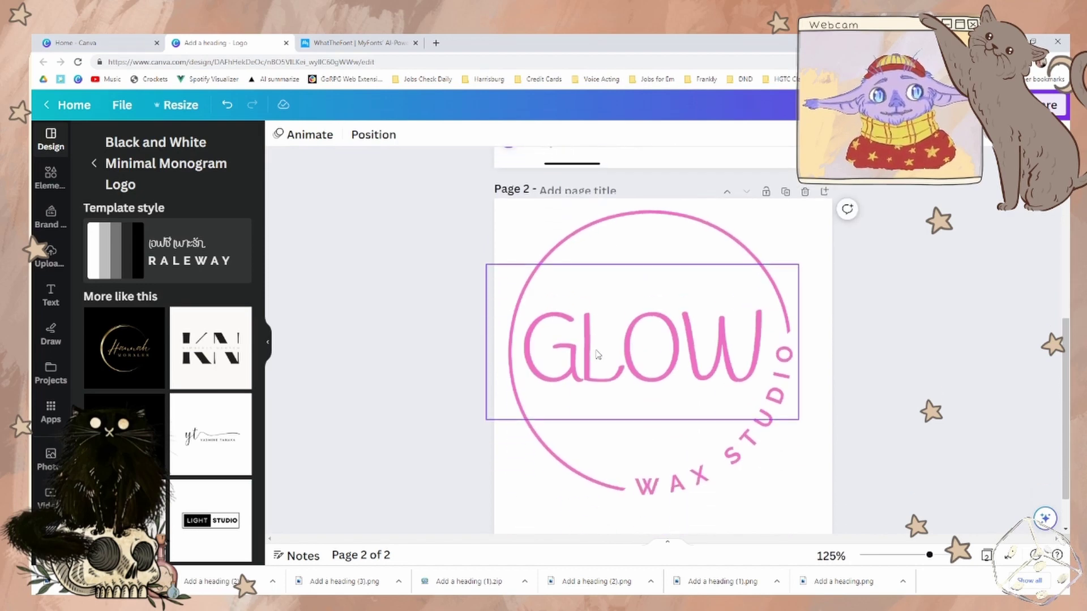
{"action": "left_click_drag", "start_coordinate": [482, 216], "coordinate": [870, 510]}
{"action": "scroll", "coordinate": [844, 493], "scroll_direction": "down", "scroll_amount": 1}
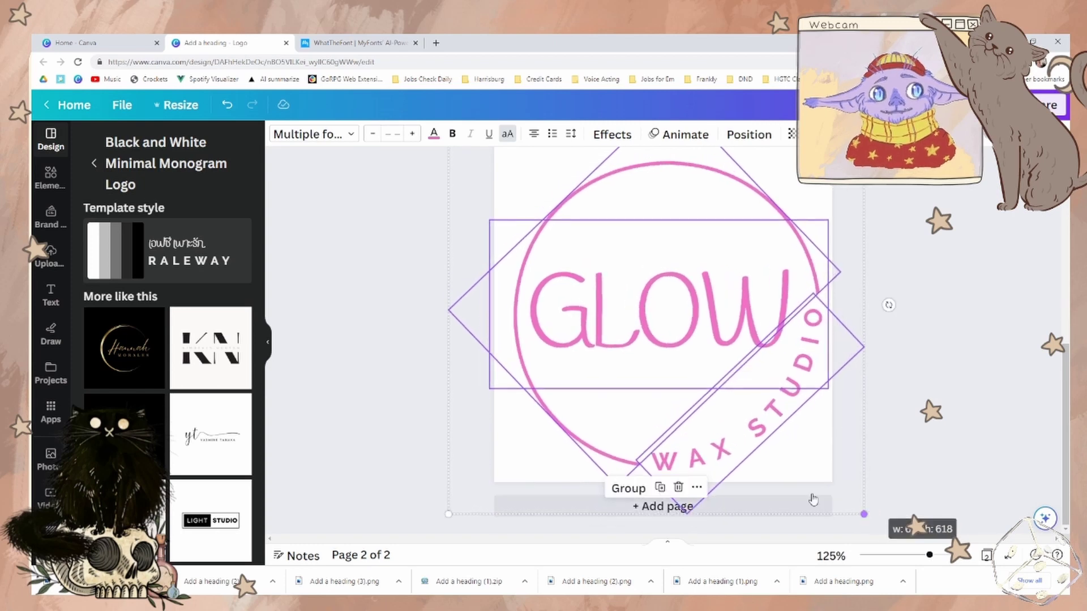
{"action": "mouse_move", "coordinate": [660, 403]}
{"action": "left_mouse_down"}
{"action": "mouse_move", "coordinate": [658, 377]}
{"action": "mouse_move", "coordinate": [657, 388]}
{"action": "left_mouse_up"}
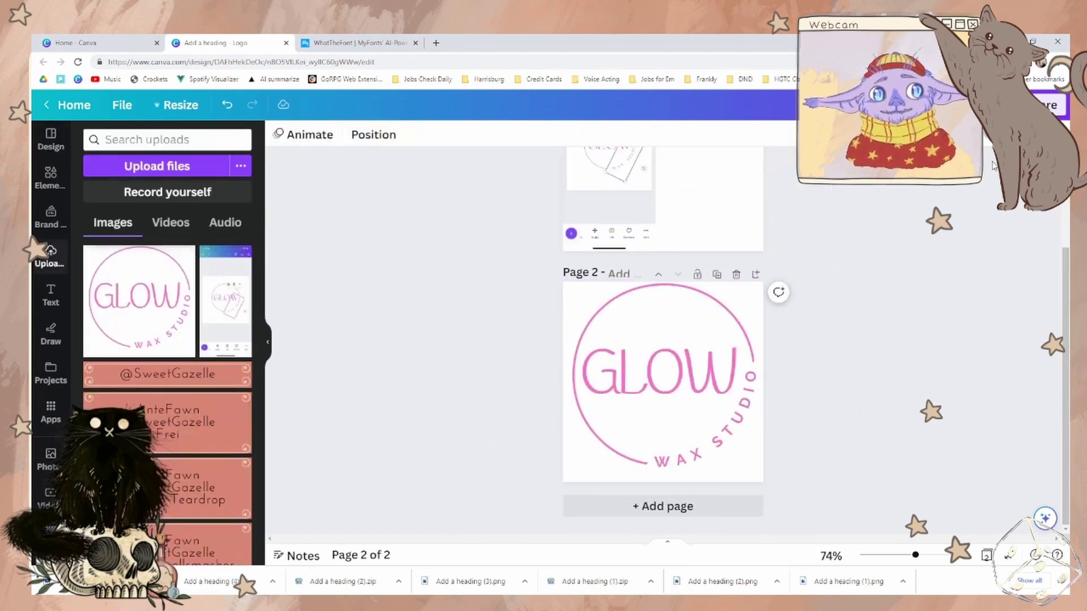
Check Canva's download settings under Share, then close them.
{"action": "left_click", "coordinate": [1050, 104]}
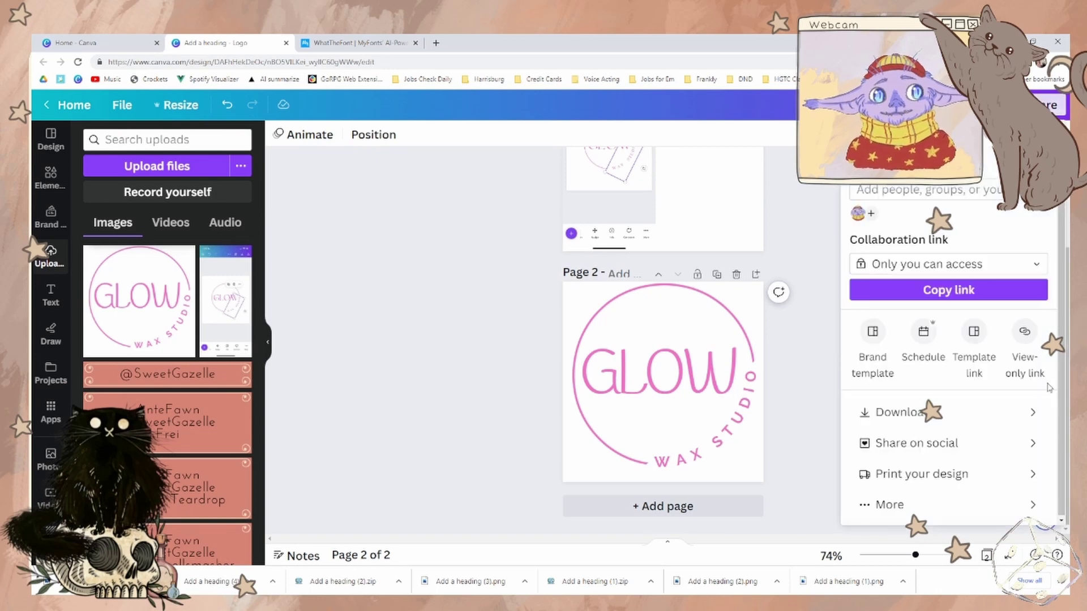
{"action": "left_click", "coordinate": [969, 416]}
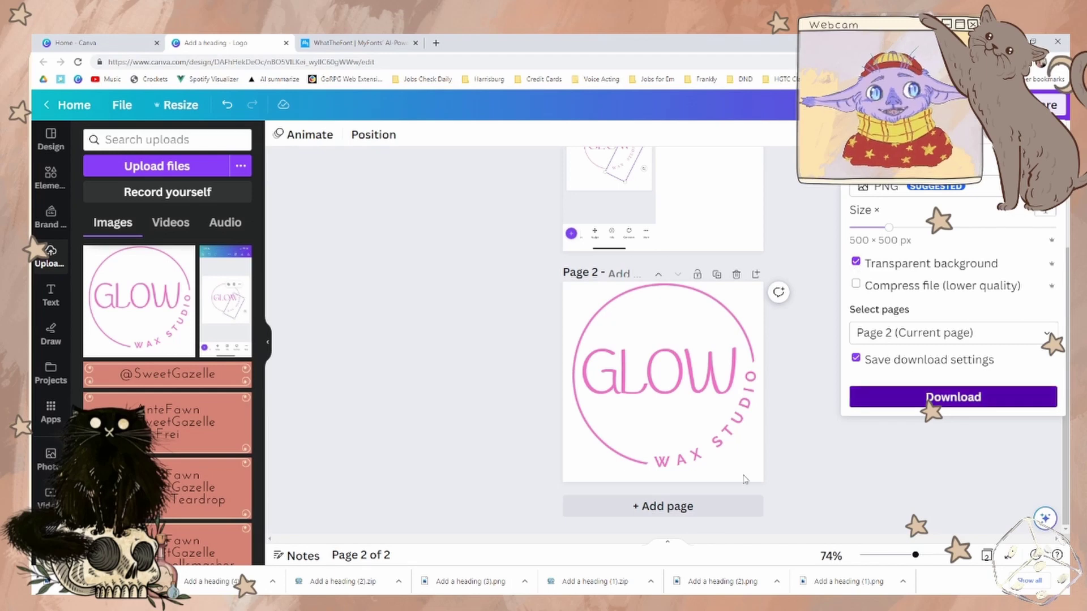
{"action": "left_click", "coordinate": [436, 308]}
Set page 2's background colour to pink (#ef71c4), briefly trying black.
{"action": "left_click", "coordinate": [601, 347]}
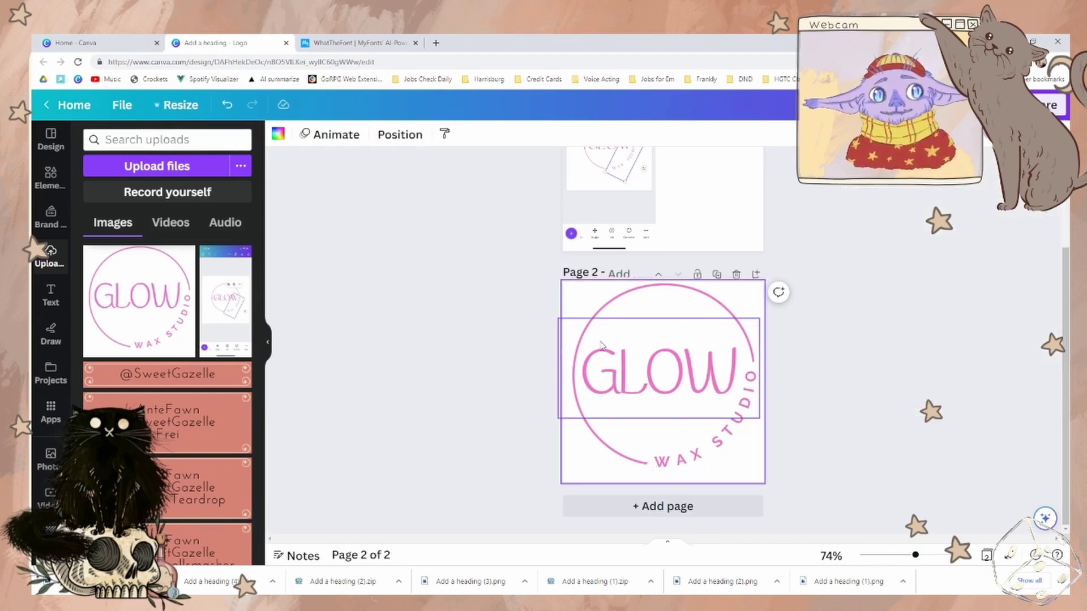
{"action": "right_click", "coordinate": [600, 345]}
{"action": "right_click", "coordinate": [567, 409]}
{"action": "left_click", "coordinate": [277, 135]}
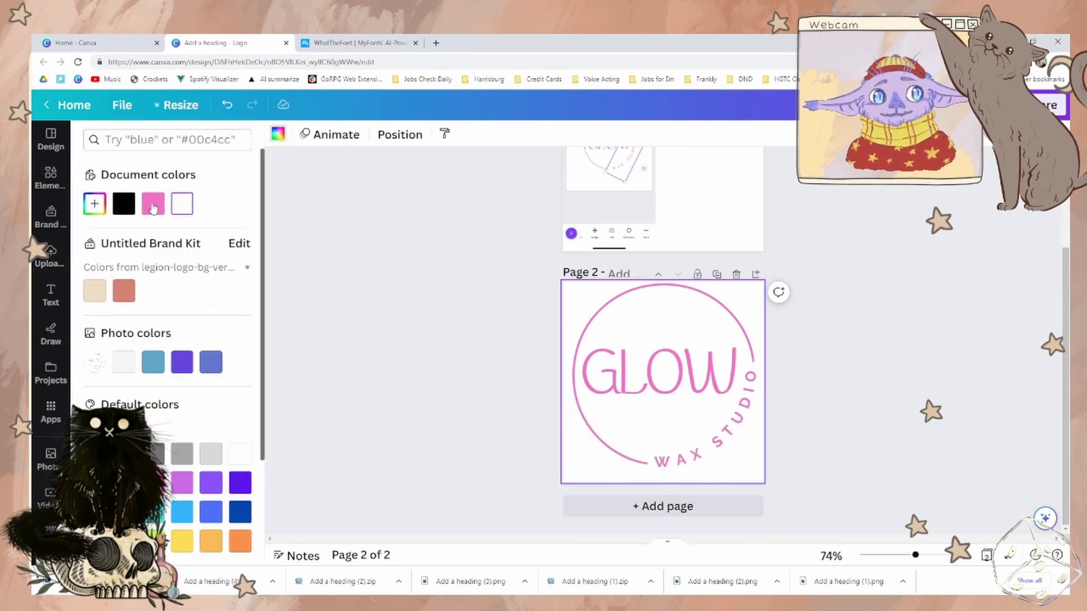
{"action": "left_click", "coordinate": [152, 206]}
{"action": "left_click", "coordinate": [124, 210]}
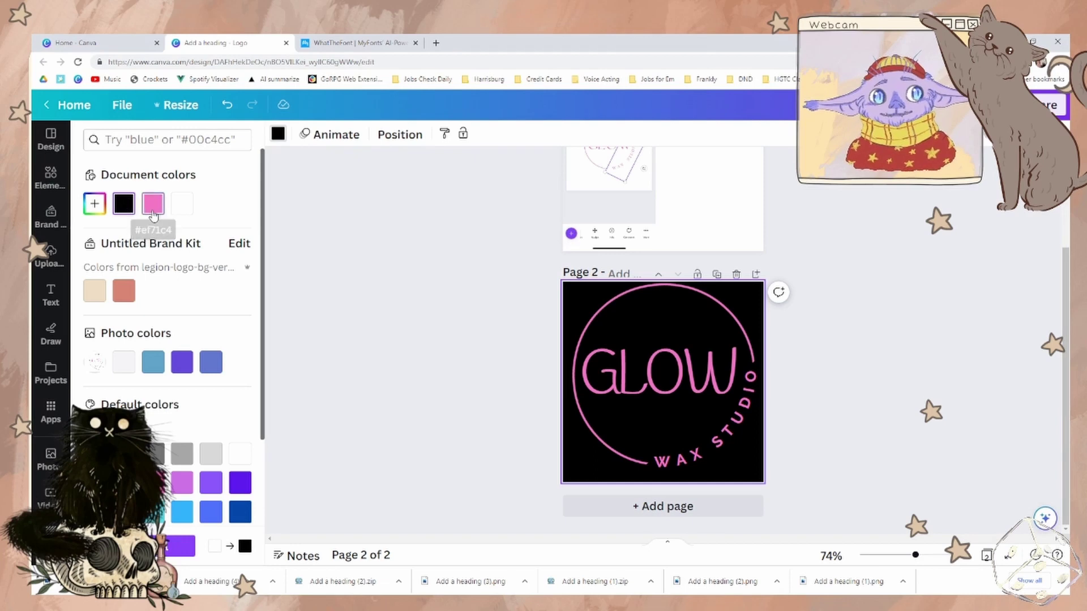
{"action": "left_click", "coordinate": [153, 210]}
Download page 2 as a PNG.
{"action": "left_click", "coordinate": [1051, 104]}
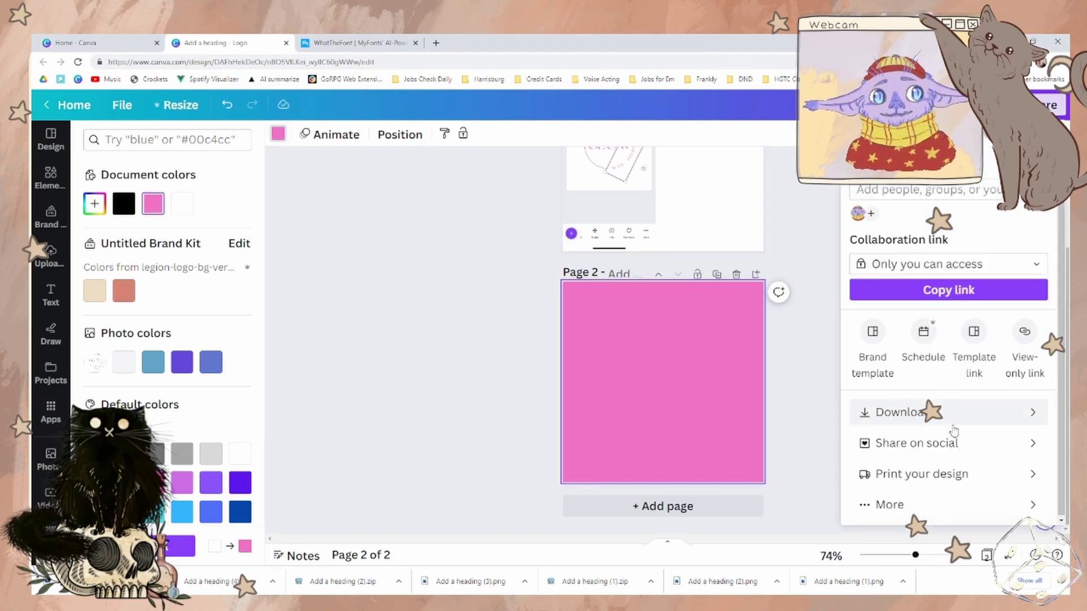
{"action": "left_click", "coordinate": [951, 413]}
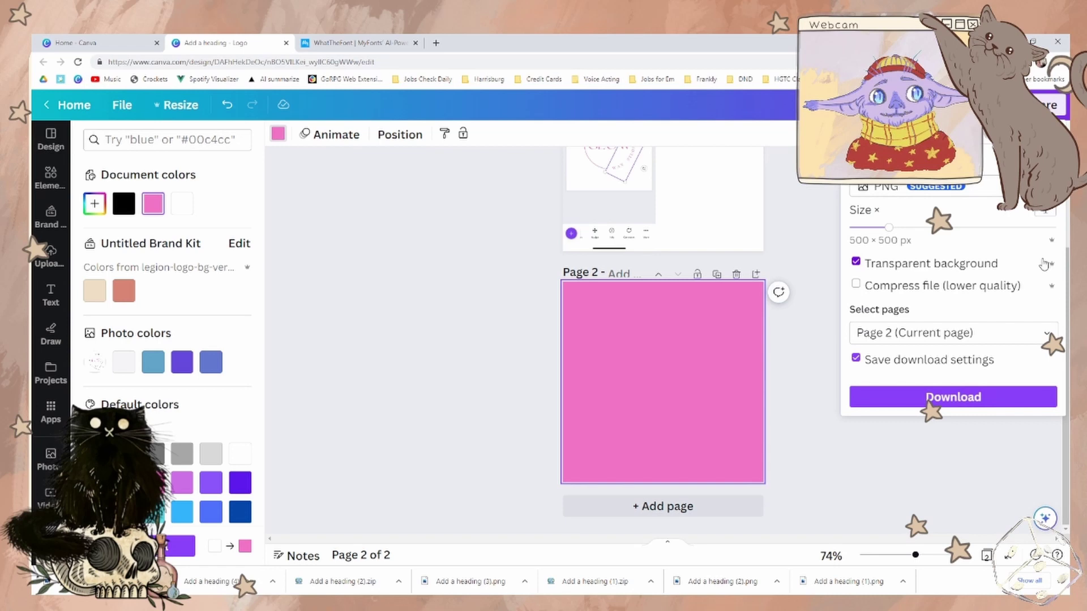
{"action": "left_click", "coordinate": [970, 397]}
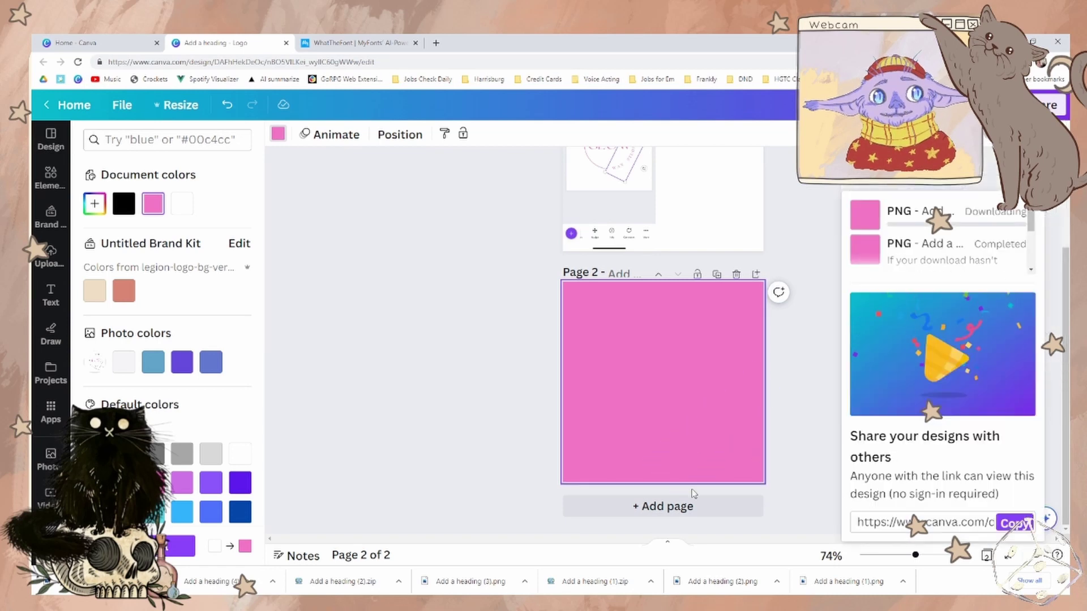
Add a third page with the uploaded GLOW logo set as its background image.
{"action": "left_click", "coordinate": [661, 506]}
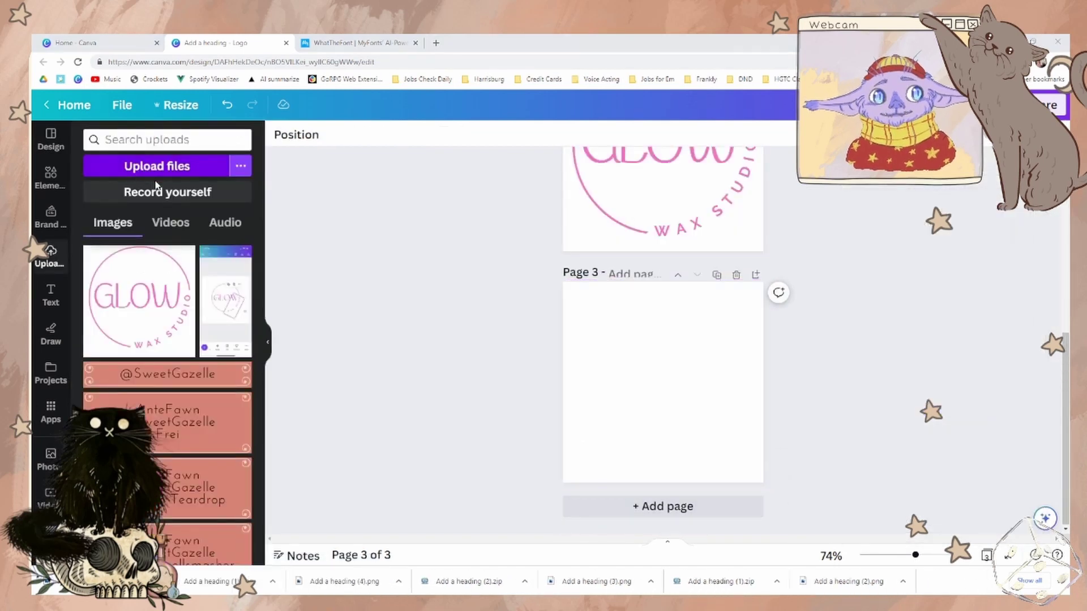
{"action": "left_click", "coordinate": [183, 277]}
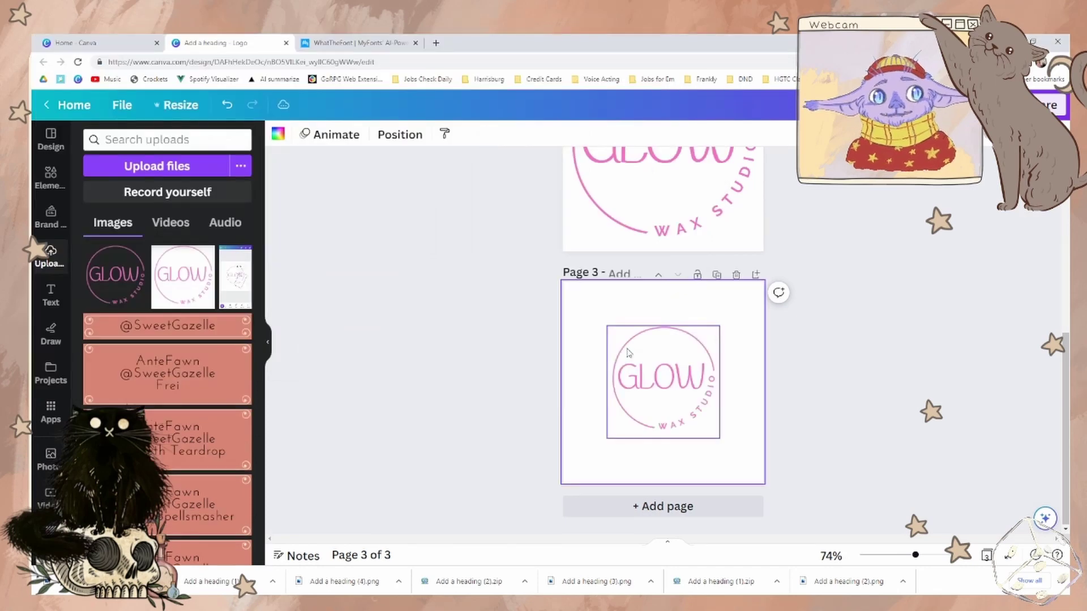
{"action": "right_click", "coordinate": [628, 353]}
{"action": "left_click", "coordinate": [714, 518]}
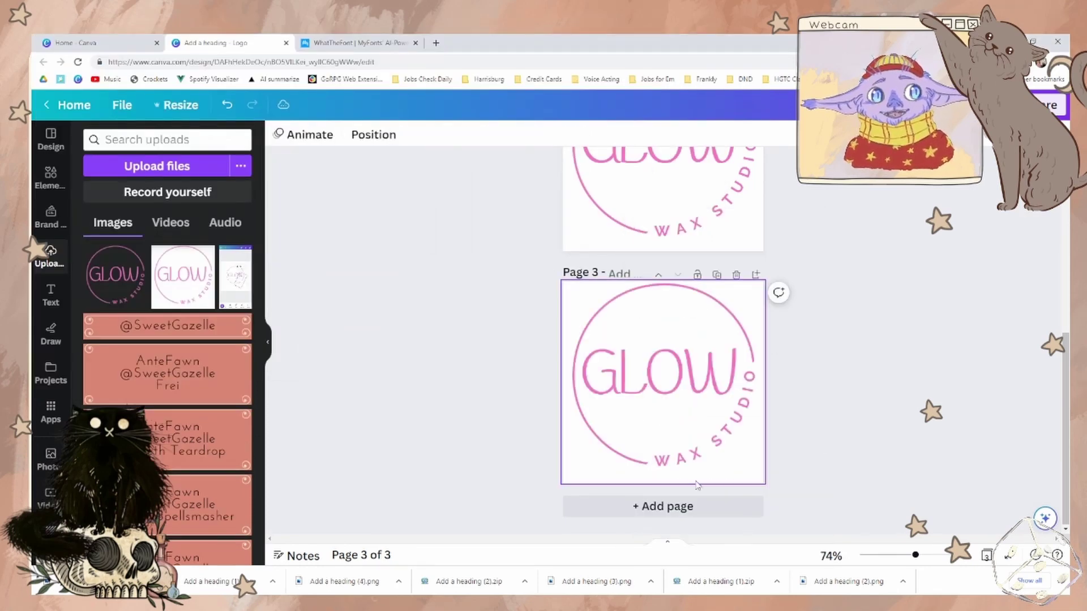
Try black and pink background colours on page 3, then undo them.
{"action": "left_click", "coordinate": [583, 293]}
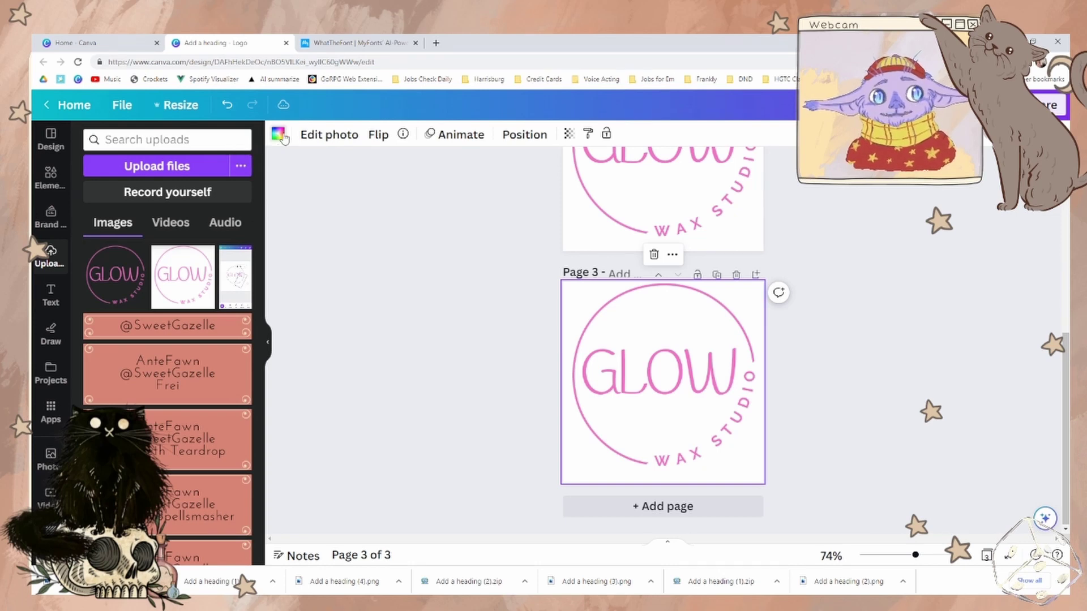
{"action": "left_click", "coordinate": [279, 134]}
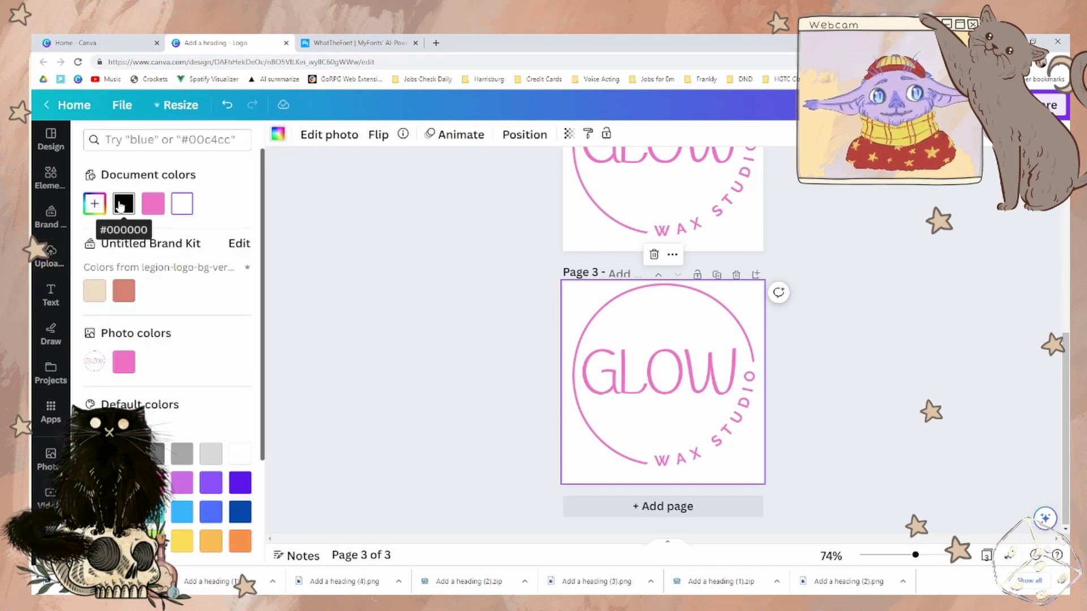
{"action": "left_click", "coordinate": [120, 205]}
{"action": "left_click", "coordinate": [153, 205]}
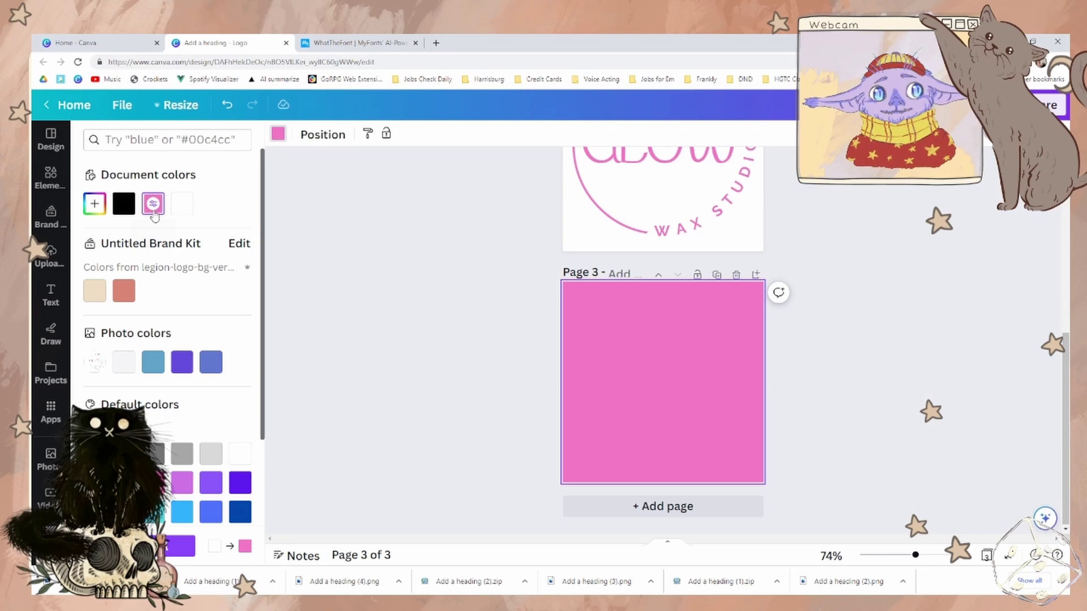
{"action": "key", "text": "ctrl+z"}
{"action": "key", "text": "ctrl+z"}
{"action": "key", "text": "ctrl+z"}
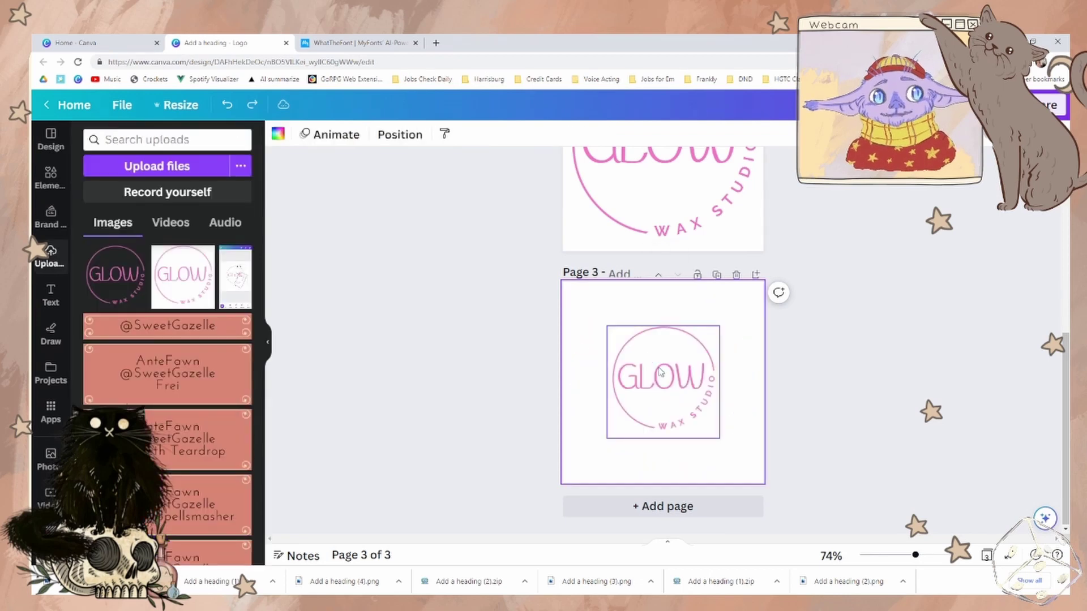
Set page 3's background to white, after trying black, and set the logo as background again.
{"action": "right_click", "coordinate": [660, 372]}
{"action": "left_click", "coordinate": [591, 323]}
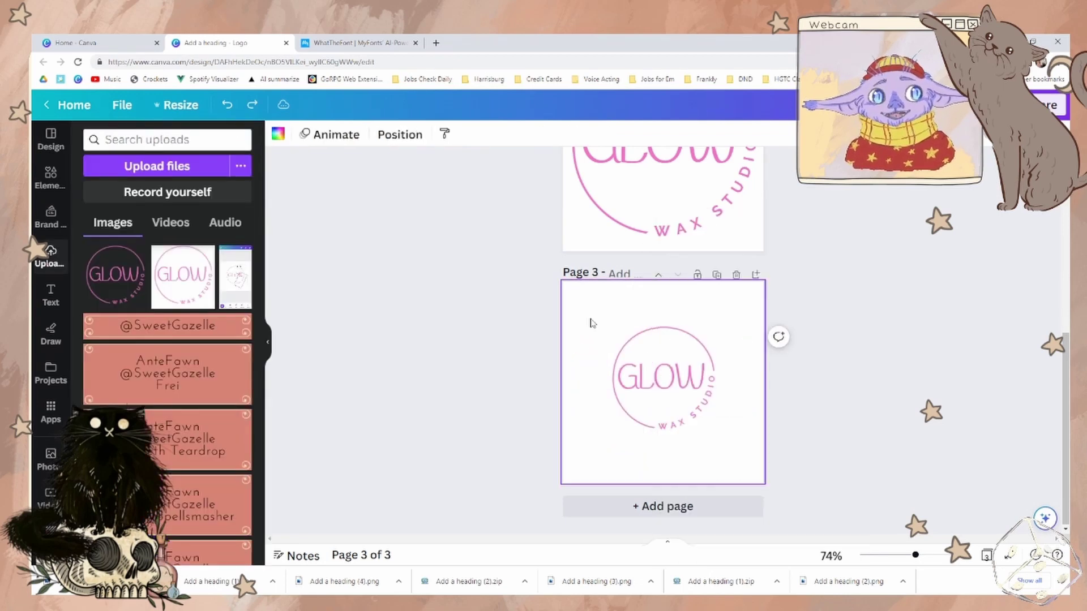
{"action": "left_click", "coordinate": [277, 136]}
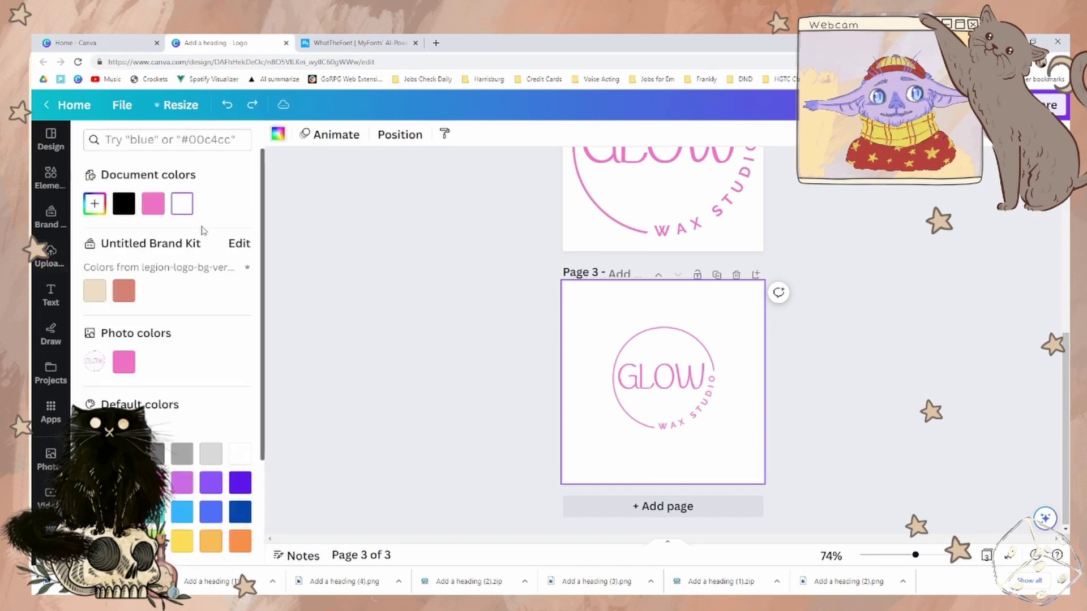
{"action": "left_click", "coordinate": [124, 205]}
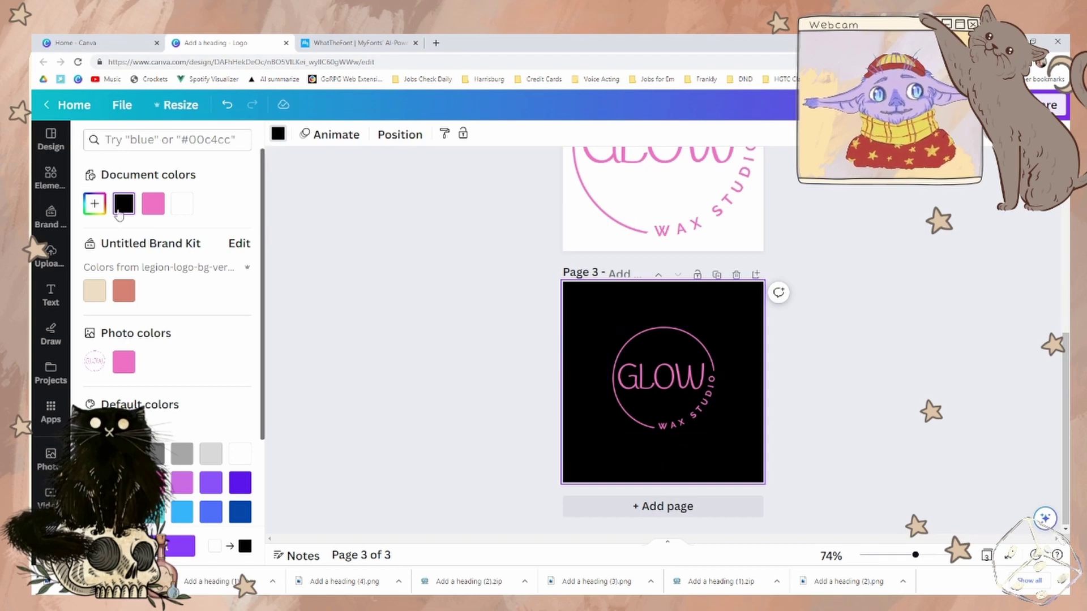
{"action": "left_click", "coordinate": [182, 204]}
{"action": "right_click", "coordinate": [640, 354]}
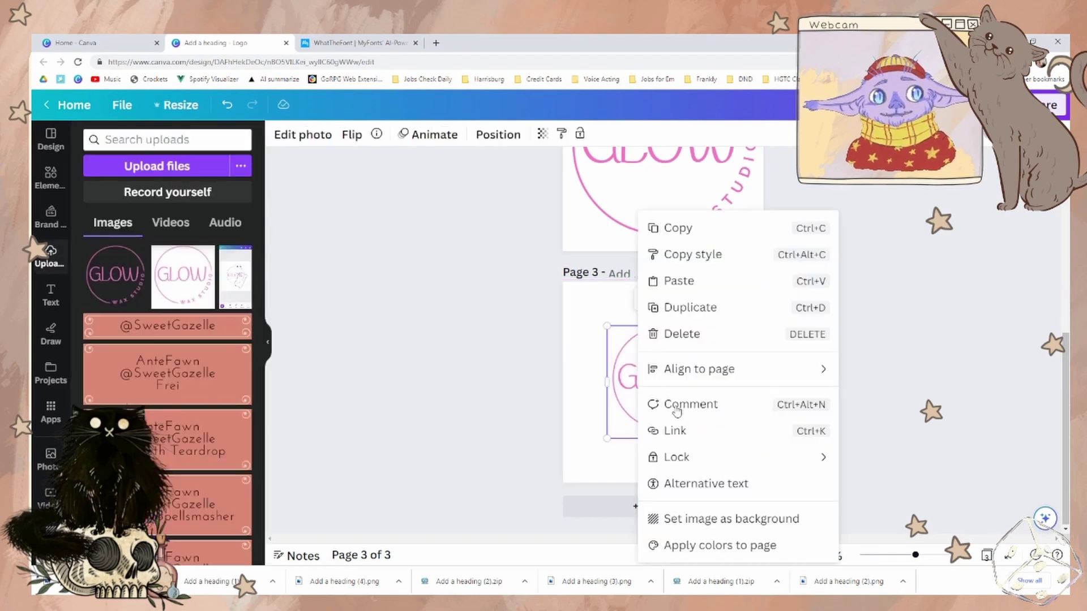
{"action": "left_click", "coordinate": [751, 527]}
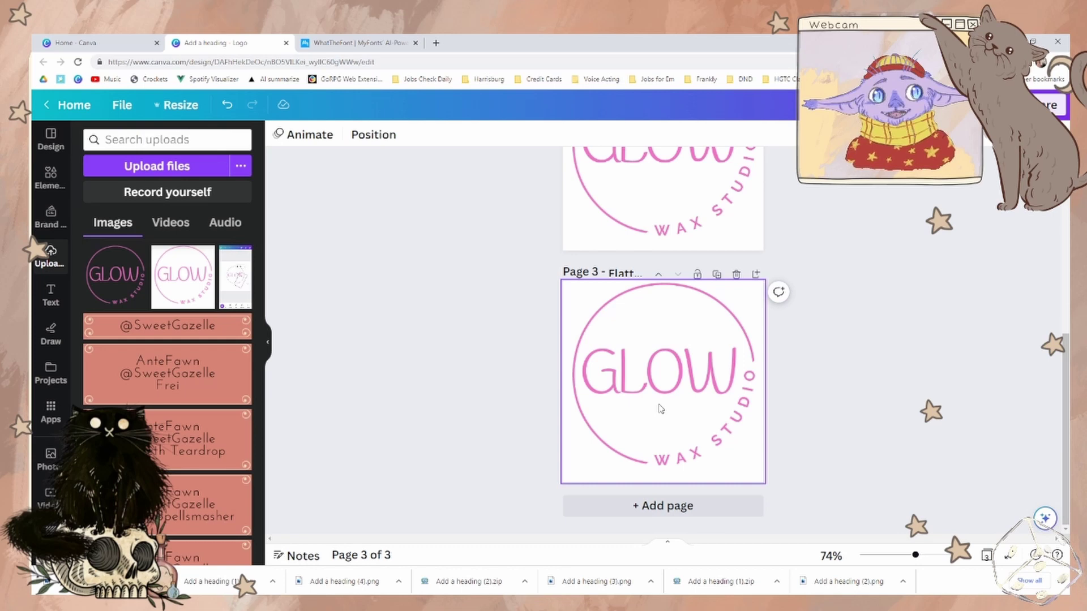
Duplicate page 2, move the copy to the end as page 4, and delete its circle outline.
{"action": "scroll", "coordinate": [636, 378], "scroll_direction": "up", "scroll_amount": 6}
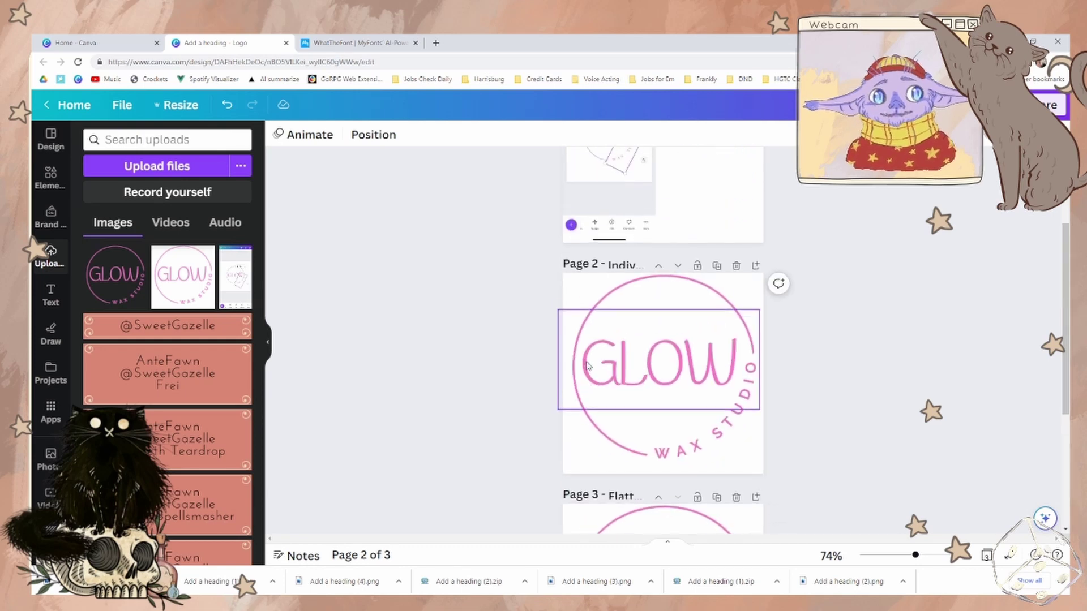
{"action": "scroll", "coordinate": [619, 306], "scroll_direction": "up", "scroll_amount": 5, "text": "ctrl"}
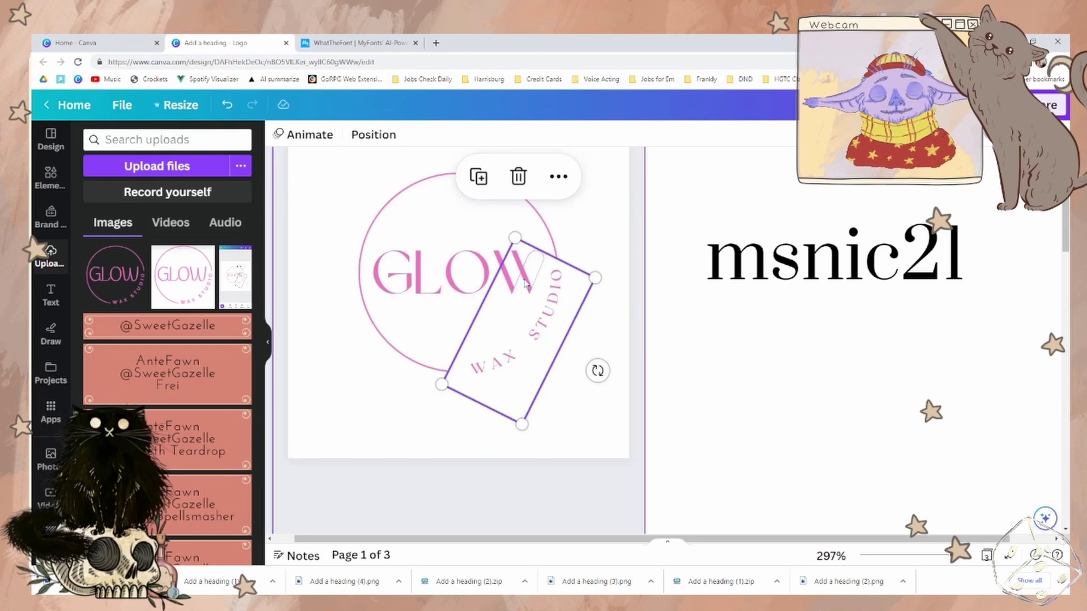
{"action": "scroll", "coordinate": [531, 307], "scroll_direction": "down", "scroll_amount": 4, "text": "ctrl"}
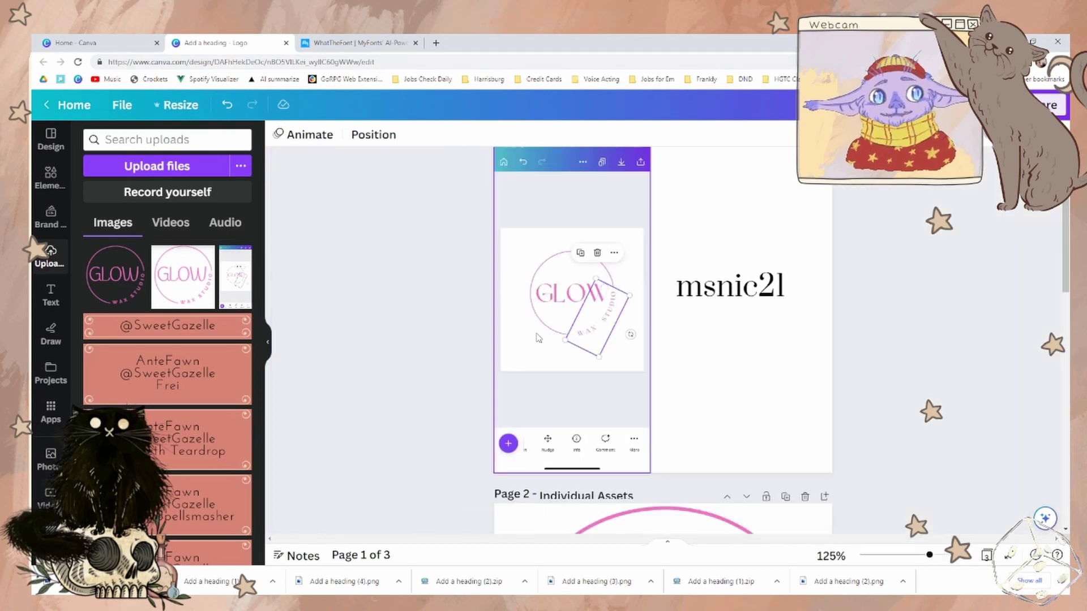
{"action": "scroll", "coordinate": [561, 419], "scroll_direction": "down", "scroll_amount": 5}
{"action": "scroll", "coordinate": [561, 419], "scroll_direction": "down", "scroll_amount": 6}
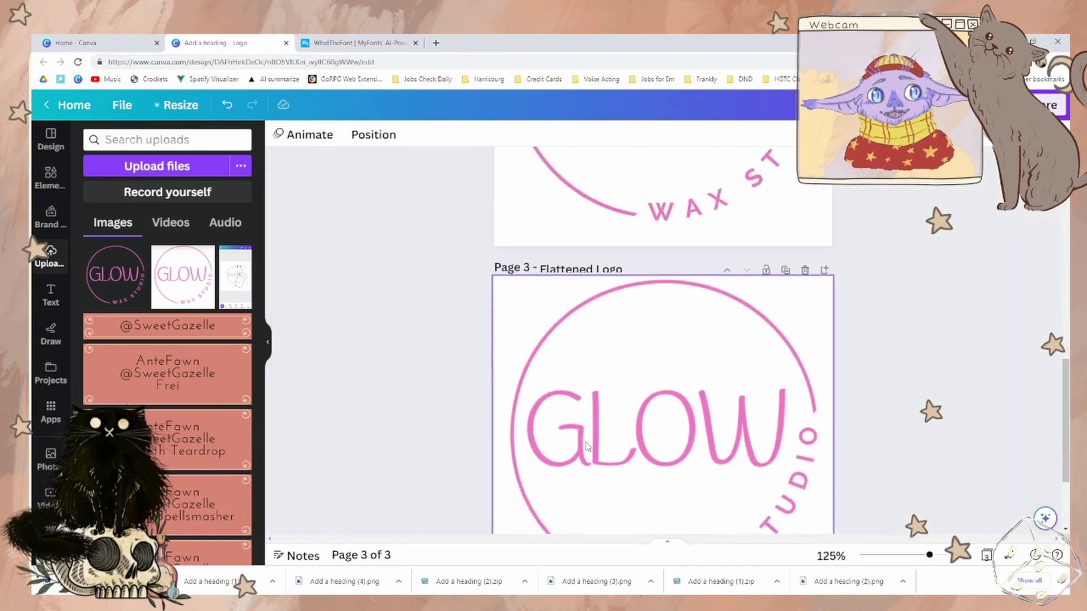
{"action": "scroll", "coordinate": [623, 461], "scroll_direction": "up", "scroll_amount": 4}
{"action": "scroll", "coordinate": [645, 466], "scroll_direction": "up", "scroll_amount": 8}
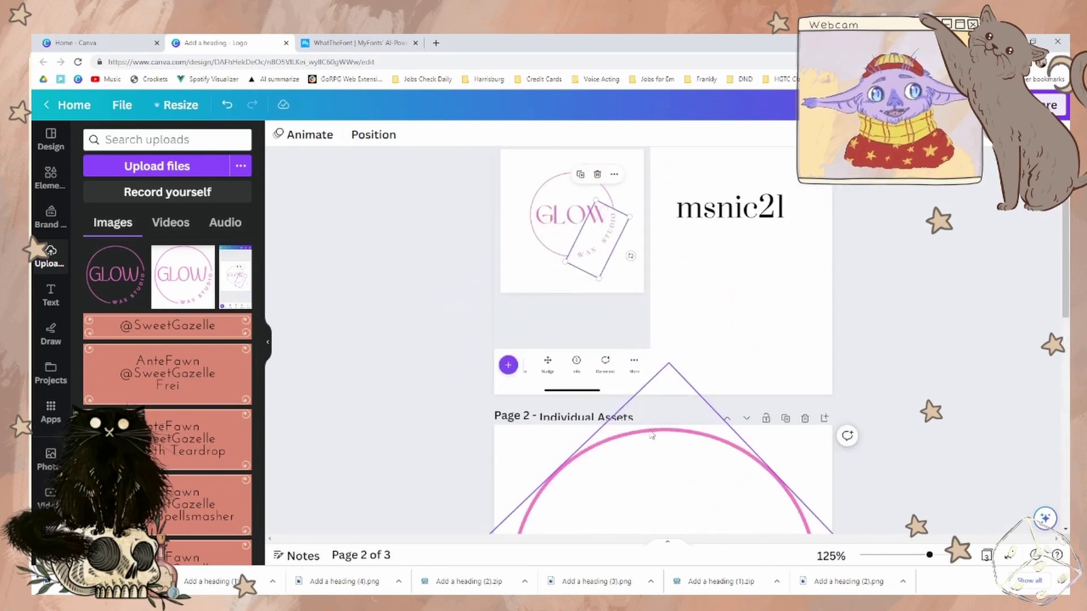
{"action": "left_click", "coordinate": [784, 419]}
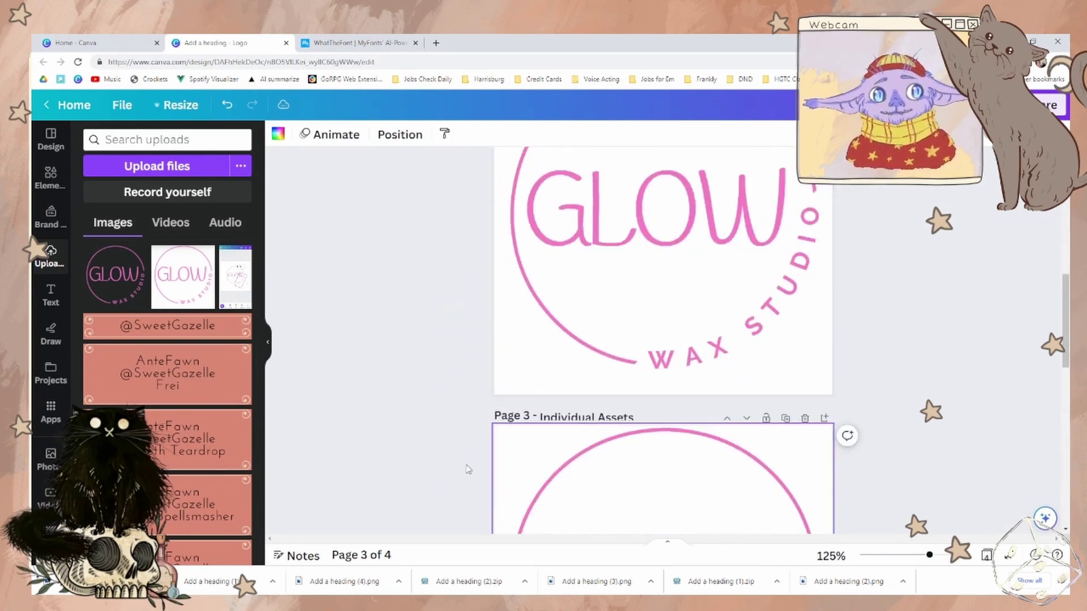
{"action": "left_click", "coordinate": [747, 419]}
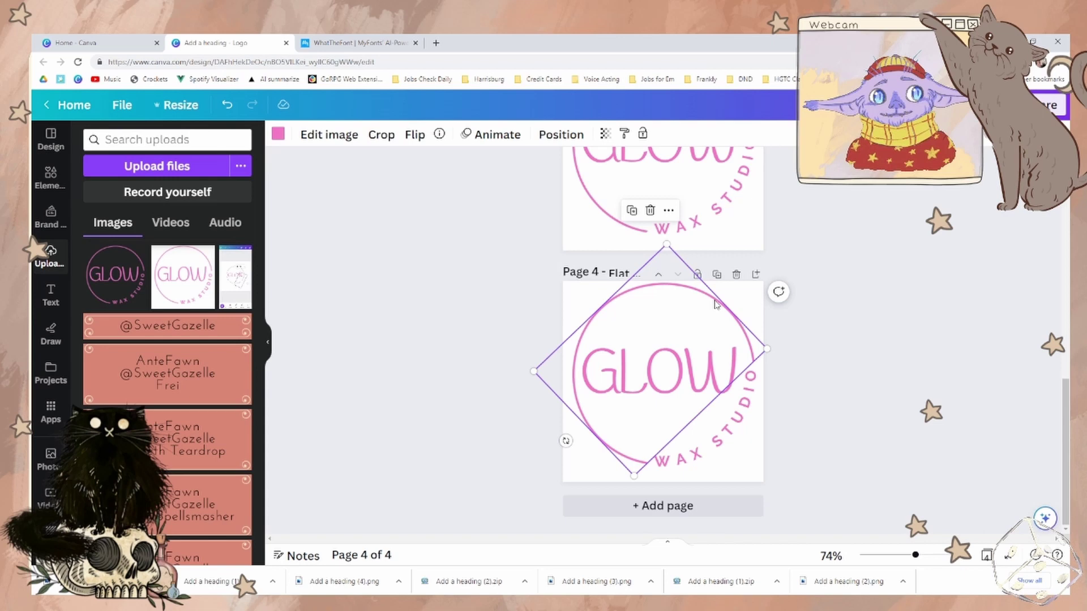
{"action": "key", "text": "Delete"}
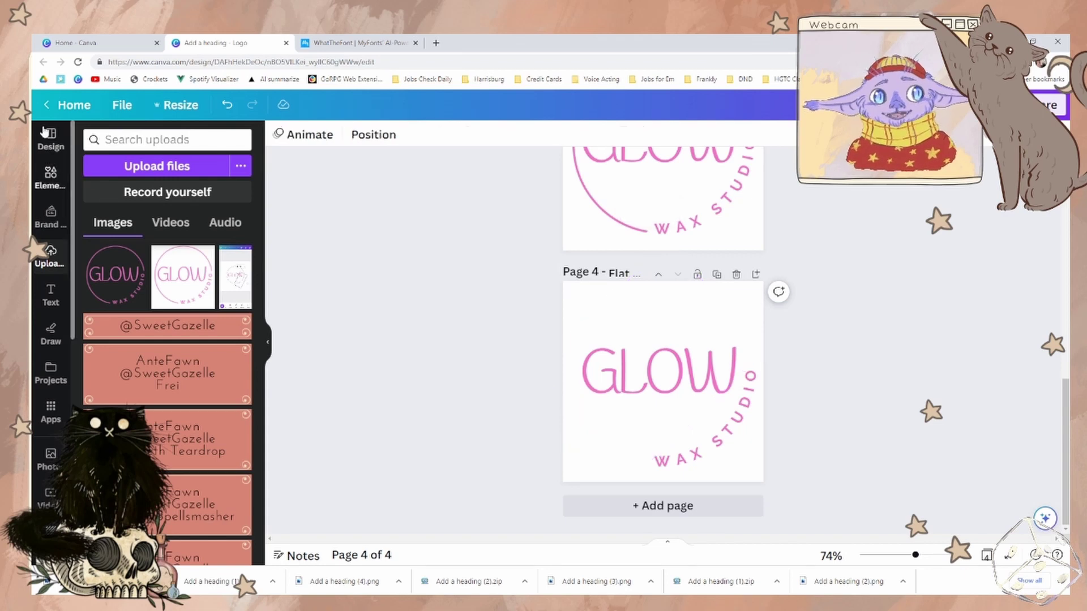
Add the Black Circle Restaurant Logo template as a page and delete its SUPER SOGBU, SINCE 1992 and utensils icon.
{"action": "left_click", "coordinate": [52, 143]}
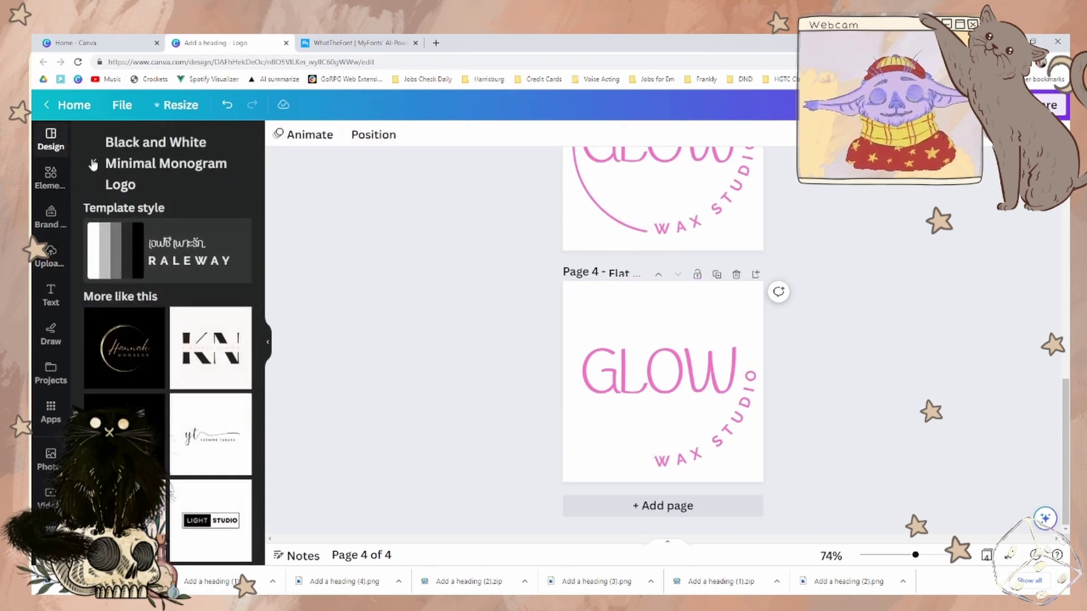
{"action": "left_click", "coordinate": [206, 288]}
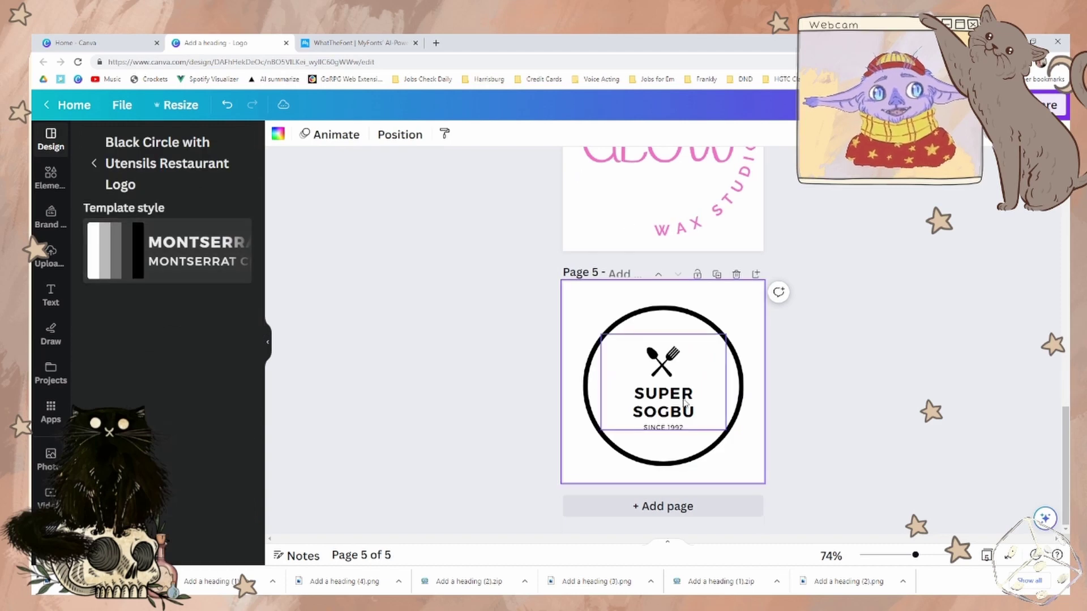
{"action": "left_click", "coordinate": [663, 394]}
{"action": "key", "text": "Delete"}
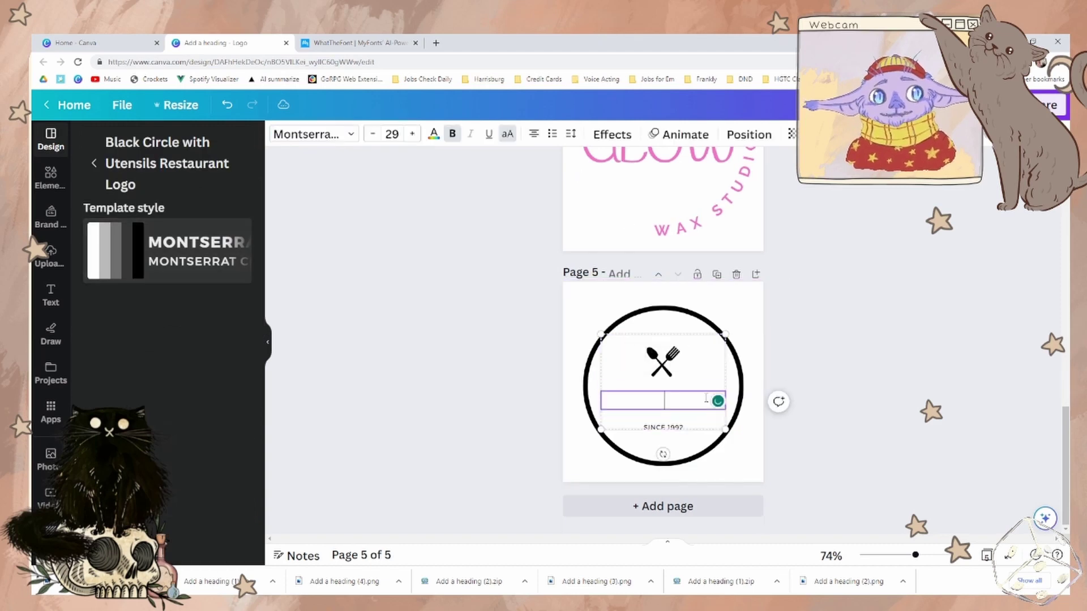
{"action": "key", "text": "Delete"}
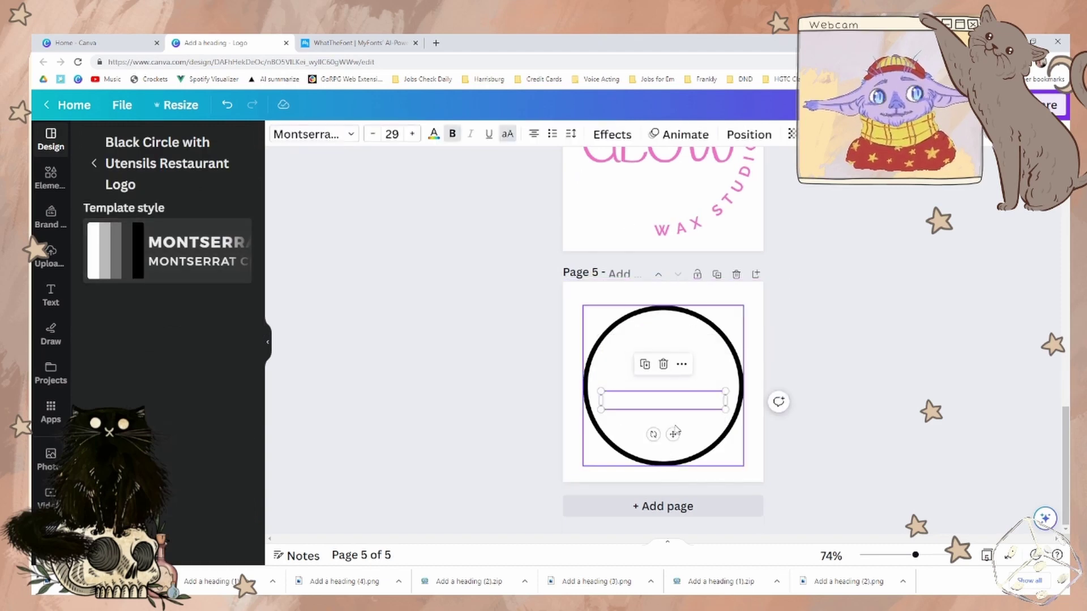
{"action": "key", "text": "Delete"}
Recolour the template's black circle pink.
{"action": "left_click", "coordinate": [662, 321]}
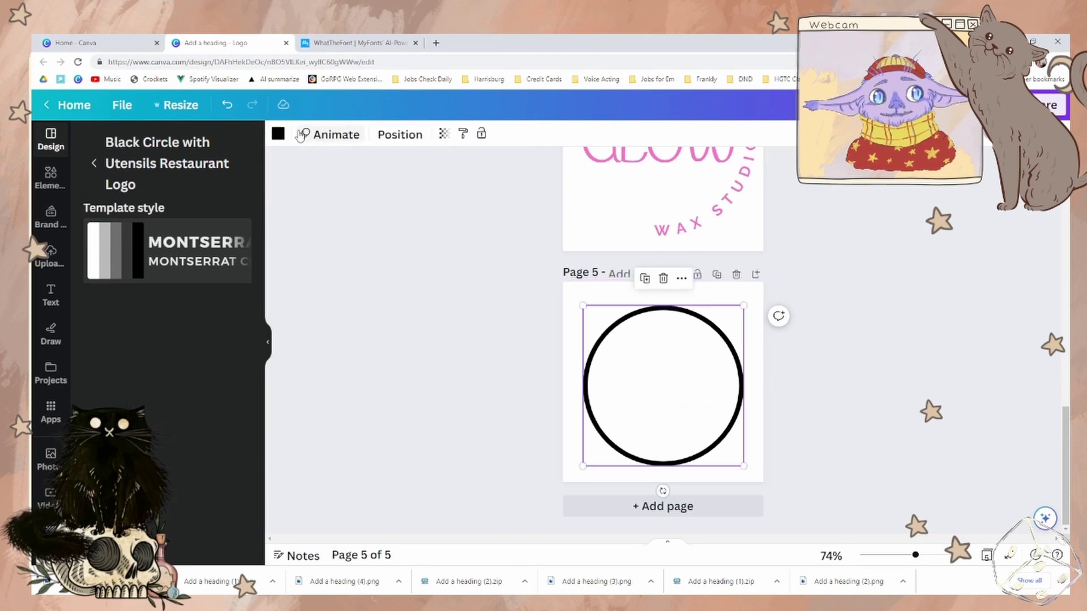
{"action": "left_click", "coordinate": [278, 133]}
{"action": "left_click", "coordinate": [153, 136]}
{"action": "left_click", "coordinate": [524, 364]}
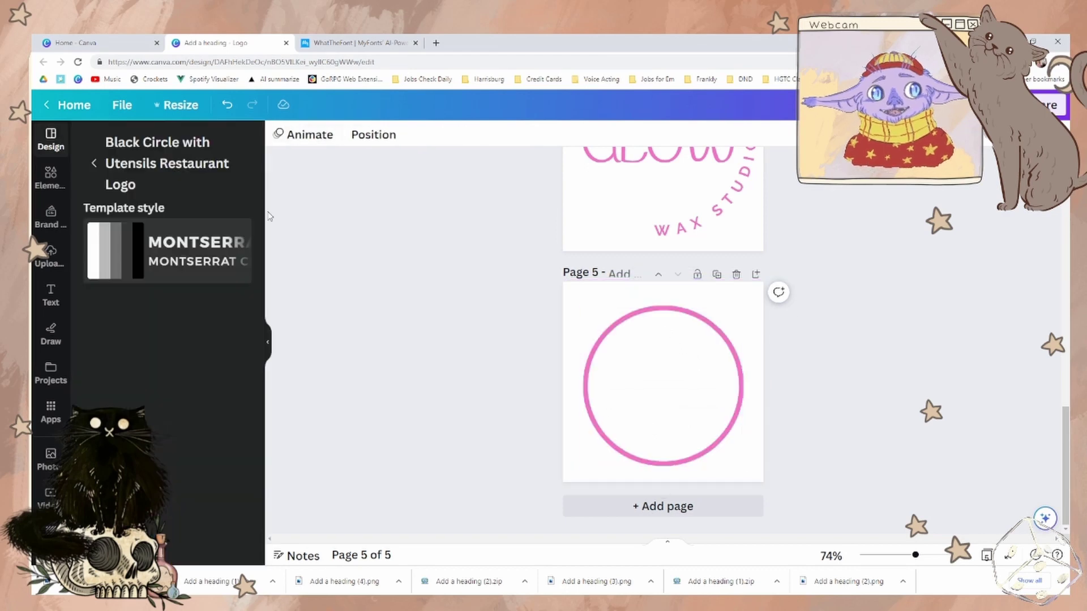
Add a thin circle graphic, colour it the document pink, and enlarge it to 500 × 500.
{"action": "left_click", "coordinate": [50, 179]}
{"action": "left_click", "coordinate": [103, 365]}
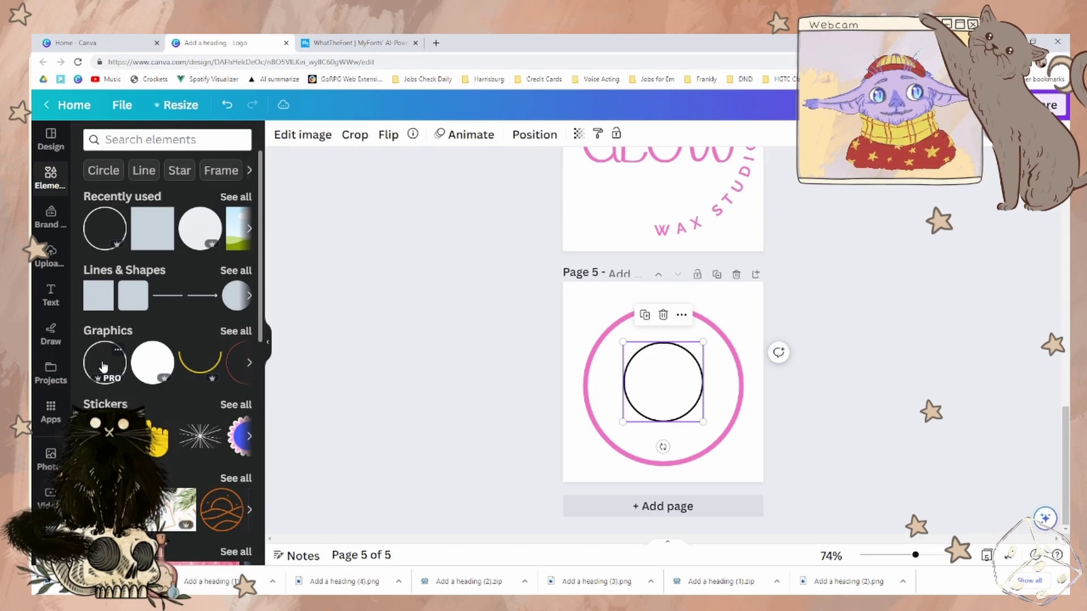
{"action": "left_click", "coordinate": [277, 134]}
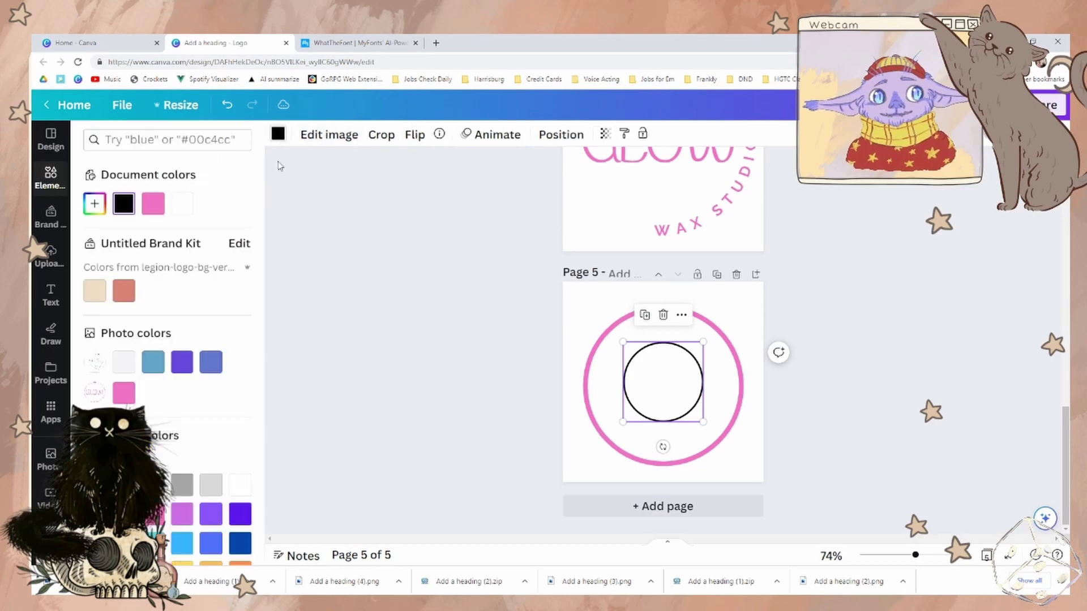
{"action": "left_click", "coordinate": [153, 204]}
{"action": "left_click", "coordinate": [663, 376]}
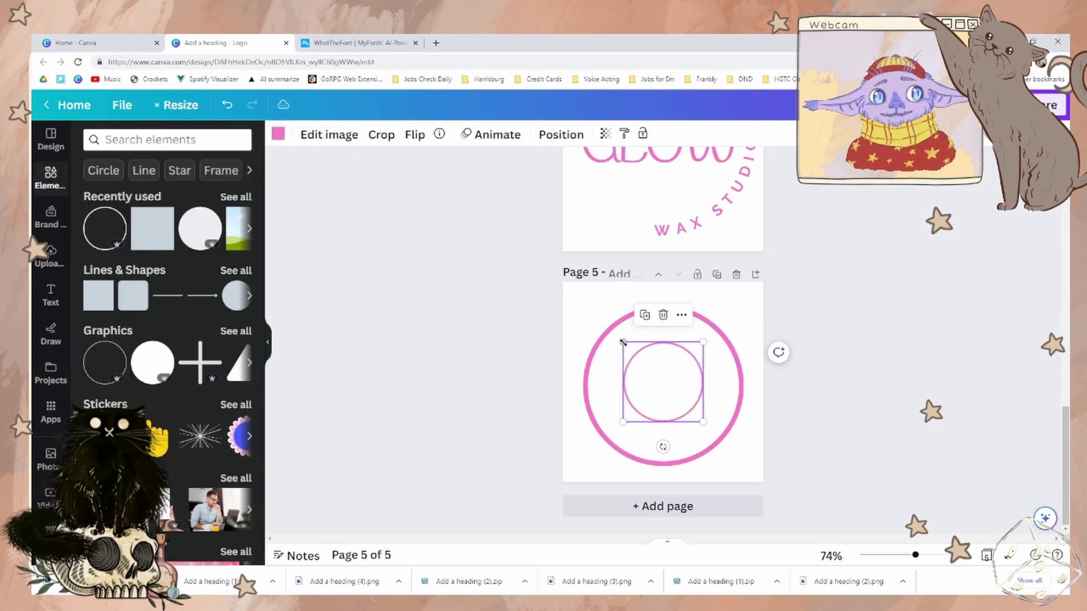
{"action": "left_click_drag", "start_coordinate": [623, 342], "coordinate": [565, 279]}
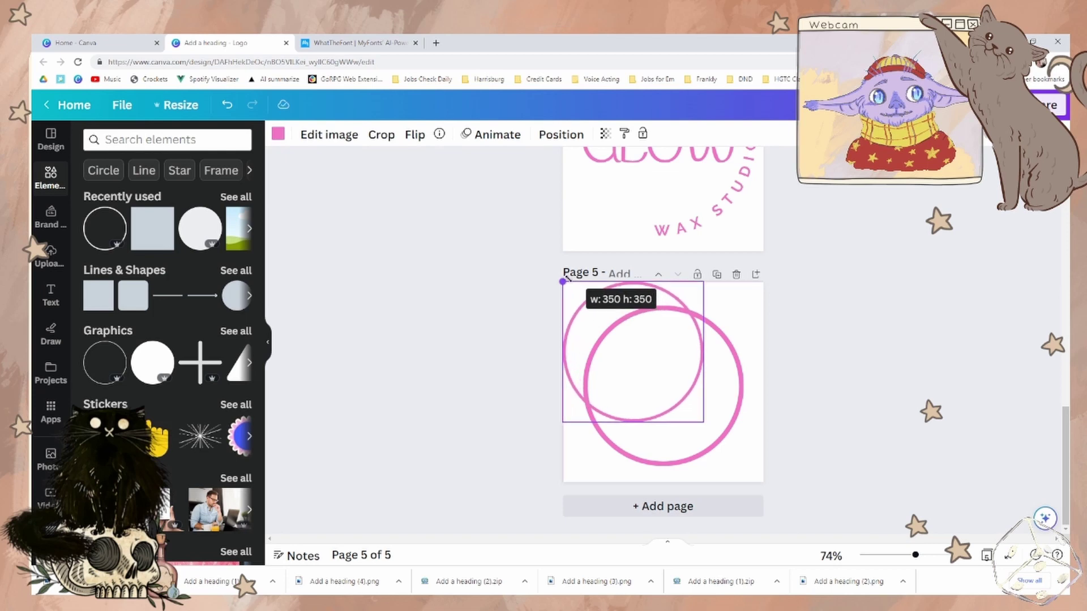
{"action": "left_click_drag", "start_coordinate": [704, 421], "coordinate": [764, 483]}
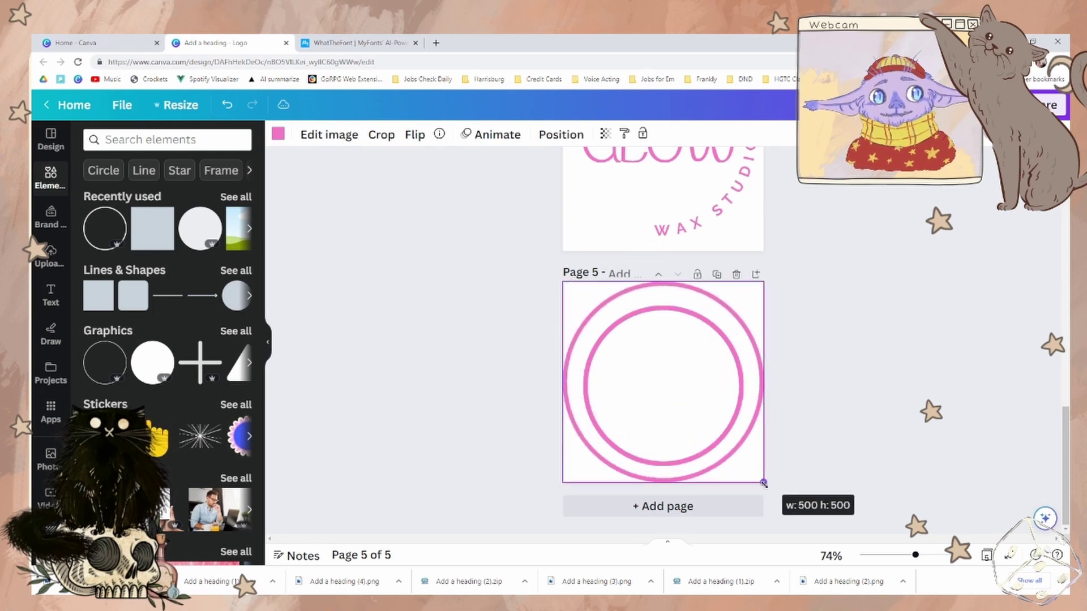
{"action": "scroll", "coordinate": [736, 396], "scroll_direction": "up", "scroll_amount": 1}
Move GLOW into the page 5 circle and paste the curved WAX STUDIO text along its lower edge.
{"action": "left_click", "coordinate": [664, 214]}
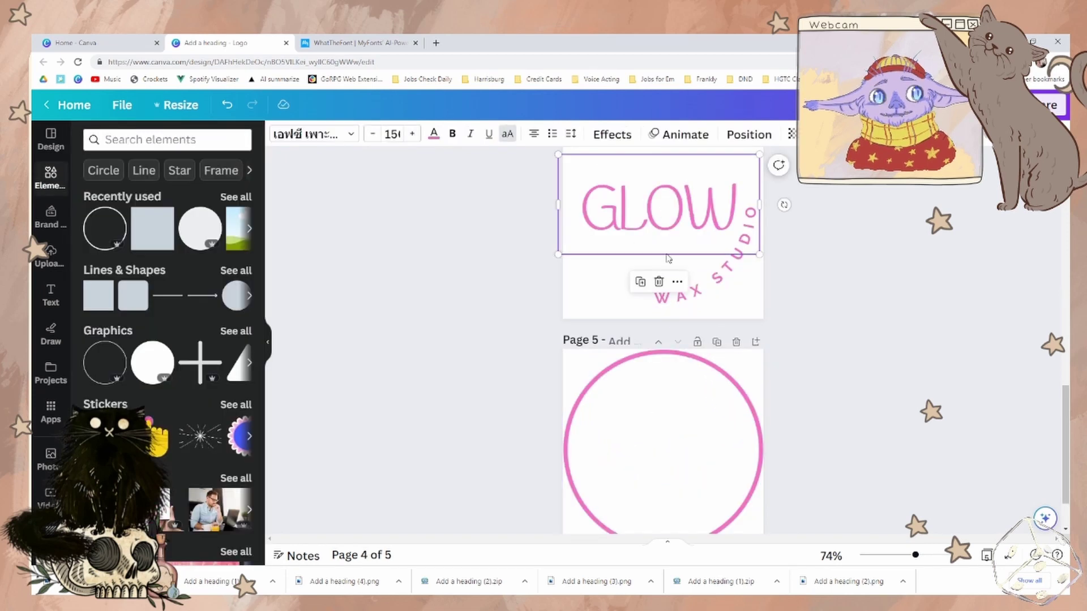
{"action": "left_click_drag", "start_coordinate": [668, 259], "coordinate": [682, 450]}
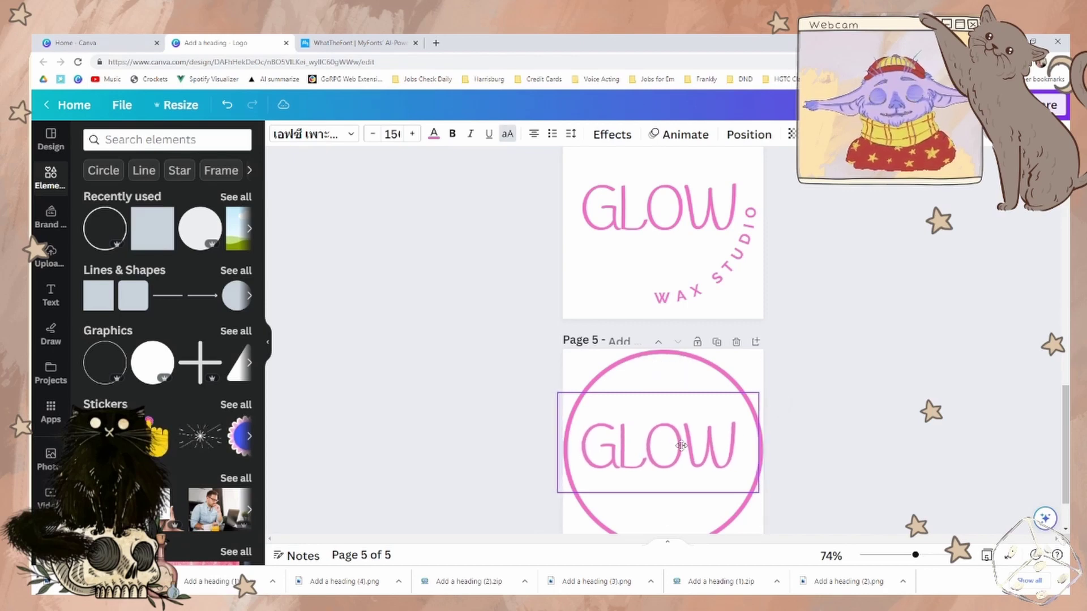
{"action": "left_click", "coordinate": [741, 280]}
{"action": "scroll", "coordinate": [710, 292], "scroll_direction": "down", "scroll_amount": 2}
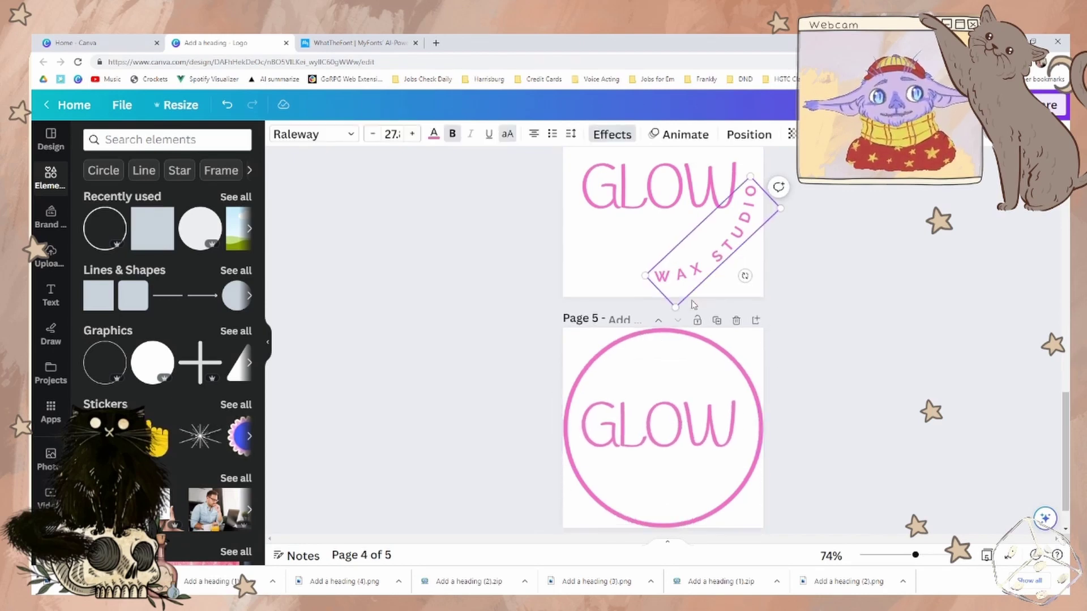
{"action": "scroll", "coordinate": [707, 294], "scroll_direction": "up", "scroll_amount": 2}
{"action": "scroll", "coordinate": [706, 294], "scroll_direction": "down", "scroll_amount": 2}
{"action": "left_click", "coordinate": [691, 462]}
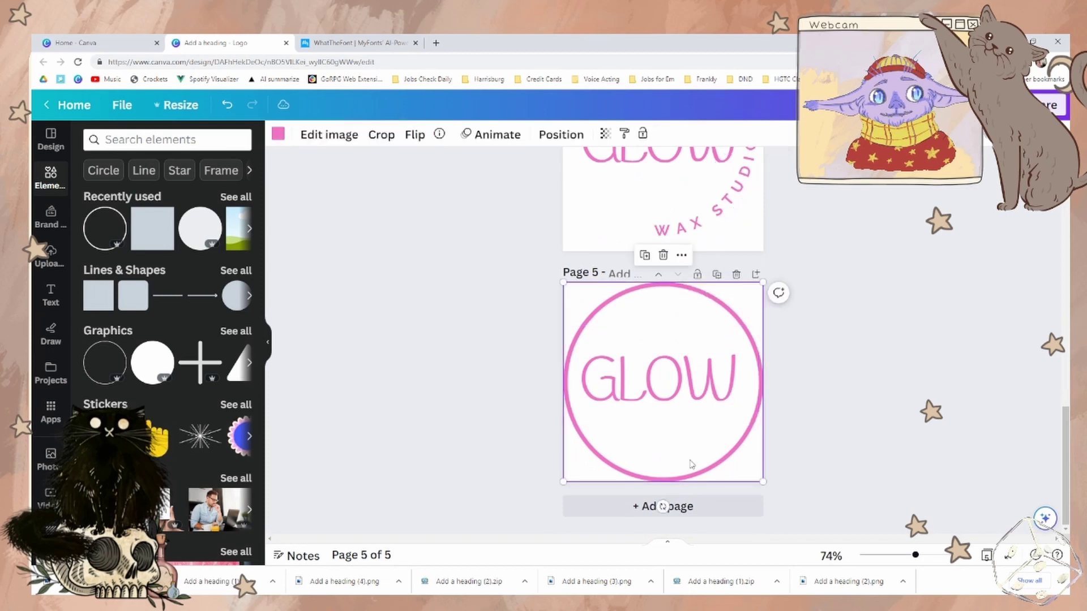
{"action": "type", "text": "WAX STUDIO"}
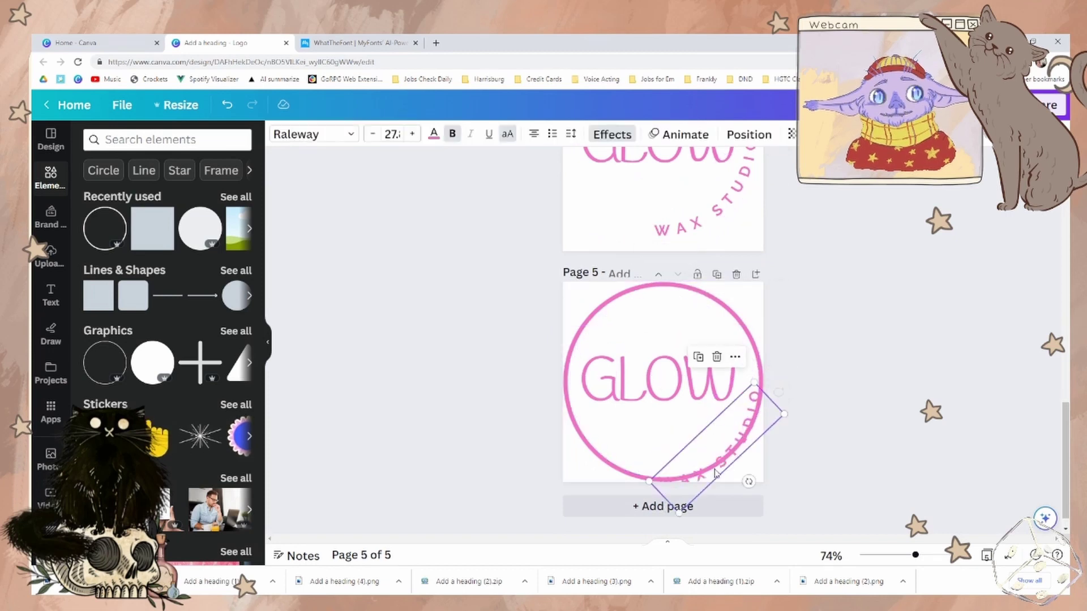
{"action": "left_click_drag", "start_coordinate": [711, 454], "coordinate": [719, 468]}
Shrink and recentre the whole logo, then enlarge the curved WAX STUDIO text slightly.
{"action": "left_click_drag", "start_coordinate": [527, 287], "coordinate": [761, 485]}
{"action": "left_click_drag", "start_coordinate": [701, 431], "coordinate": [723, 450]}
{"action": "left_click", "coordinate": [724, 455]}
{"action": "left_click_drag", "start_coordinate": [744, 380], "coordinate": [751, 374]}
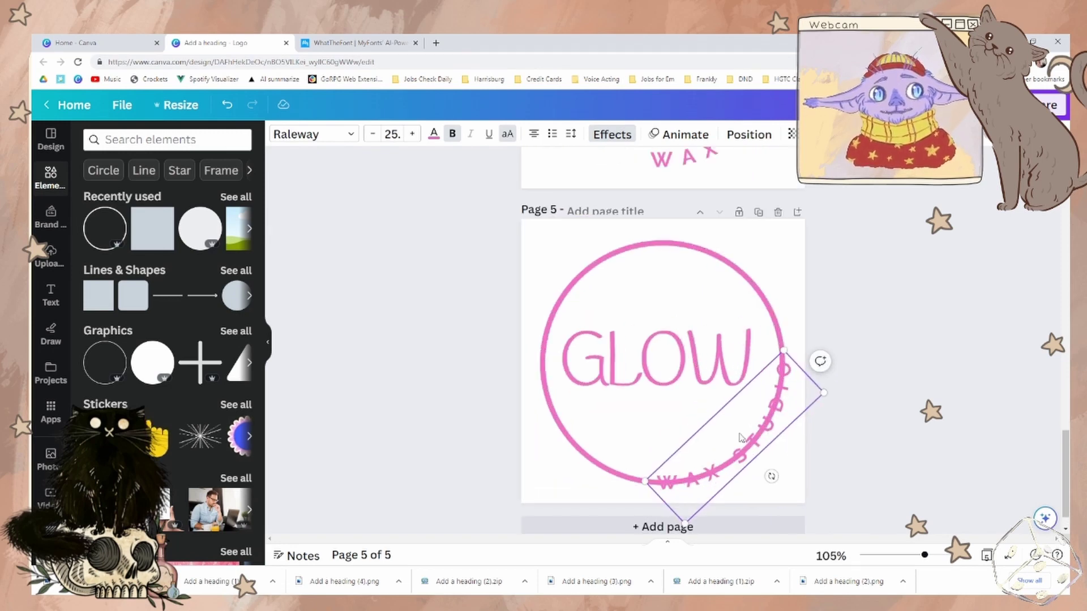
{"action": "scroll", "coordinate": [731, 453], "scroll_direction": "up", "scroll_amount": 3}
Add a white square and stretch it over the ring's lower right behind WAX STUDIO.
{"action": "left_click", "coordinate": [103, 305]}
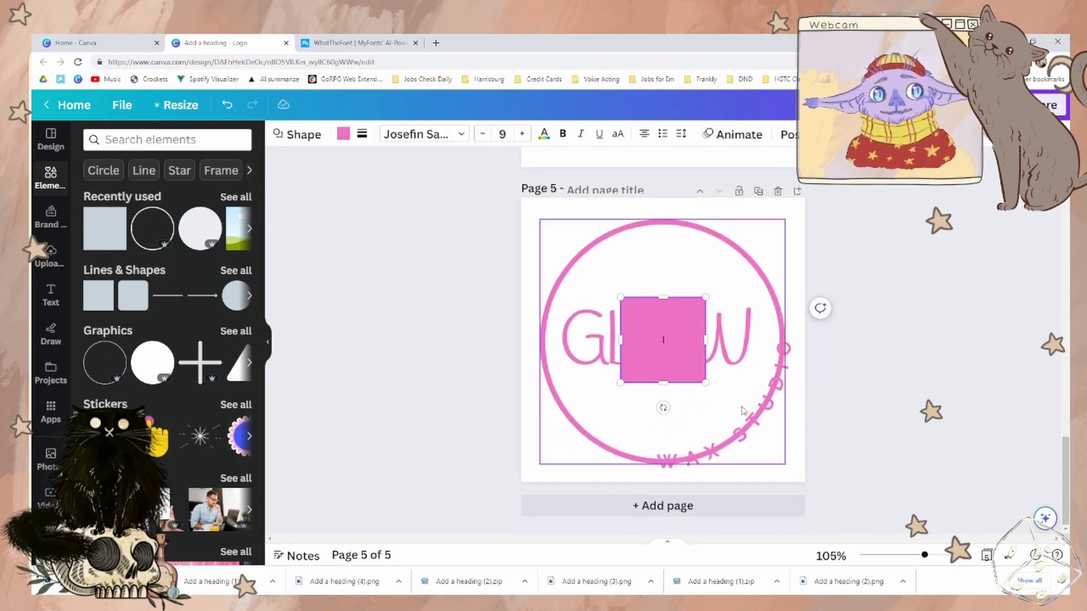
{"action": "left_click", "coordinate": [343, 135]}
{"action": "left_click", "coordinate": [211, 204]}
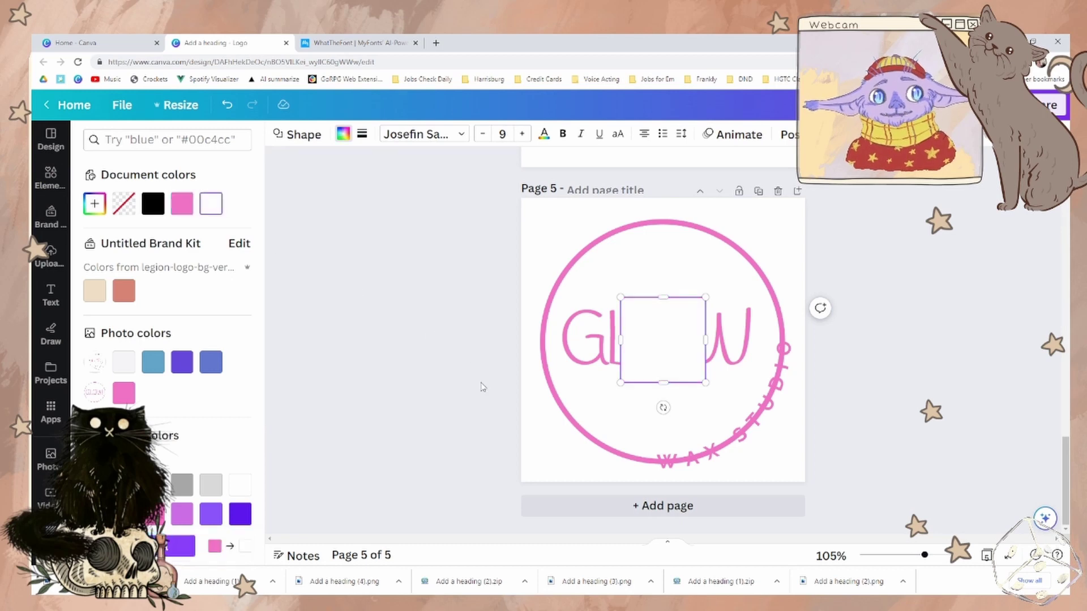
{"action": "left_click", "coordinate": [483, 388]}
{"action": "left_click_drag", "start_coordinate": [670, 357], "coordinate": [840, 439]}
{"action": "left_click_drag", "start_coordinate": [748, 396], "coordinate": [749, 334]}
{"action": "left_click", "coordinate": [602, 321]}
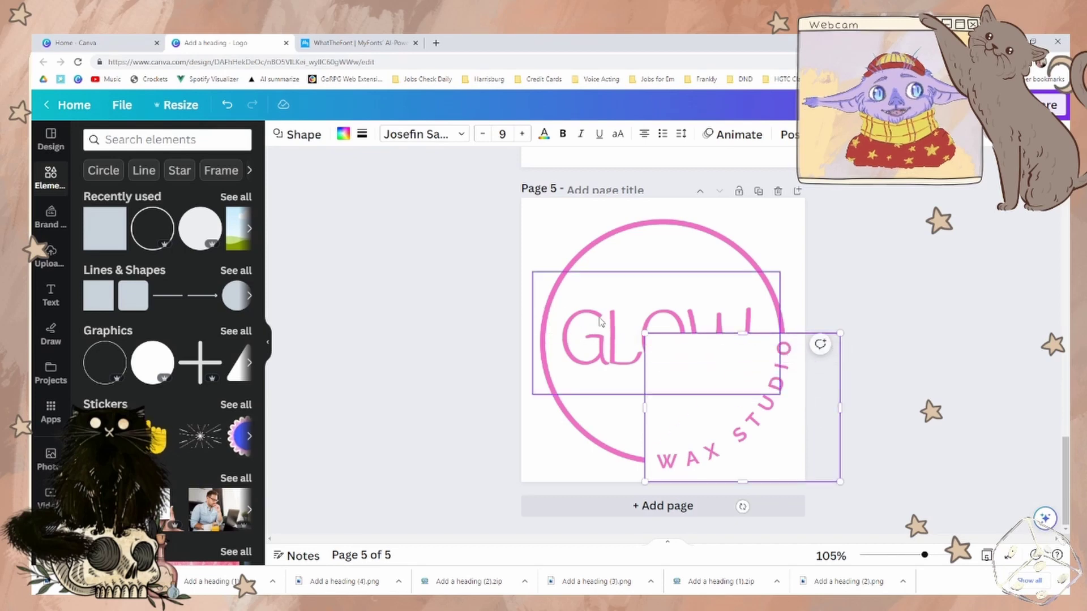
{"action": "key", "text": "Escape"}
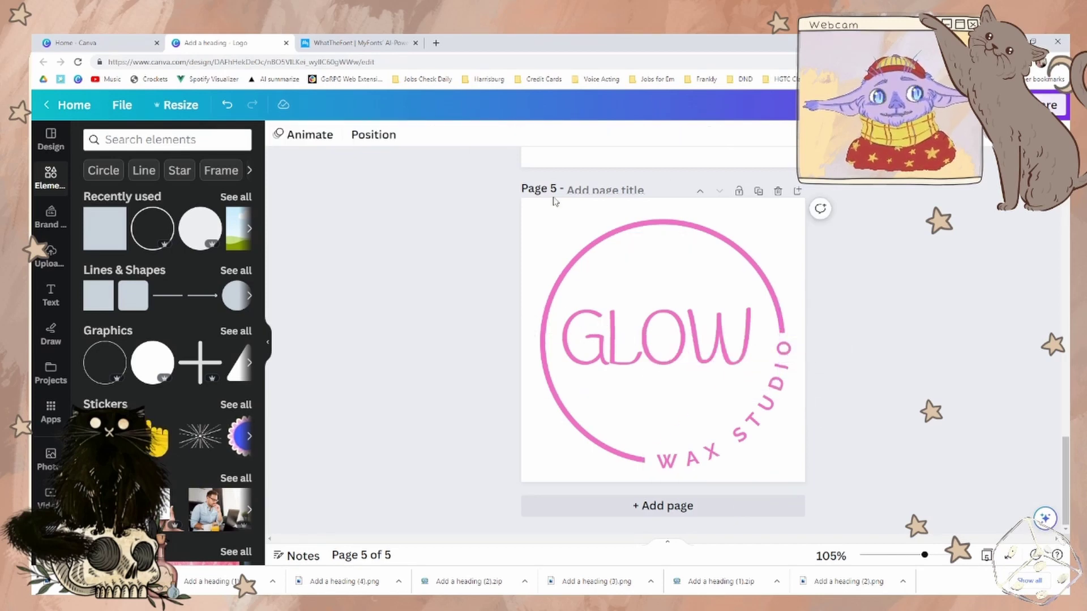
Bring up the download settings and clear the all-pages selection.
{"action": "left_click", "coordinate": [1052, 105]}
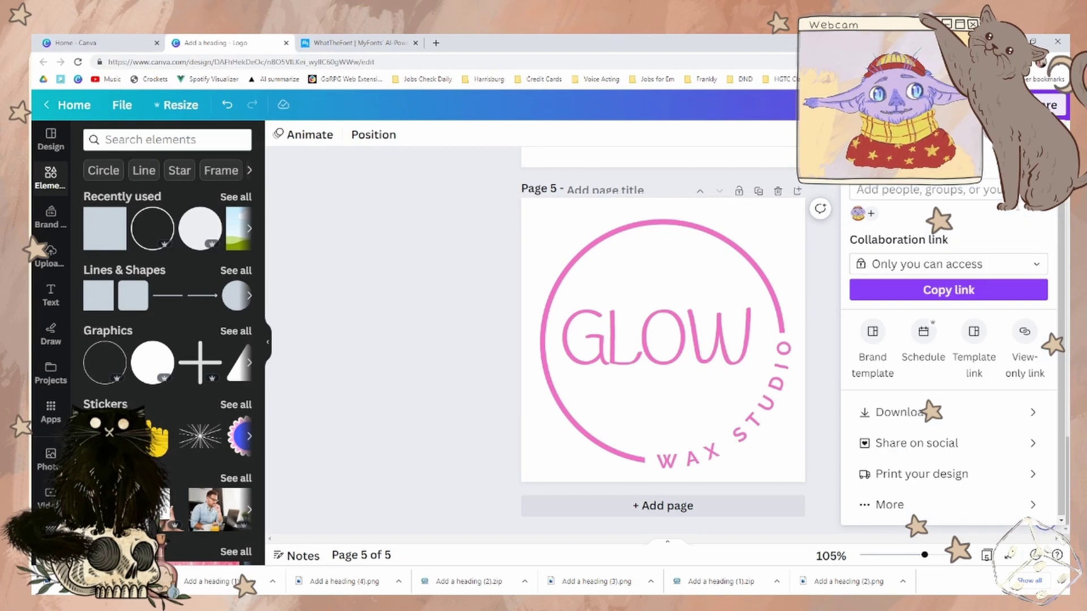
{"action": "left_click", "coordinate": [895, 417]}
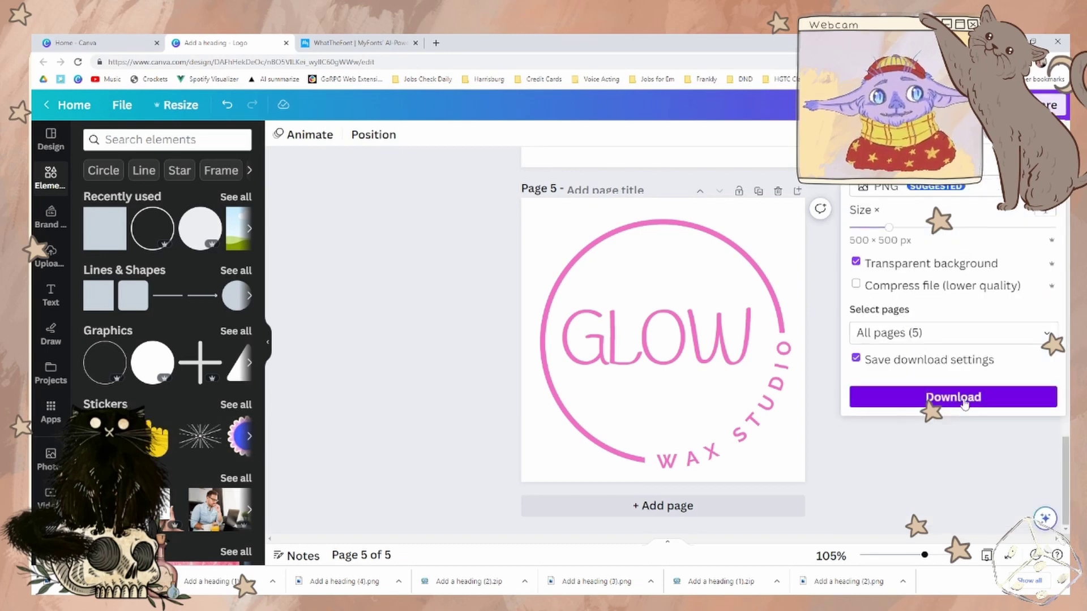
{"action": "left_click", "coordinate": [1046, 333]}
{"action": "left_click", "coordinate": [1039, 360]}
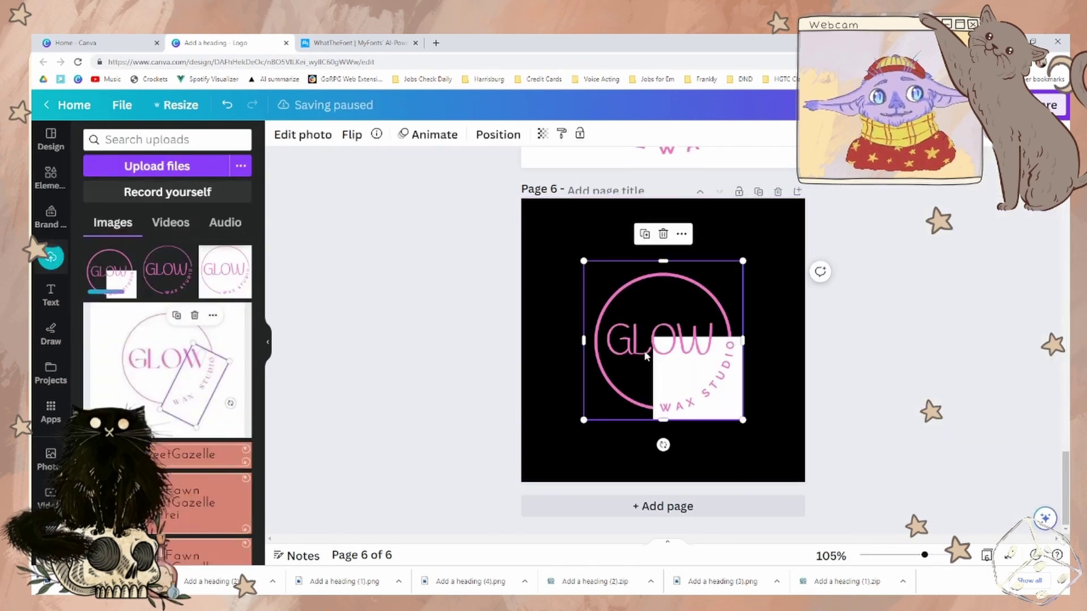
Enlarge the uploaded logo on the black page, try BG Remover, then delete that page.
{"action": "left_click_drag", "start_coordinate": [638, 342], "coordinate": [581, 284]}
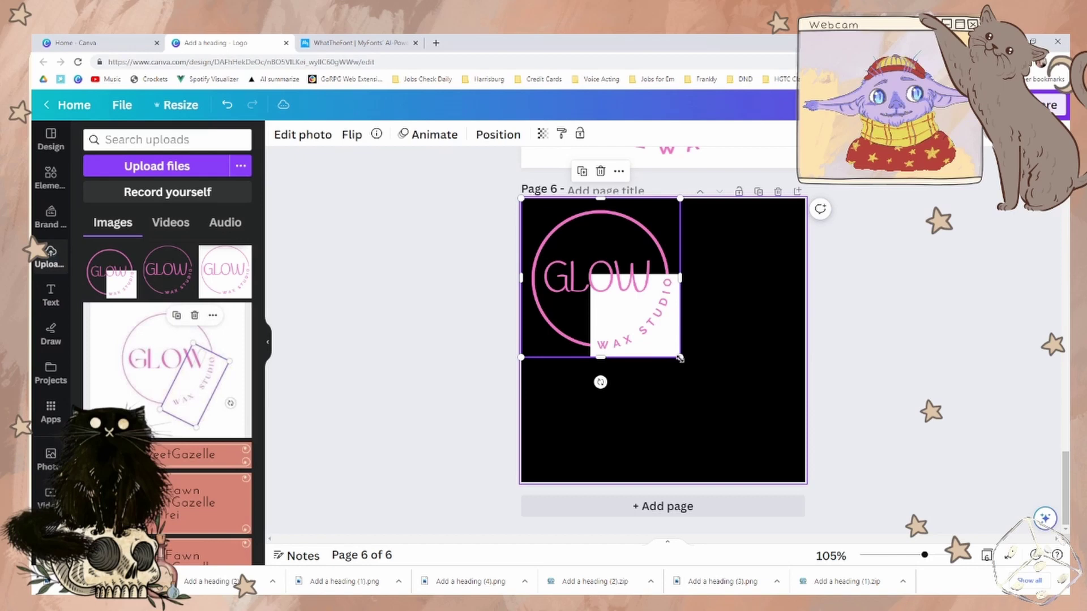
{"action": "left_click_drag", "start_coordinate": [692, 369], "coordinate": [806, 483]}
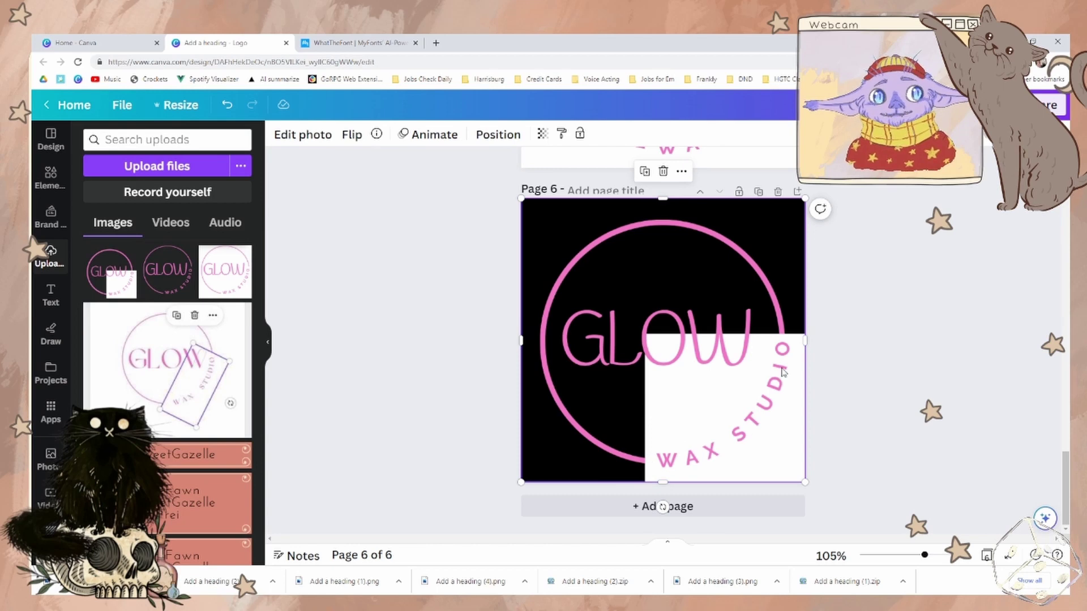
{"action": "left_click", "coordinate": [302, 135]}
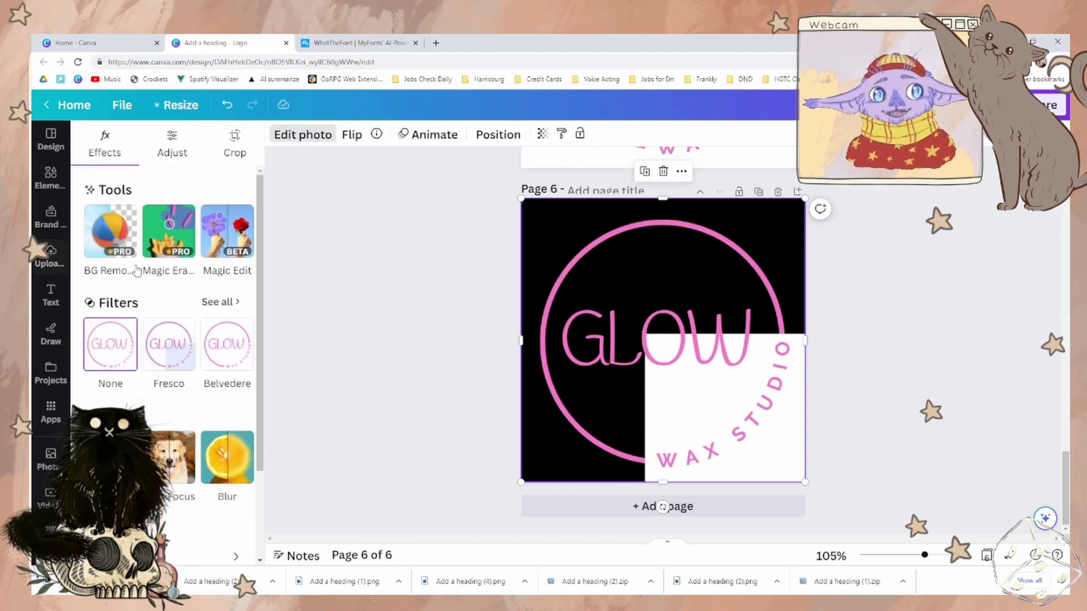
{"action": "left_click", "coordinate": [86, 223]}
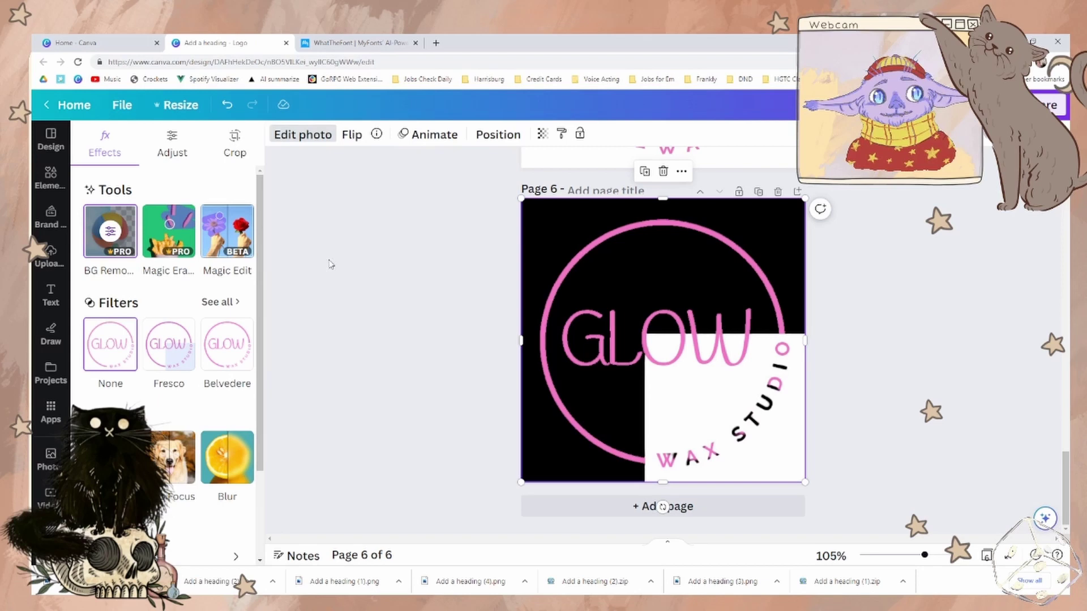
{"action": "left_click", "coordinate": [668, 263]}
{"action": "left_click", "coordinate": [778, 192]}
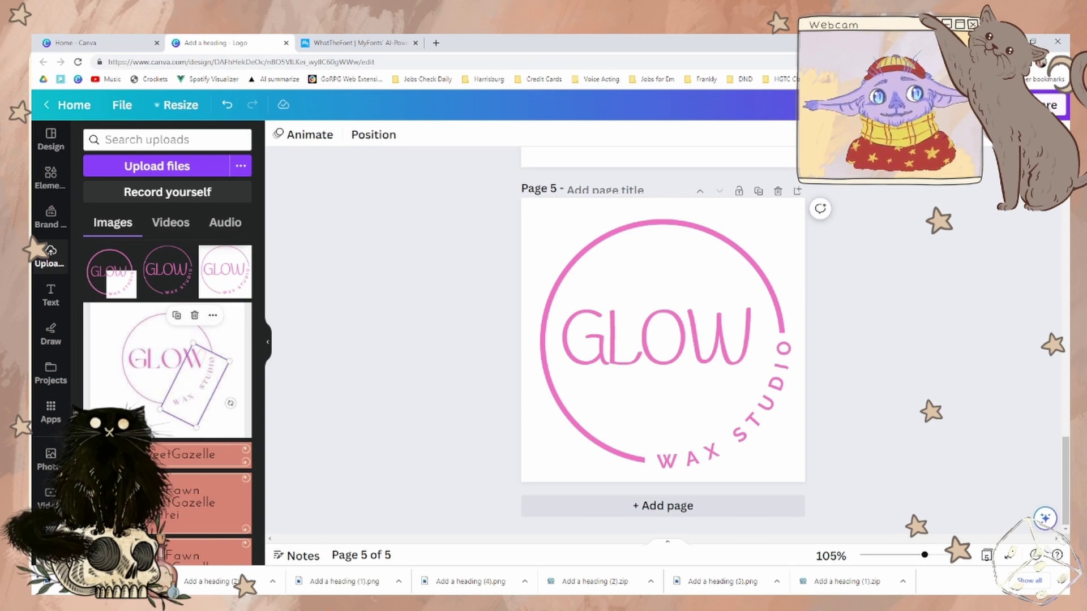
Download Page 5 as a transparent PNG.
{"action": "left_click", "coordinate": [1050, 105]}
{"action": "left_click", "coordinate": [894, 415]}
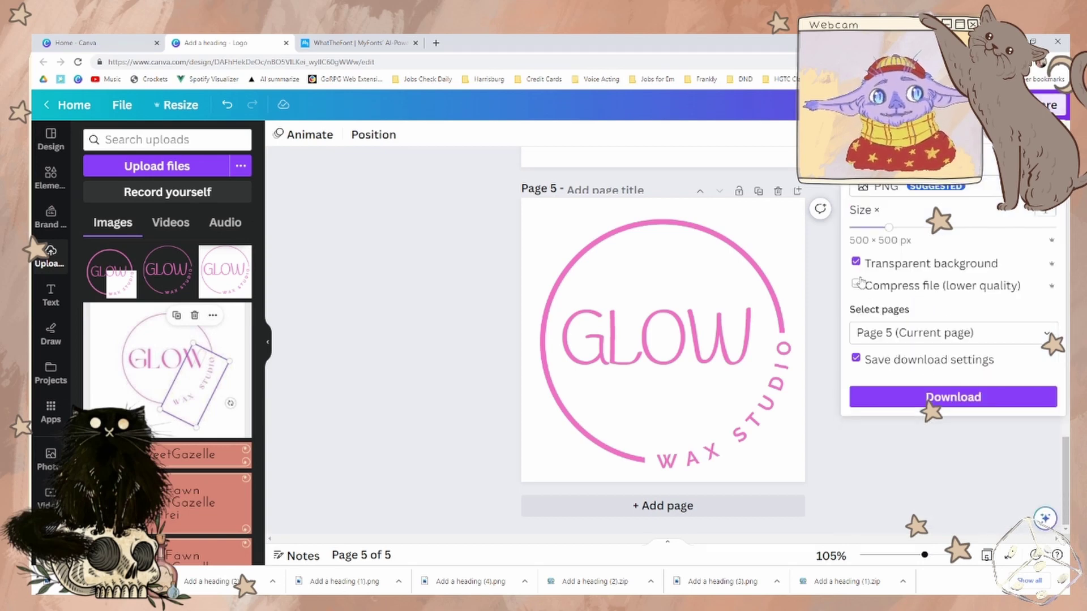
{"action": "left_click", "coordinate": [920, 399]}
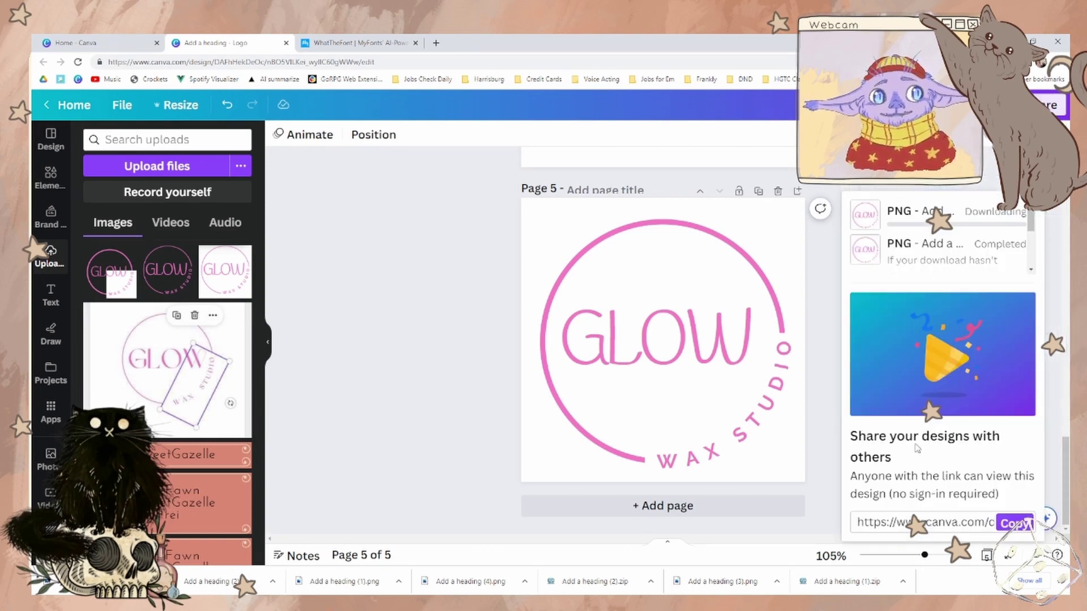
Upload the PNG onto a new page, remove its background, and make the page white.
{"action": "left_click", "coordinate": [725, 506]}
{"action": "left_click", "coordinate": [160, 164]}
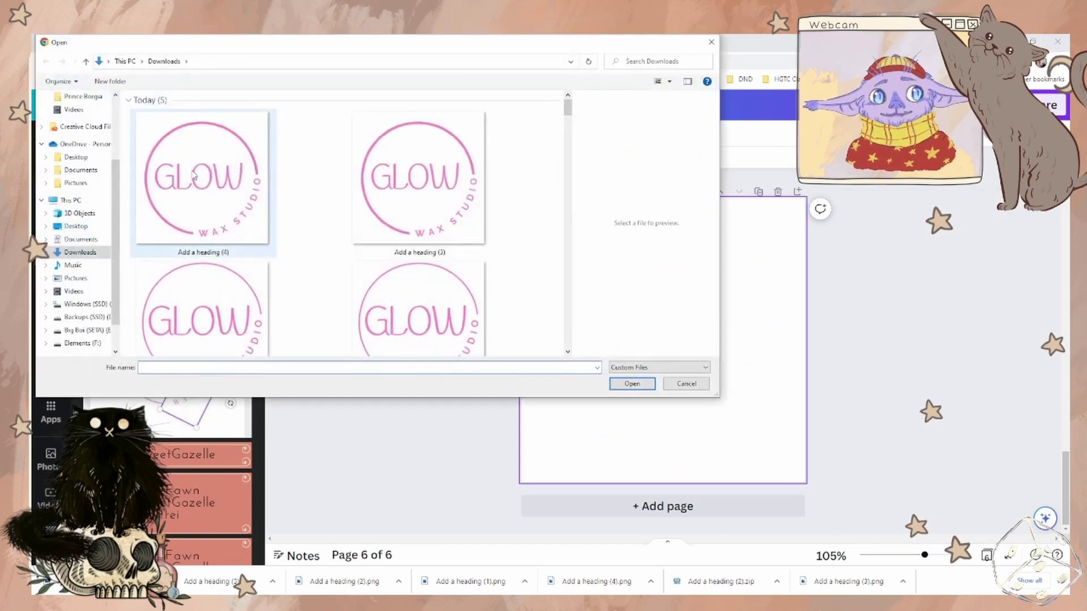
{"action": "double_click", "coordinate": [193, 173]}
{"action": "left_click", "coordinate": [111, 229]}
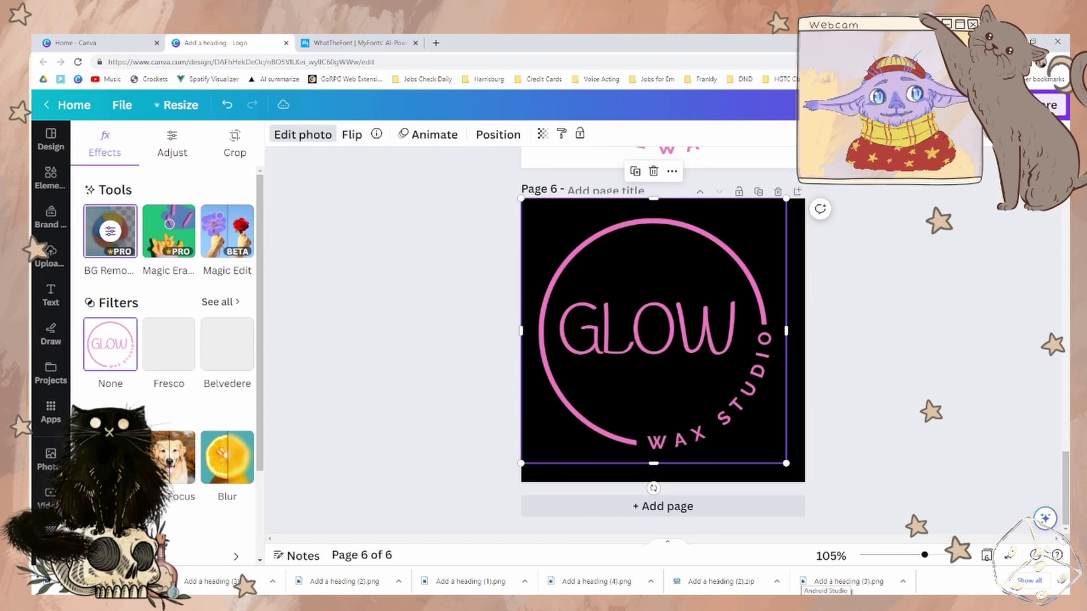
{"action": "left_click", "coordinate": [791, 478]}
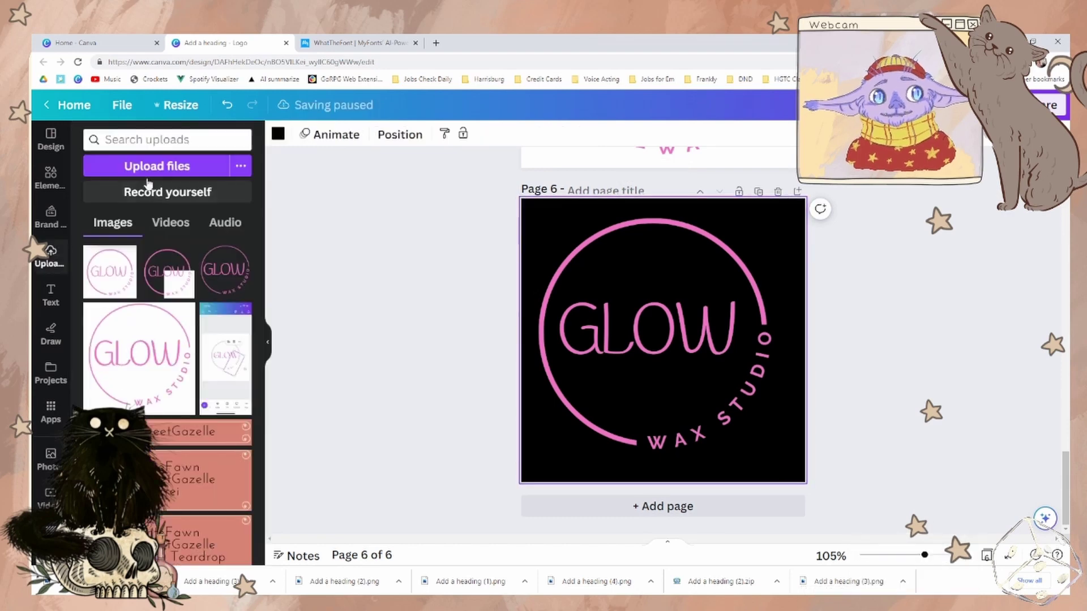
{"action": "left_click", "coordinate": [278, 133]}
{"action": "left_click", "coordinate": [179, 207]}
{"action": "left_click", "coordinate": [524, 419]}
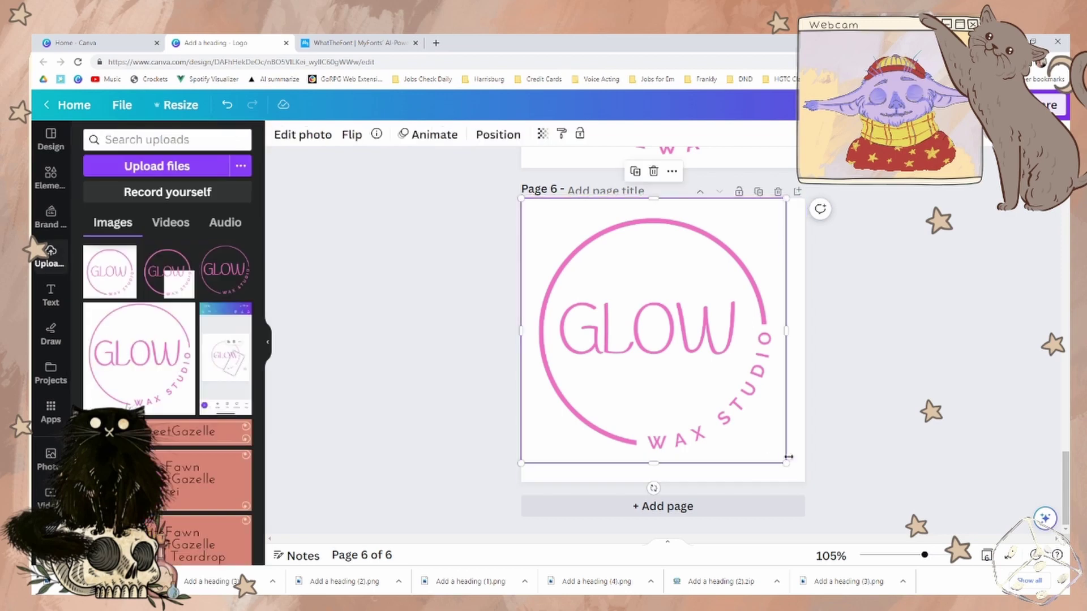
Drag the logo's corner until it fills the white Page 6, then look over the pages.
{"action": "left_click_drag", "start_coordinate": [785, 460], "coordinate": [805, 482]}
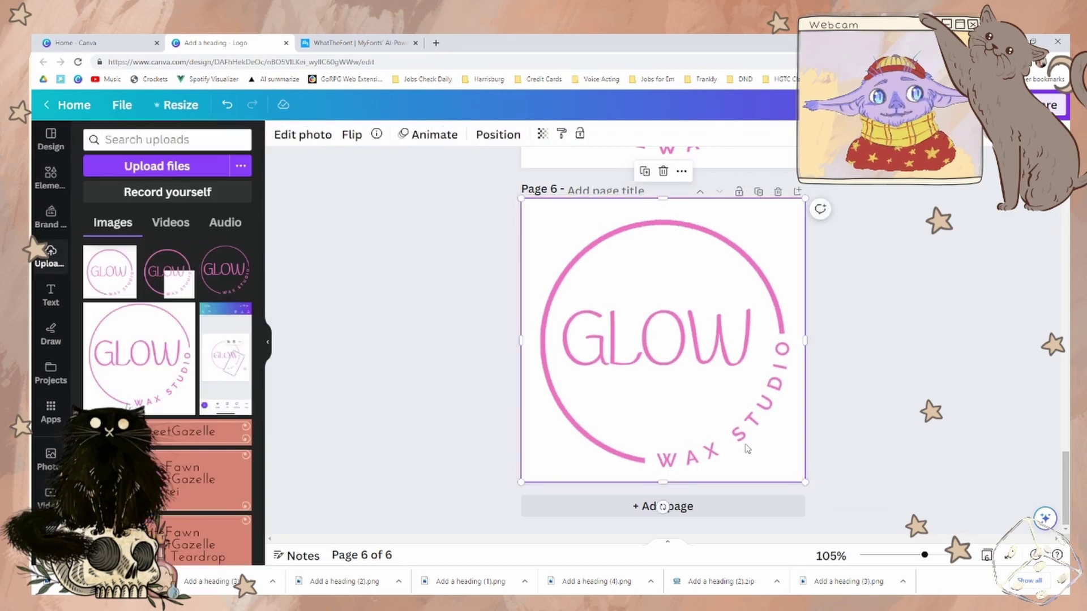
{"action": "scroll", "coordinate": [745, 444], "scroll_direction": "up", "scroll_amount": 1}
{"action": "scroll", "coordinate": [745, 443], "scroll_direction": "down", "scroll_amount": 1}
{"action": "scroll", "coordinate": [663, 451], "scroll_direction": "up", "scroll_amount": 5}
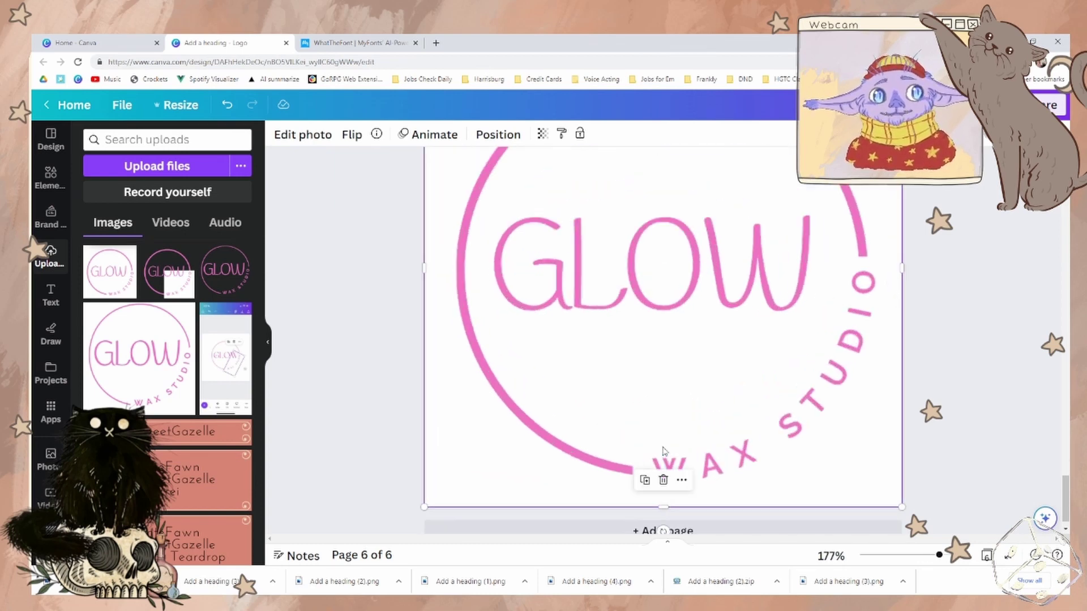
{"action": "scroll", "coordinate": [664, 451], "scroll_direction": "up", "scroll_amount": 4}
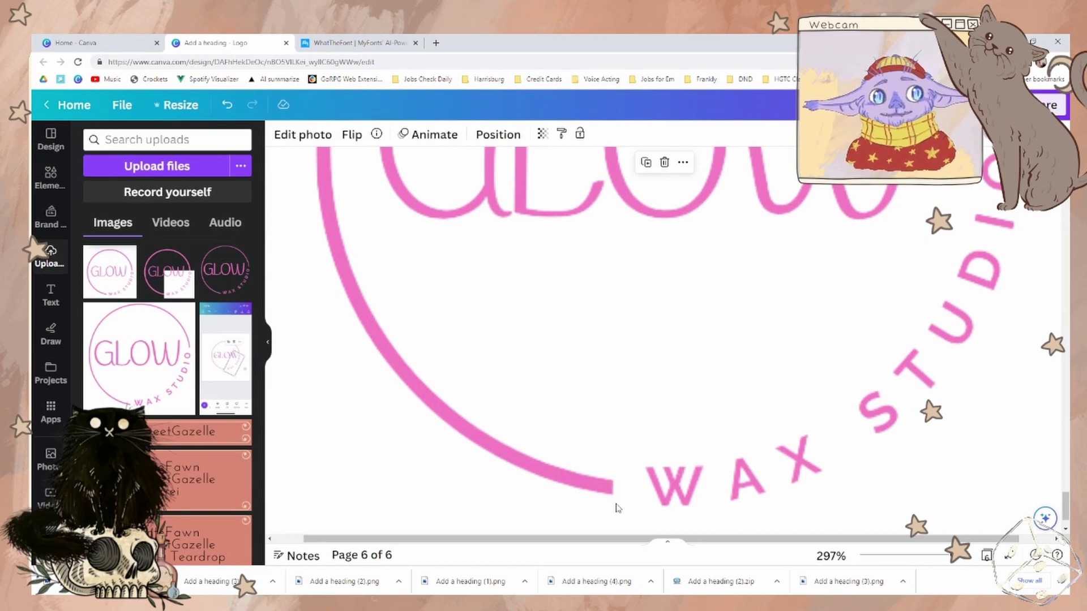
{"action": "scroll", "coordinate": [620, 482], "scroll_direction": "up", "scroll_amount": 6}
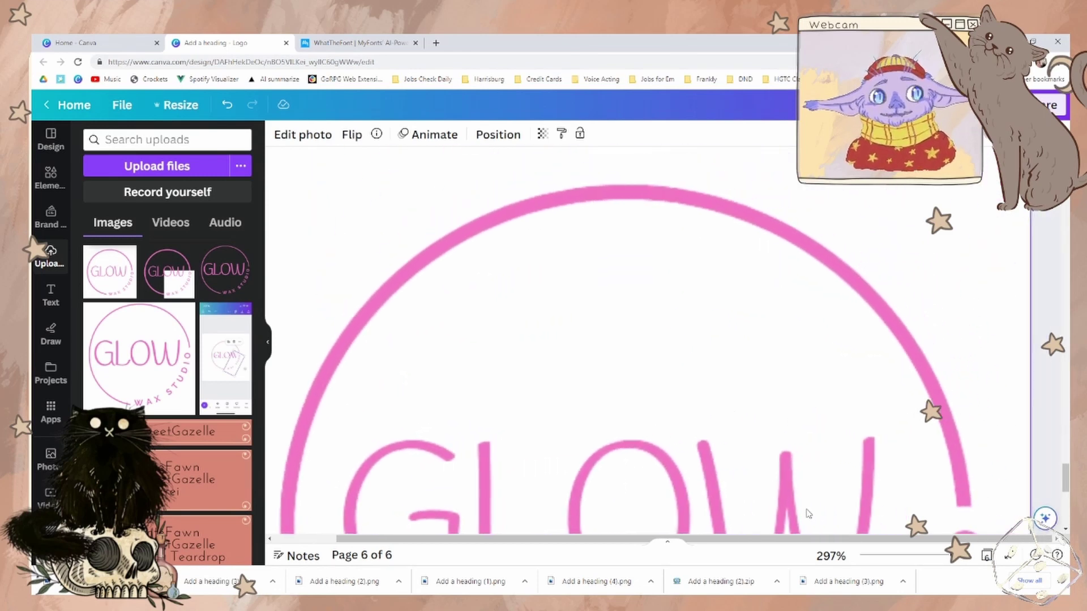
{"action": "scroll", "coordinate": [421, 355], "scroll_direction": "up", "scroll_amount": 5}
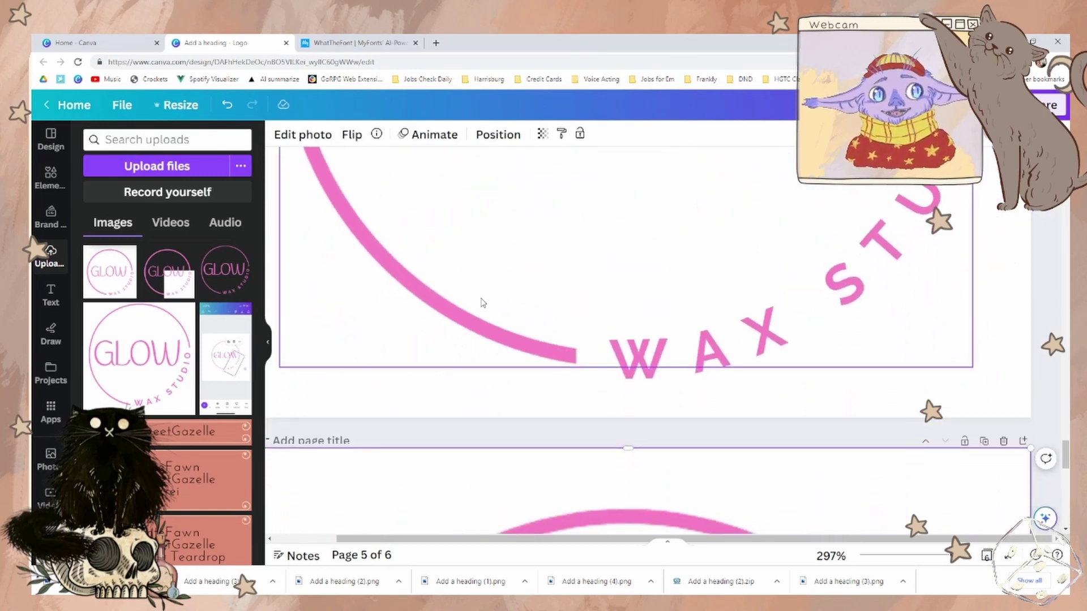
{"action": "scroll", "coordinate": [526, 305], "scroll_direction": "down", "scroll_amount": 5}
{"action": "scroll", "coordinate": [603, 334], "scroll_direction": "down", "scroll_amount": 1}
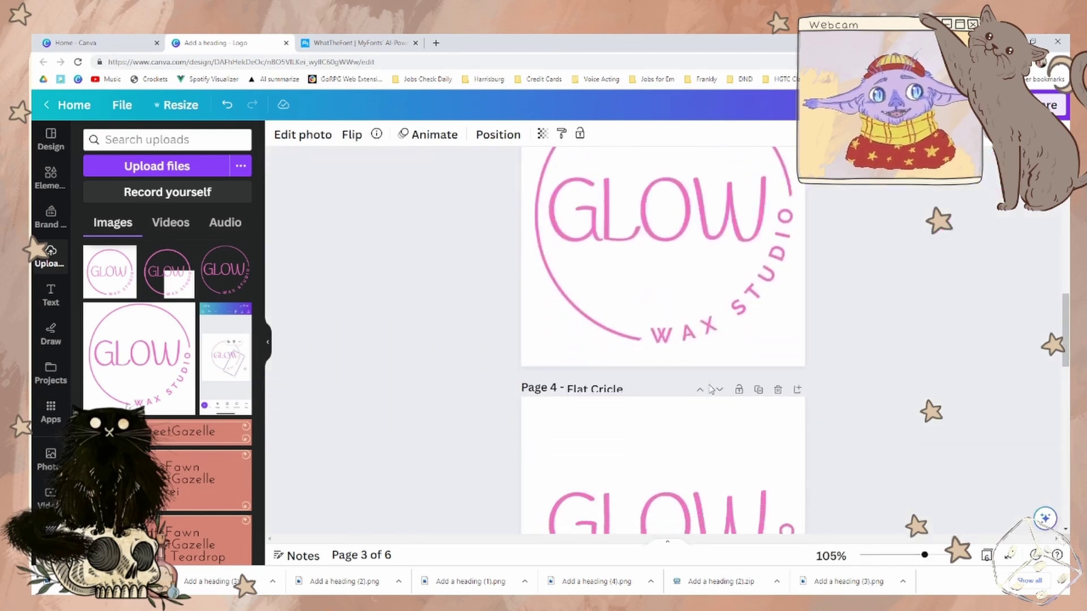
{"action": "scroll", "coordinate": [689, 404], "scroll_direction": "up", "scroll_amount": 2}
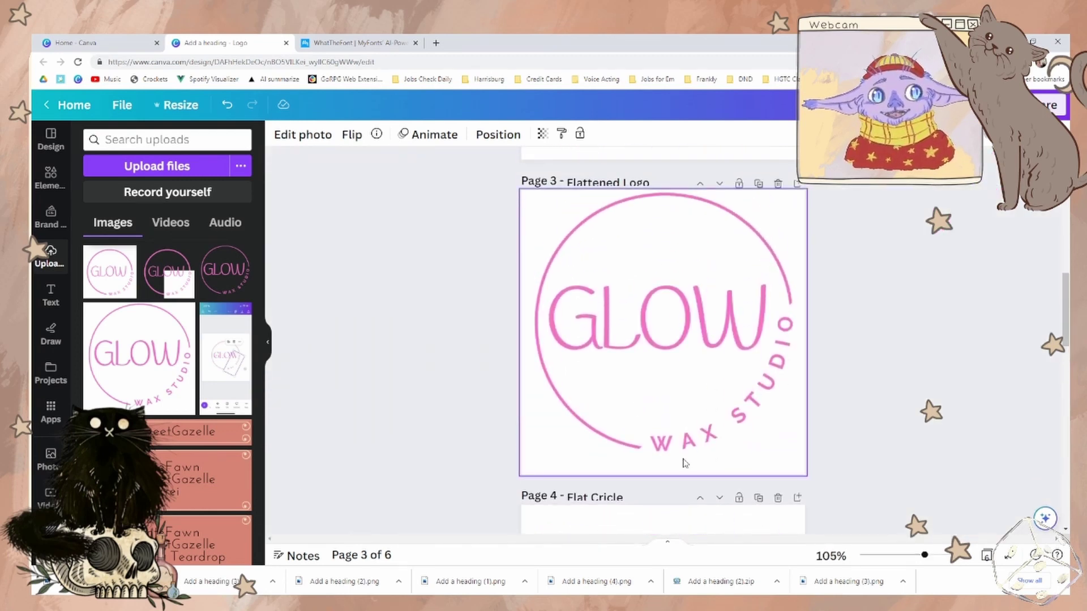
{"action": "scroll", "coordinate": [685, 463], "scroll_direction": "up", "scroll_amount": 5}
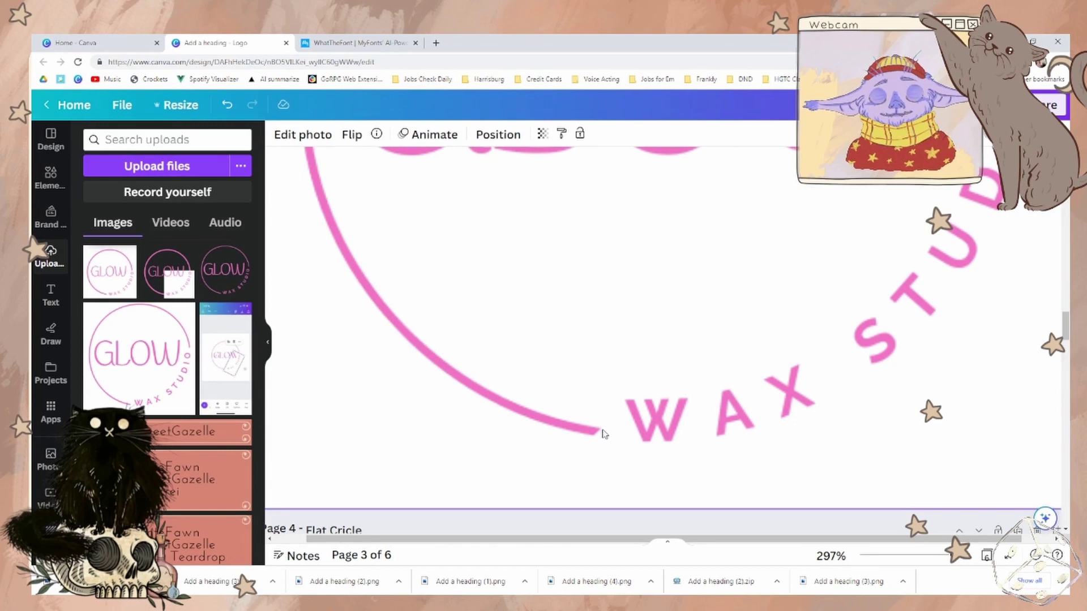
{"action": "scroll", "coordinate": [800, 299], "scroll_direction": "up", "scroll_amount": 4}
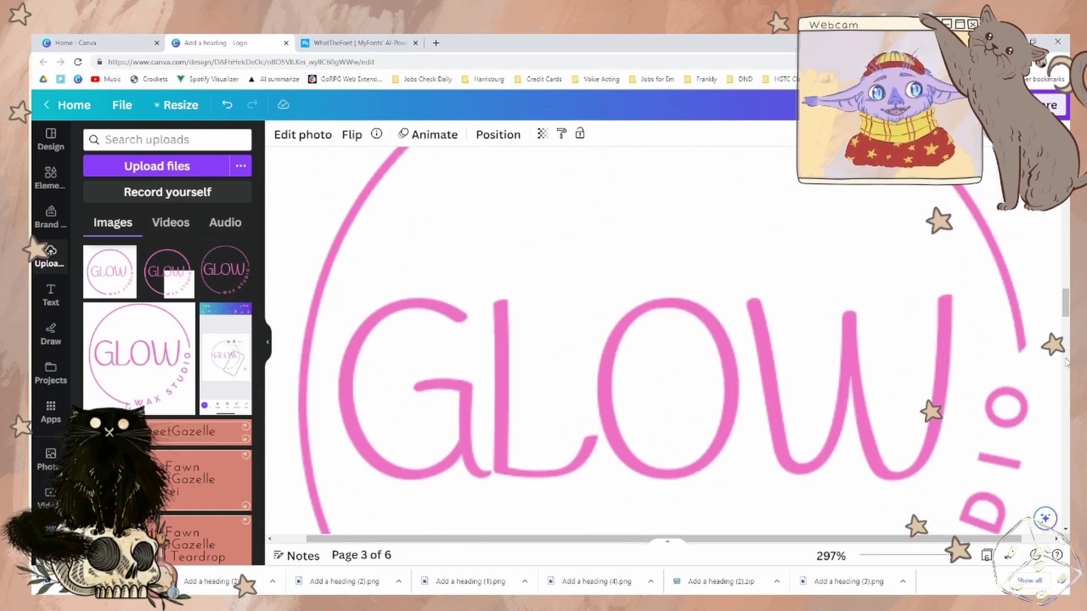
Scroll to the new Page 7 and select its logo's curved WAX STUDIO text.
{"action": "scroll", "coordinate": [706, 310], "scroll_direction": "up", "scroll_amount": 5}
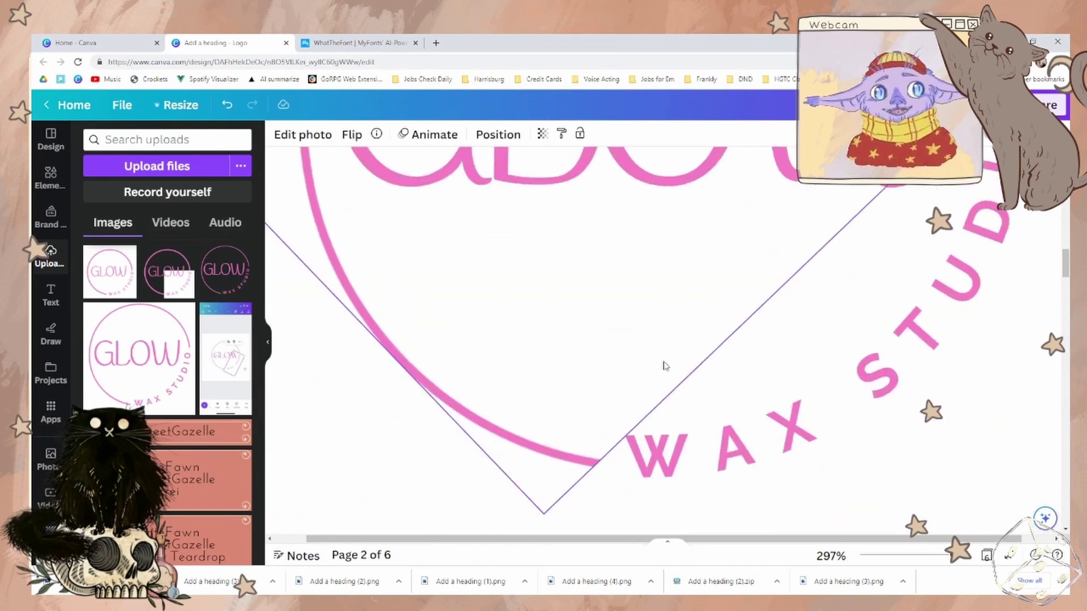
{"action": "scroll", "coordinate": [682, 366], "scroll_direction": "up", "scroll_amount": 5}
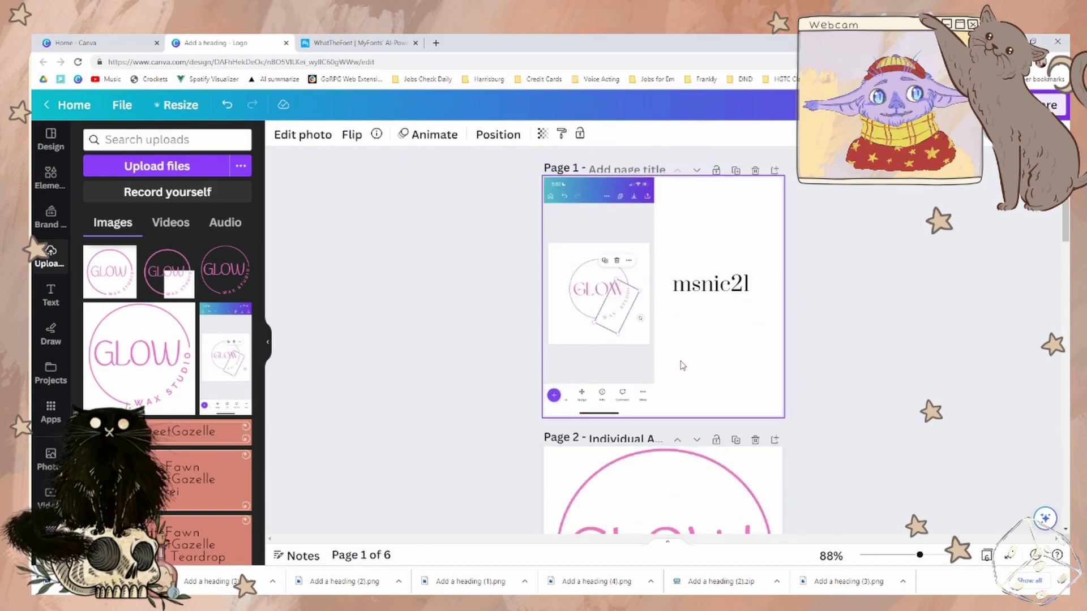
{"action": "scroll", "coordinate": [682, 366], "scroll_direction": "up", "scroll_amount": 6}
{"action": "scroll", "coordinate": [581, 295], "scroll_direction": "up", "scroll_amount": 3}
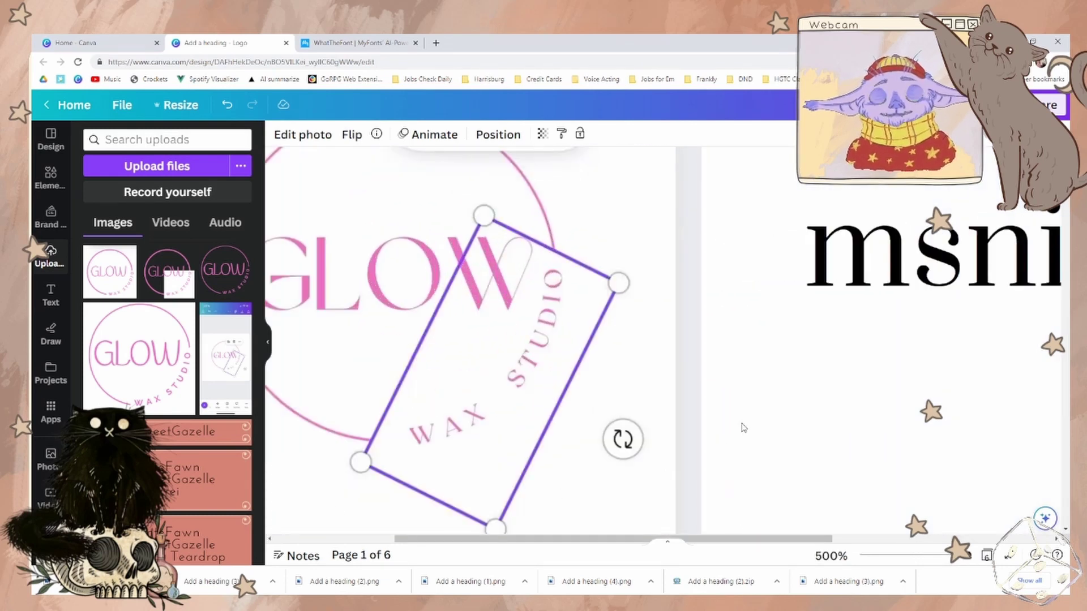
{"action": "scroll", "coordinate": [740, 424], "scroll_direction": "down", "scroll_amount": 5}
{"action": "scroll", "coordinate": [722, 457], "scroll_direction": "down", "scroll_amount": 15}
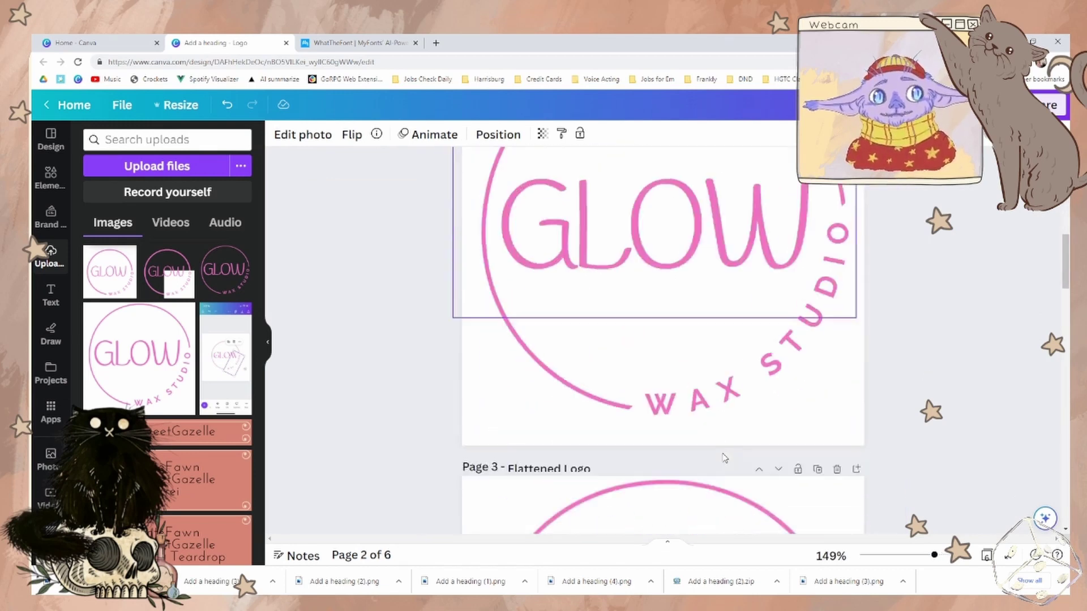
{"action": "scroll", "coordinate": [722, 458], "scroll_direction": "down", "scroll_amount": 10}
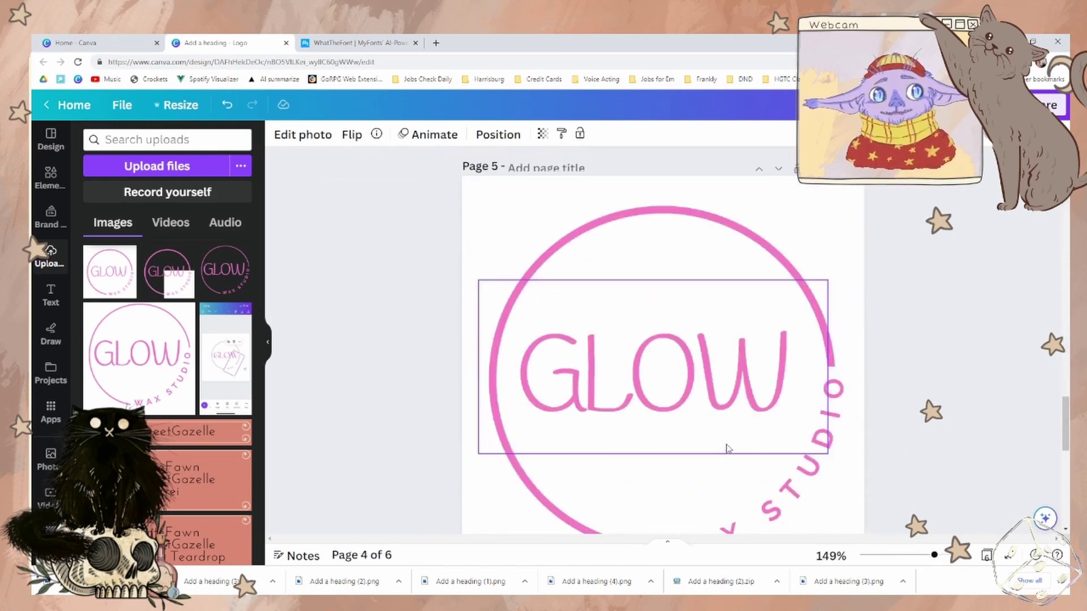
{"action": "left_click", "coordinate": [740, 457]}
{"action": "scroll", "coordinate": [753, 411], "scroll_direction": "up", "scroll_amount": 1}
{"action": "scroll", "coordinate": [753, 411], "scroll_direction": "down", "scroll_amount": 2}
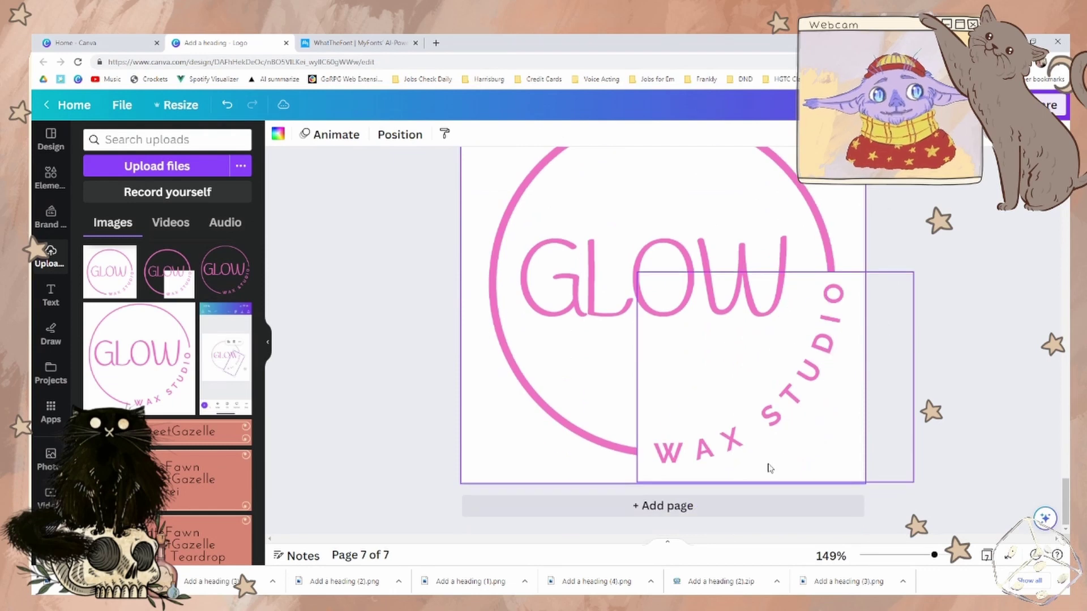
{"action": "left_click", "coordinate": [783, 464]}
Draw white marker strokes over the ring's lower right beside WAX and STUDIO.
{"action": "key", "text": "Escape"}
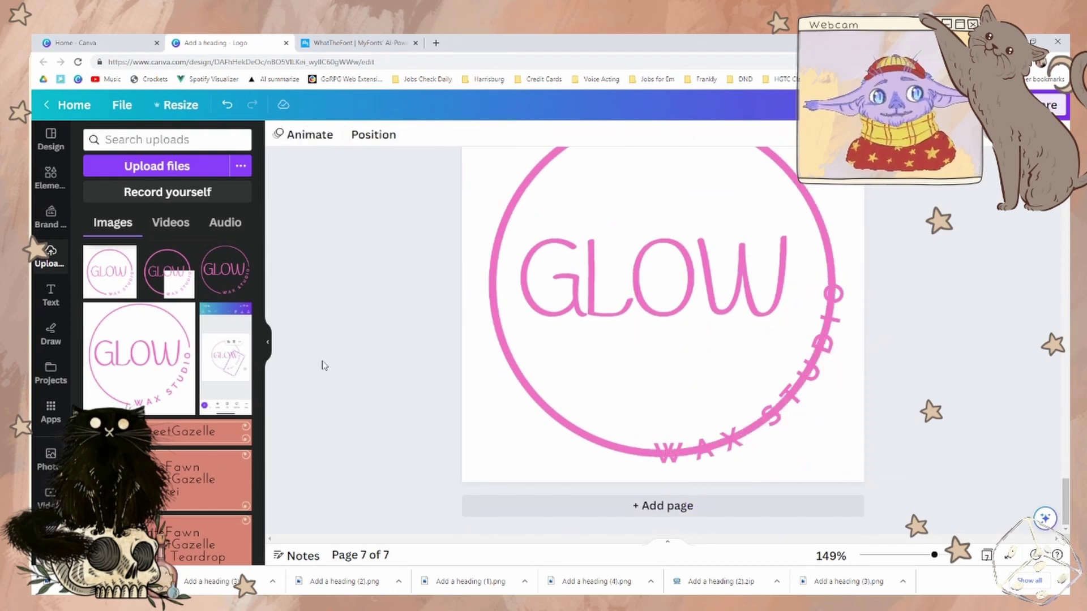
{"action": "left_click", "coordinate": [52, 334]}
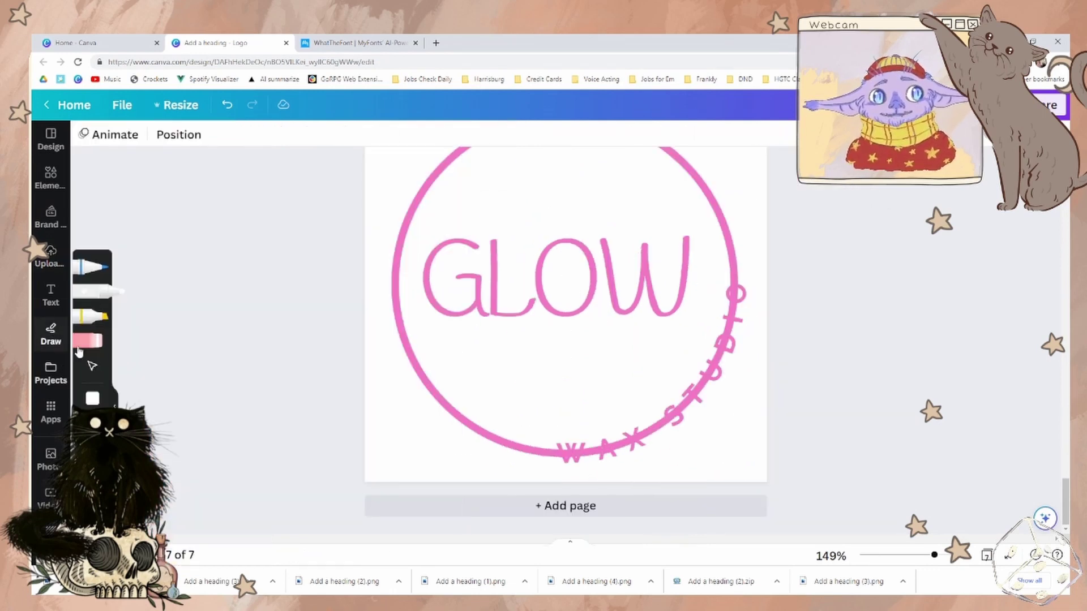
{"action": "left_click", "coordinate": [94, 293]}
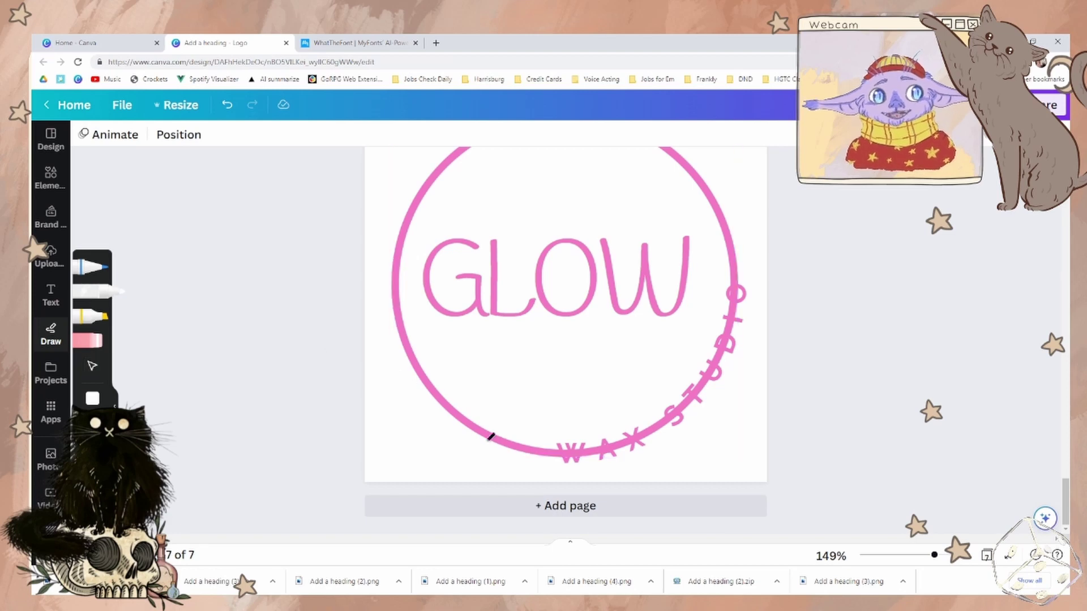
{"action": "left_click_drag", "start_coordinate": [552, 438], "coordinate": [539, 460]}
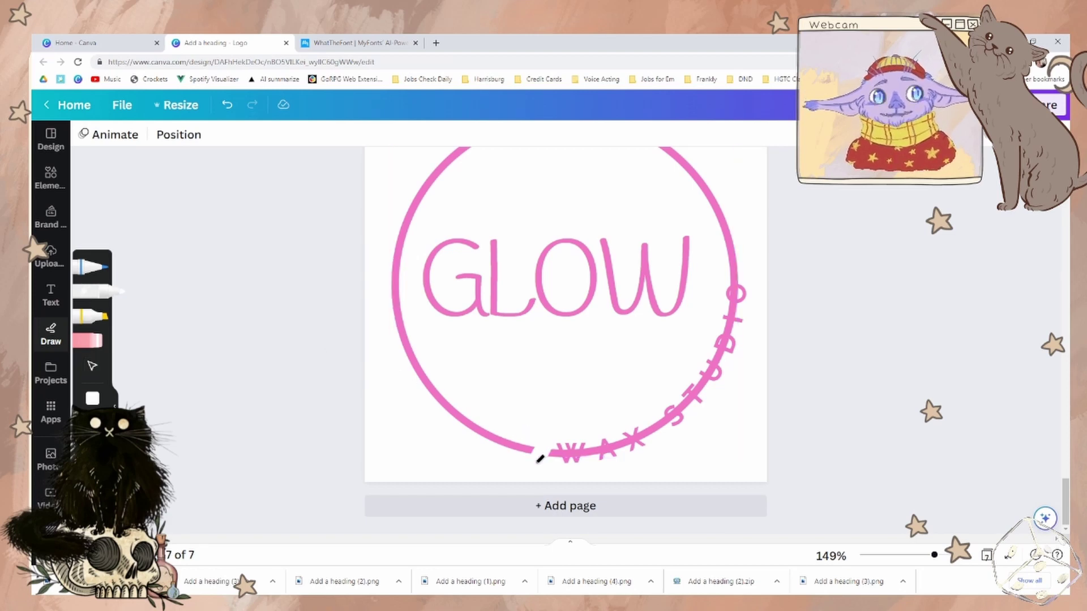
{"action": "mouse_move", "coordinate": [722, 278]}
{"action": "left_mouse_down"}
{"action": "mouse_move", "coordinate": [759, 263]}
{"action": "mouse_move", "coordinate": [754, 288]}
{"action": "mouse_move", "coordinate": [740, 276]}
{"action": "mouse_move", "coordinate": [730, 335]}
{"action": "mouse_move", "coordinate": [683, 417]}
{"action": "mouse_move", "coordinate": [636, 442]}
{"action": "mouse_move", "coordinate": [557, 459]}
{"action": "mouse_move", "coordinate": [641, 434]}
{"action": "mouse_move", "coordinate": [701, 378]}
{"action": "mouse_move", "coordinate": [655, 413]}
{"action": "left_mouse_up"}
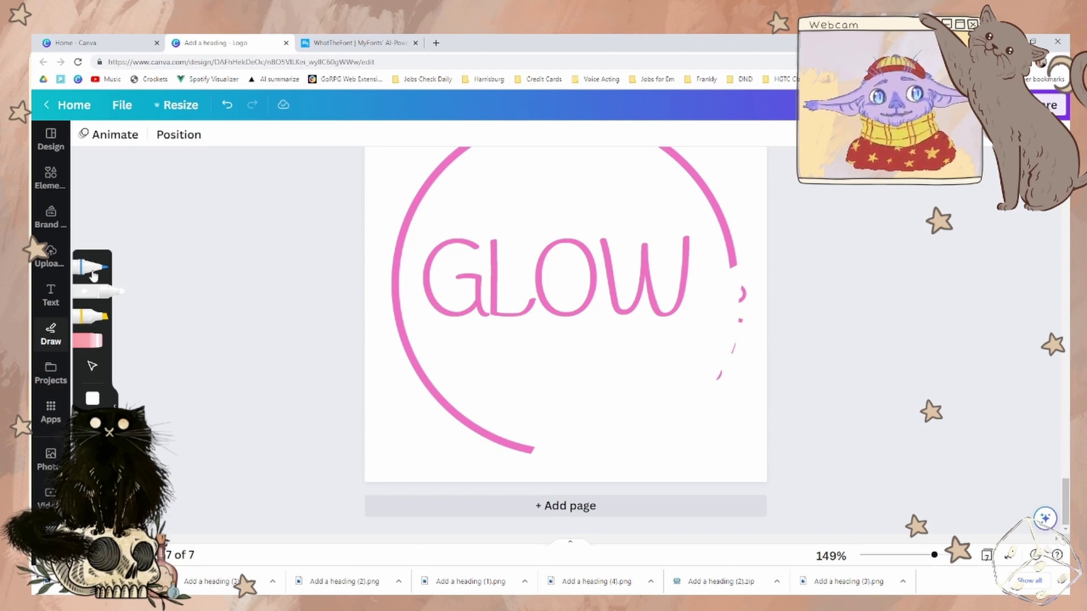
Delete the white drawn strokes and select the curved WAX STUDIO text.
{"action": "left_click", "coordinate": [50, 178]}
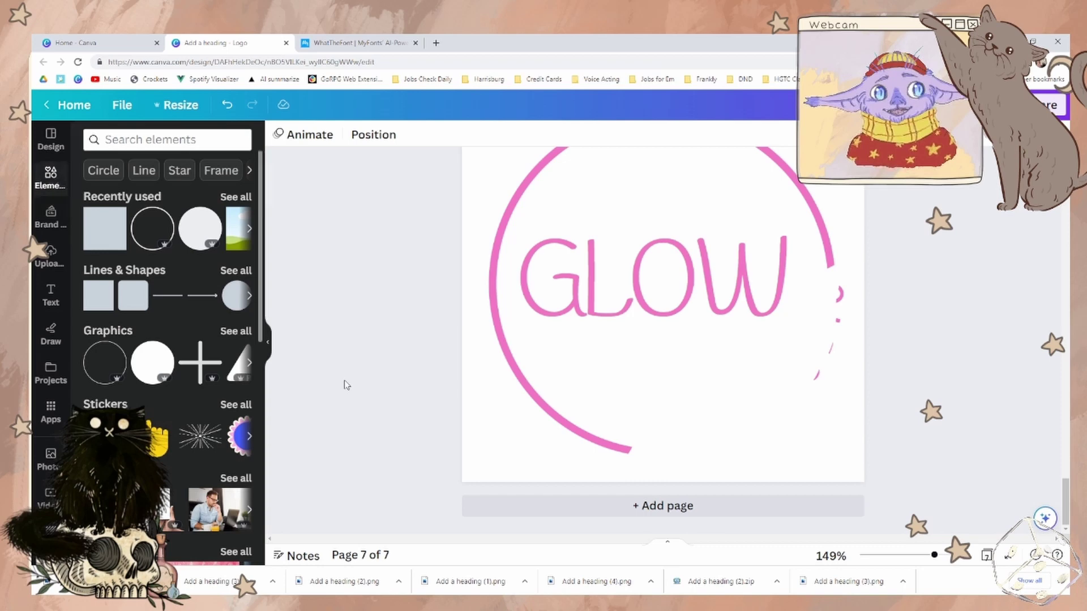
{"action": "left_click", "coordinate": [669, 456]}
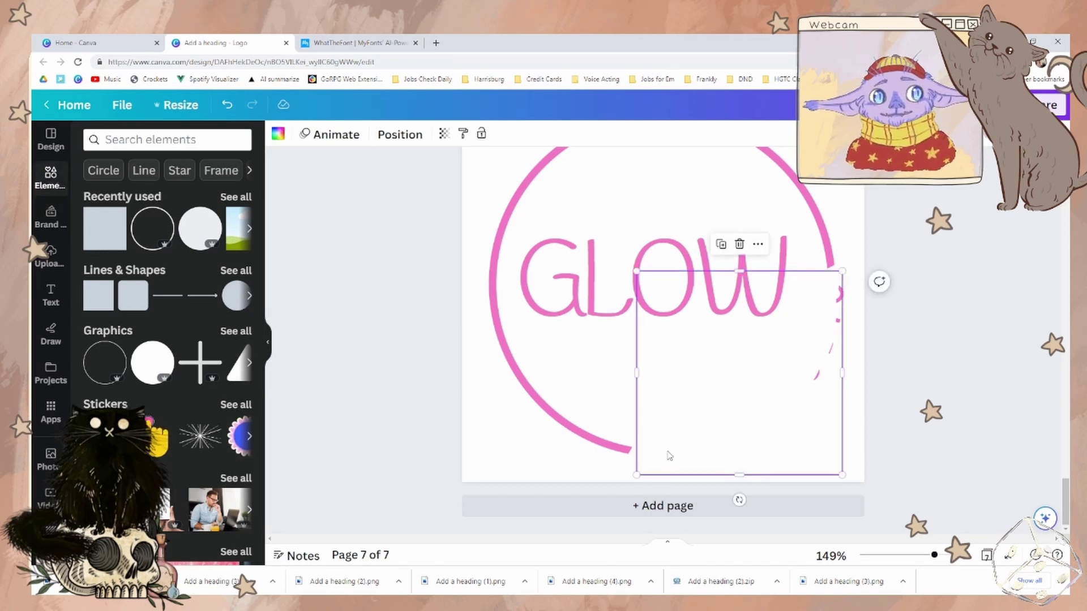
{"action": "key", "text": "Delete"}
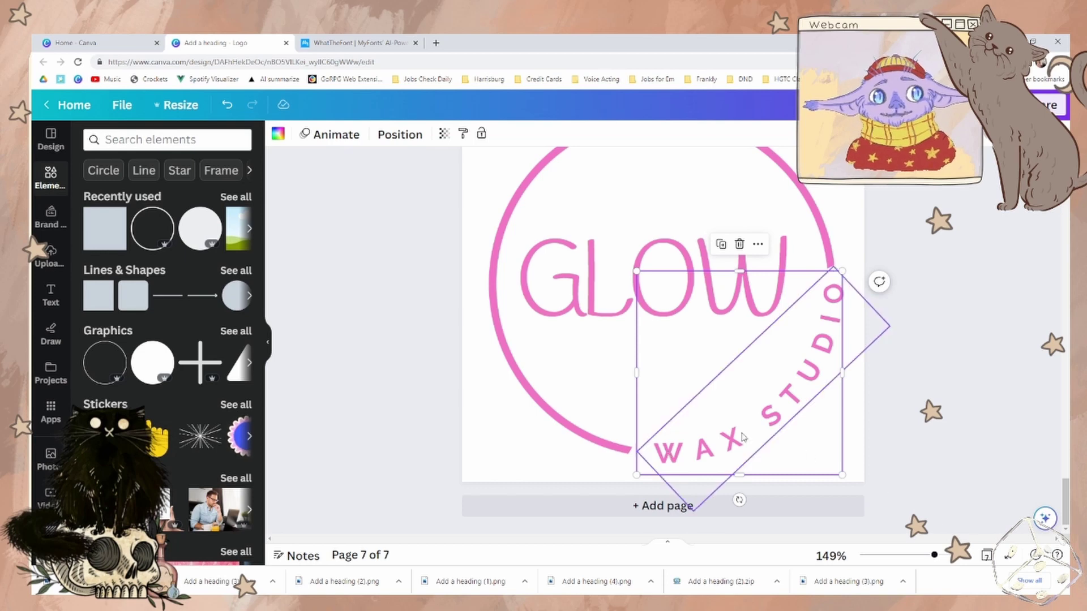
{"action": "key", "text": "Escape"}
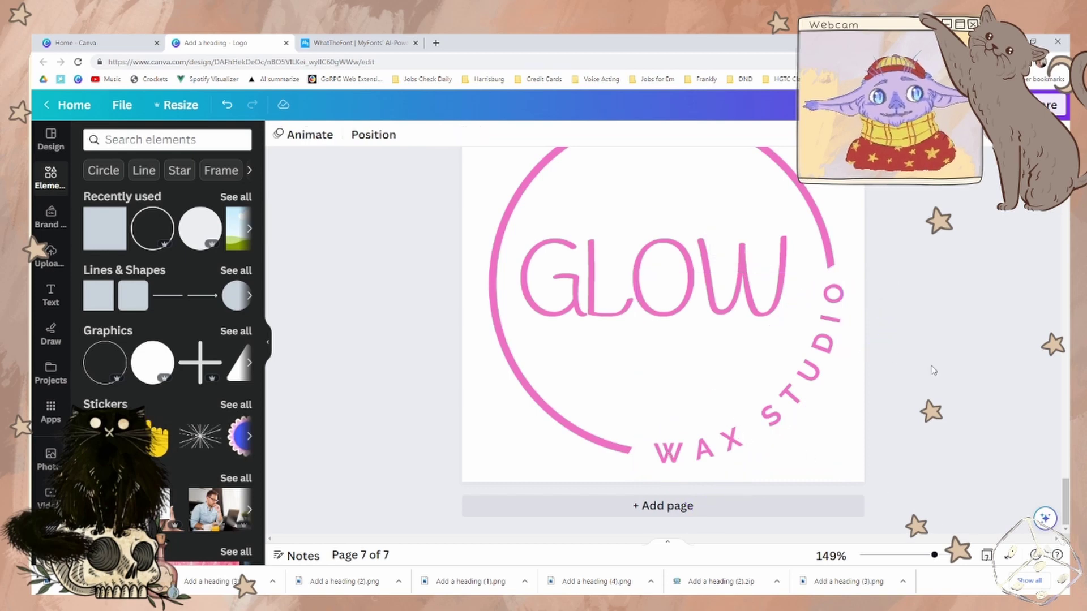
{"action": "left_click", "coordinate": [820, 302]}
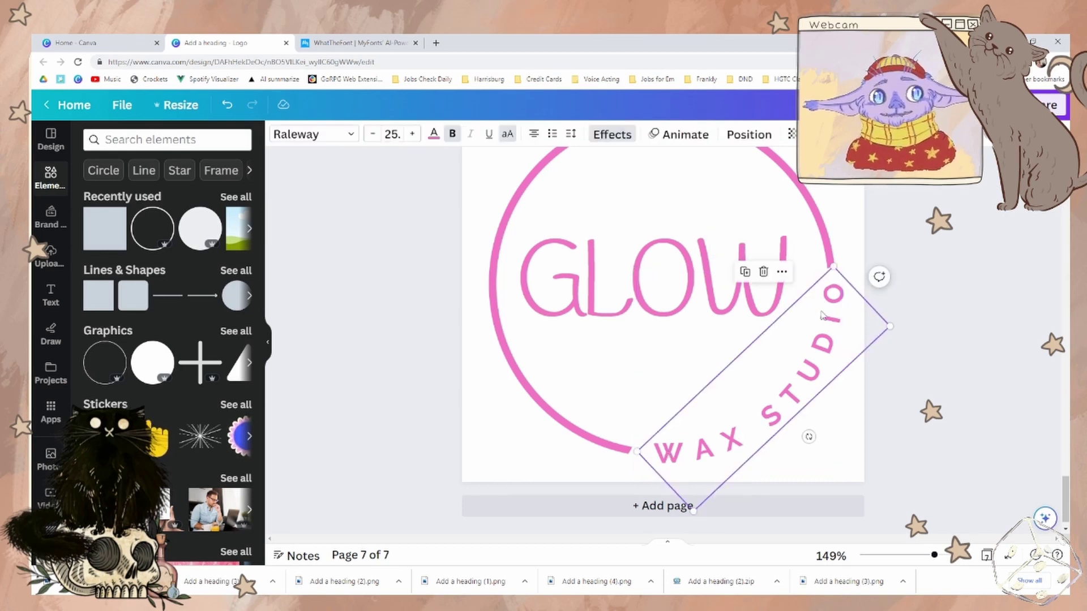
Send the WAX STUDIO text one layer backward.
{"action": "right_click", "coordinate": [749, 431]}
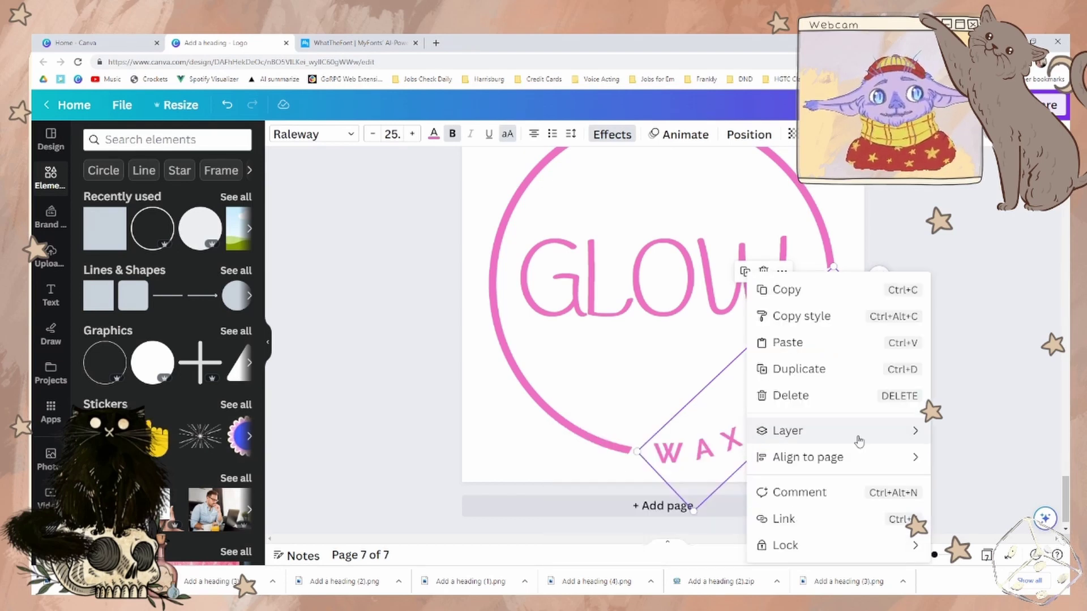
{"action": "mouse_move", "coordinate": [792, 433]}
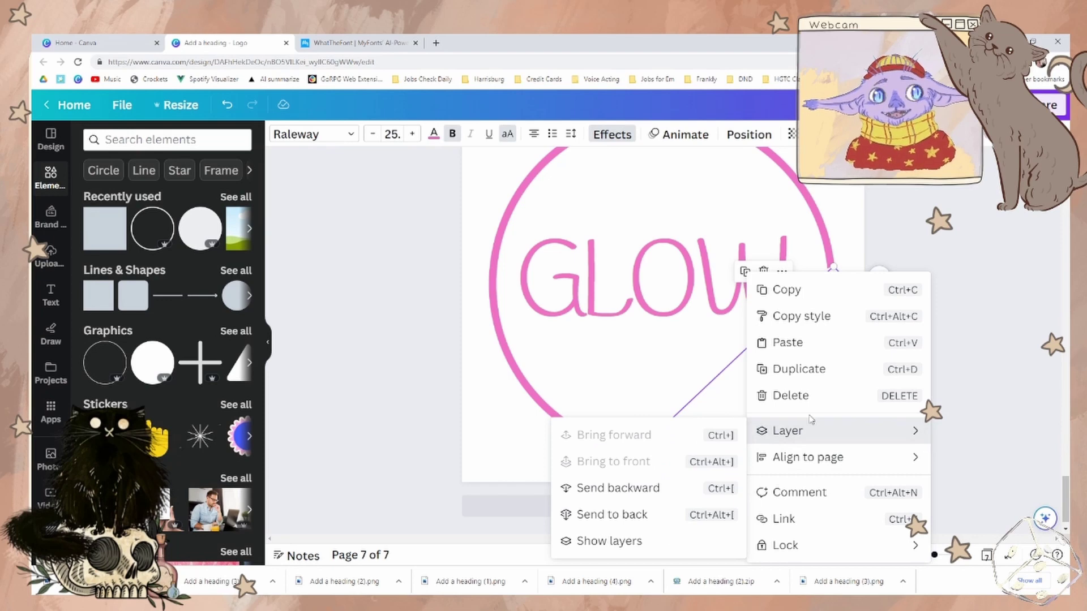
{"action": "left_click", "coordinate": [642, 552]}
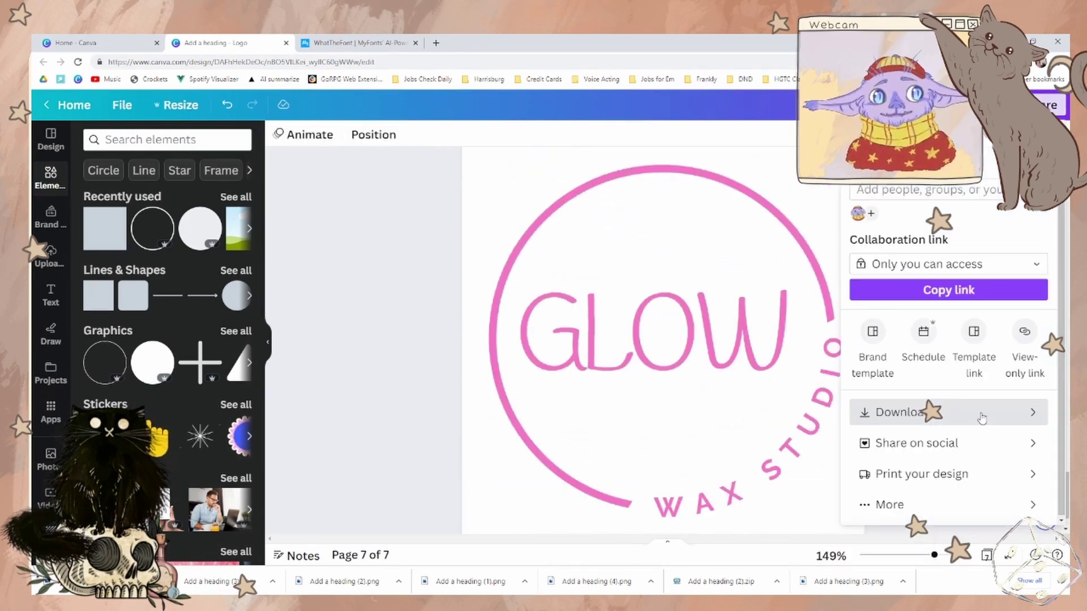
Open PNG download settings and clear the all-pages selection.
{"action": "left_click", "coordinate": [983, 414]}
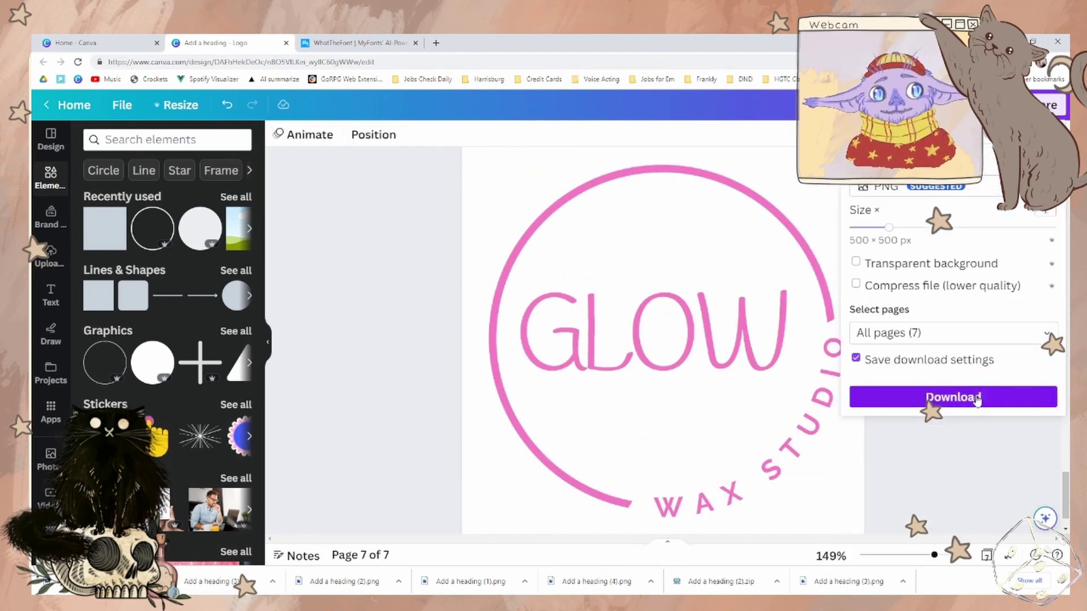
{"action": "left_click", "coordinate": [1044, 334]}
{"action": "left_click", "coordinate": [1026, 363]}
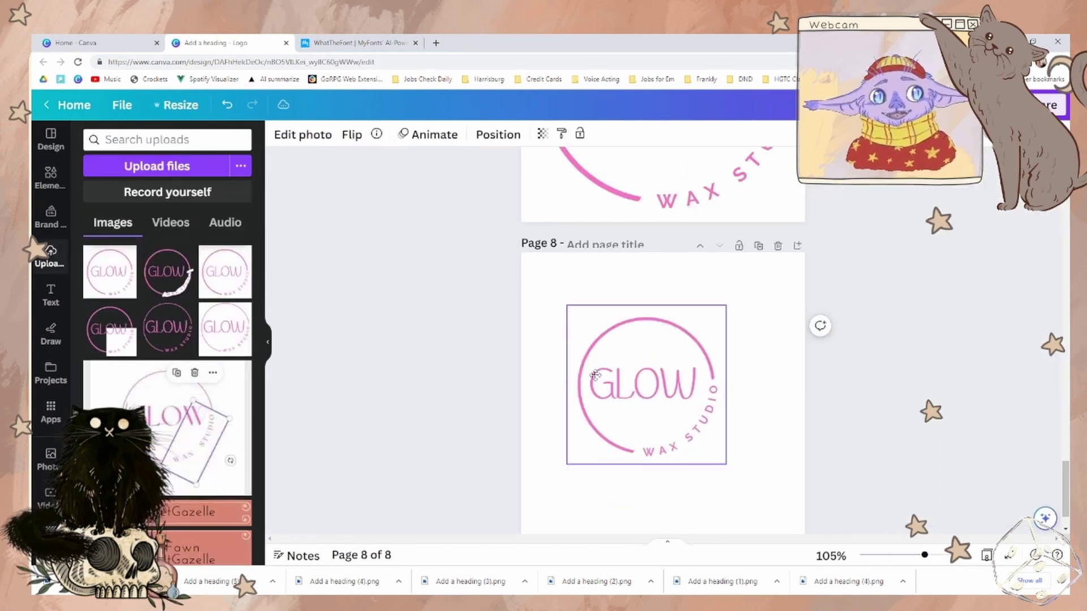
Make the page black, remove the logo's white background, and move it to fill the page.
{"action": "left_click_drag", "start_coordinate": [594, 375], "coordinate": [549, 323]}
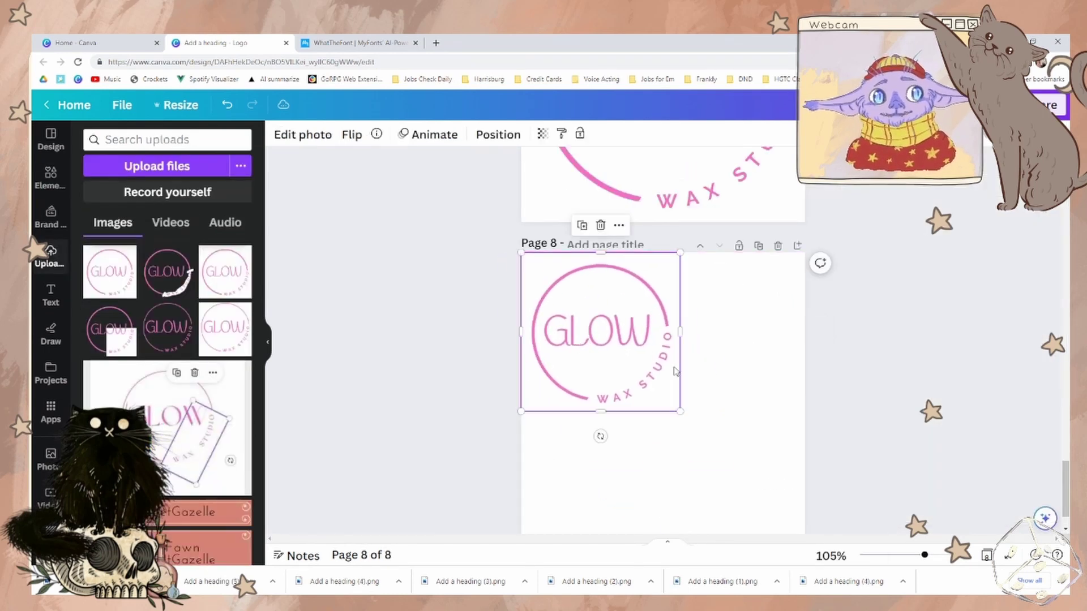
{"action": "left_click", "coordinate": [719, 371]}
{"action": "left_click", "coordinate": [278, 135]}
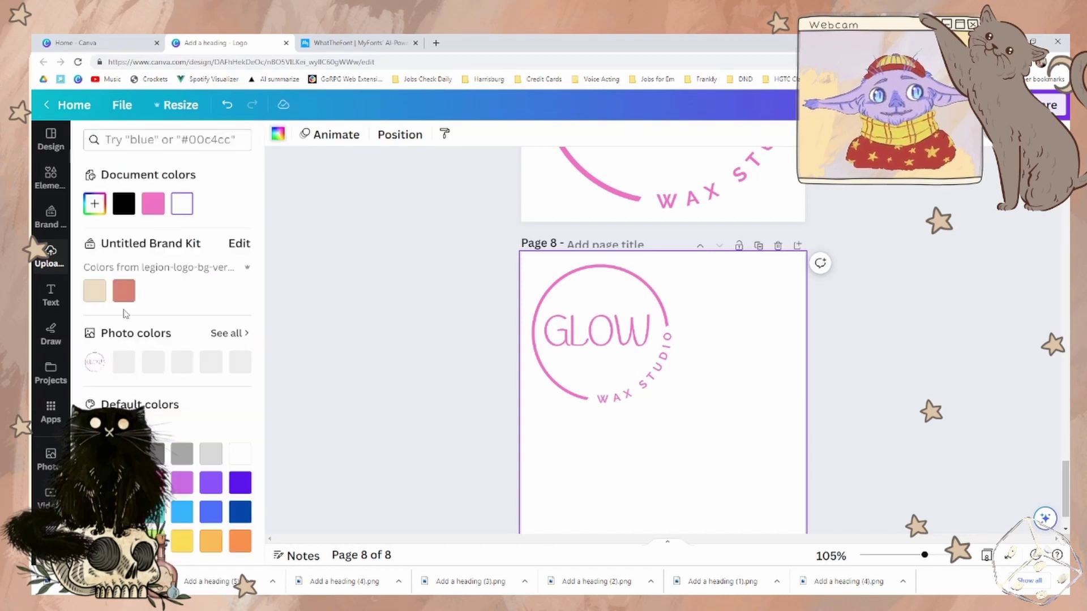
{"action": "left_click", "coordinate": [113, 204]}
{"action": "left_click", "coordinate": [102, 237]}
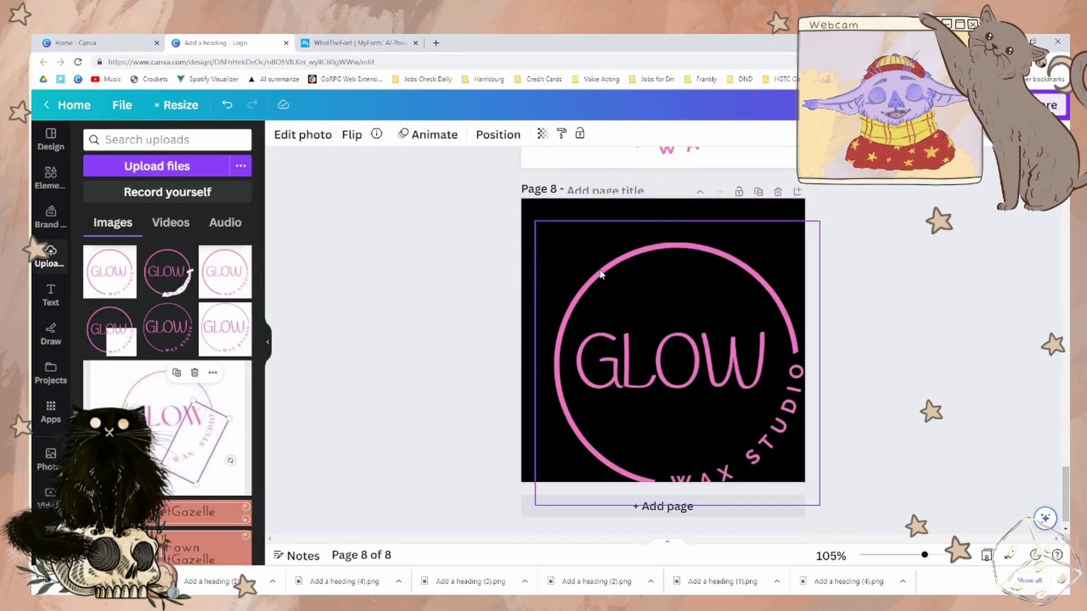
{"action": "left_click", "coordinate": [536, 209]}
{"action": "left_click", "coordinate": [278, 134]}
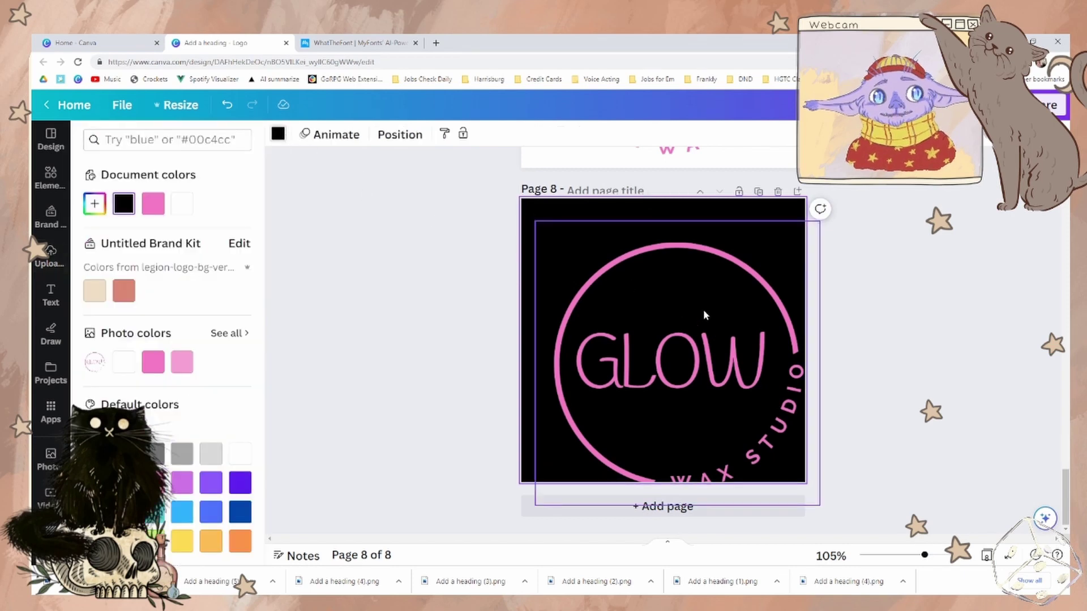
{"action": "left_click_drag", "start_coordinate": [703, 309], "coordinate": [687, 289]}
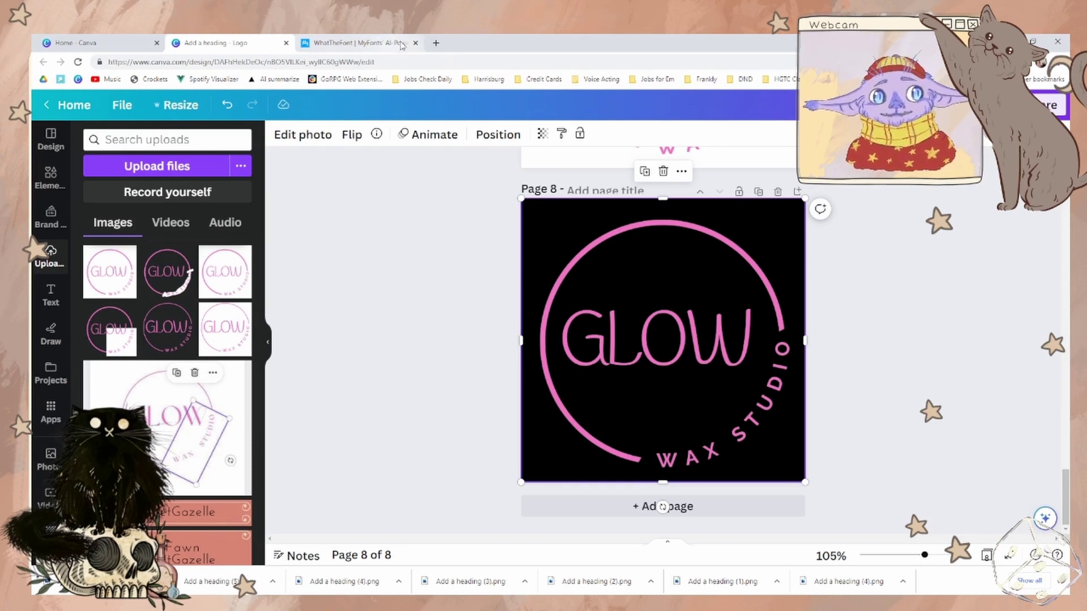
Go to the remove.bg website in the other browser tab.
{"action": "left_click", "coordinate": [379, 43]}
{"action": "left_click", "coordinate": [352, 61]}
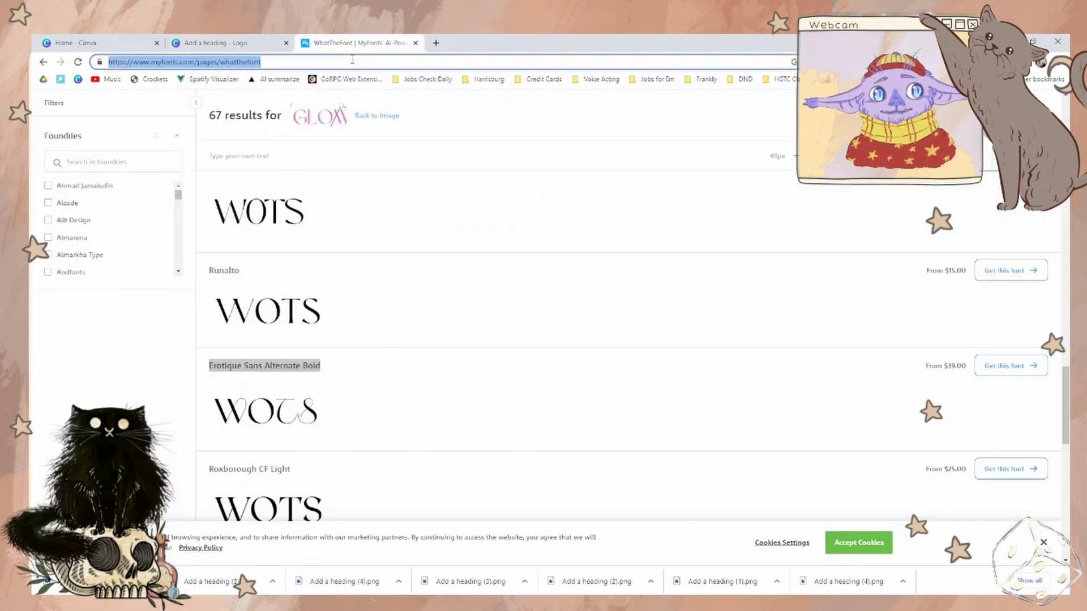
{"action": "type", "text": "remove.bg"}
{"action": "key", "text": "Return"}
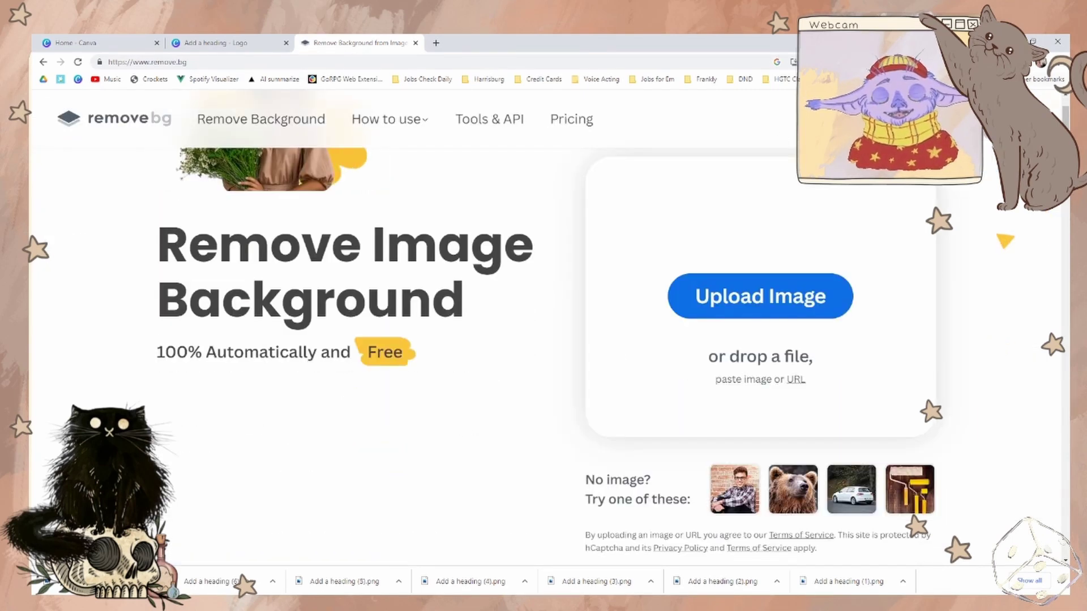
Upload the exported logo 'Add a heading (6)' and download its transparent cutout.
{"action": "left_click", "coordinate": [767, 297]}
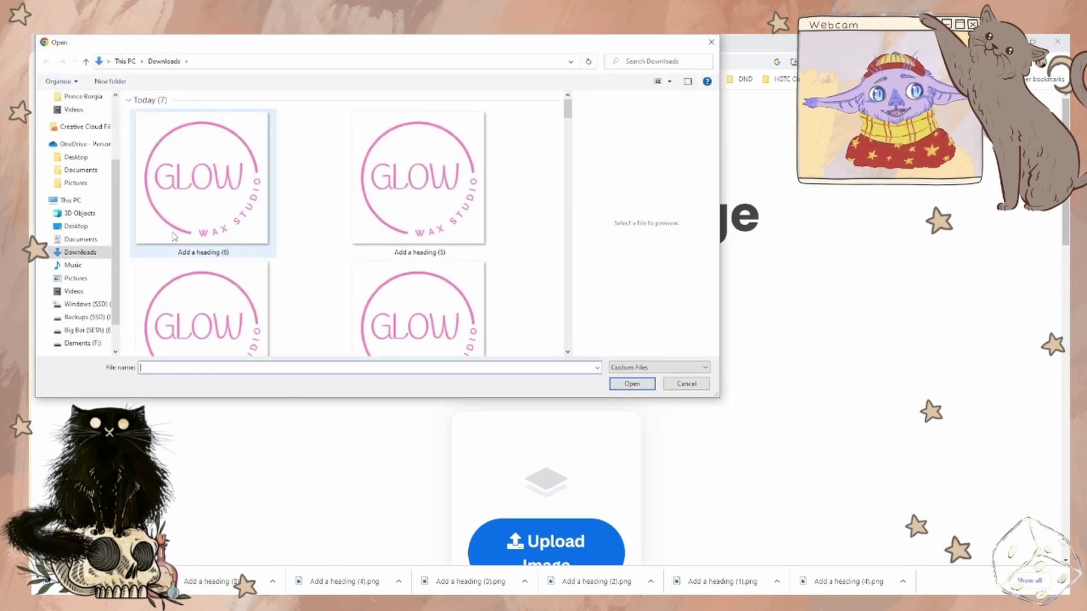
{"action": "double_click", "coordinate": [167, 191]}
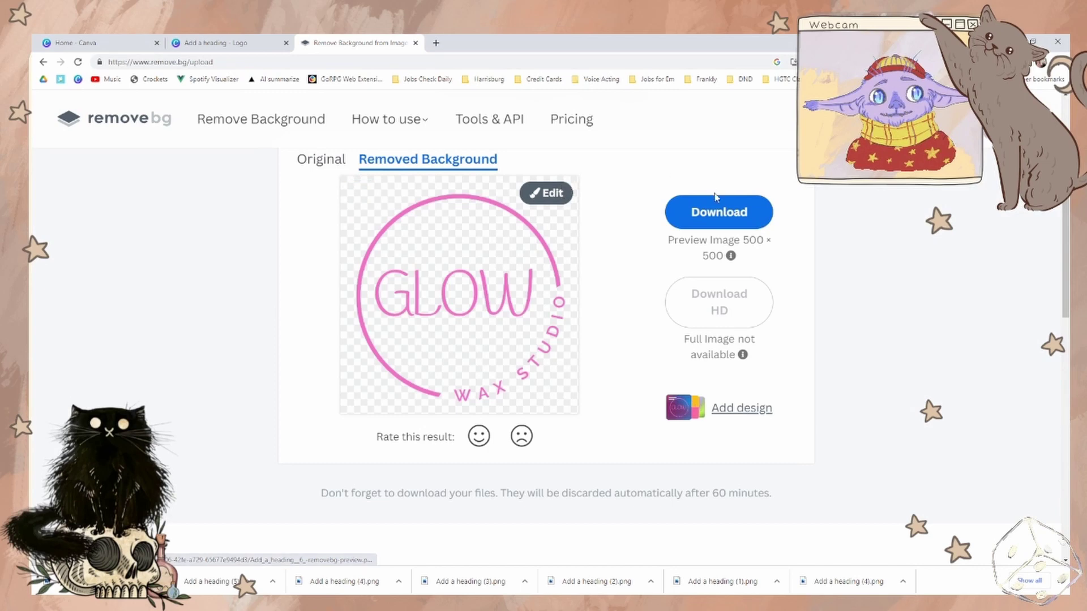
{"action": "left_click", "coordinate": [719, 212]}
Upload the removebg-preview logo to Canva and enlarge it to 500 × 500 on black page 9.
{"action": "left_click", "coordinate": [215, 43]}
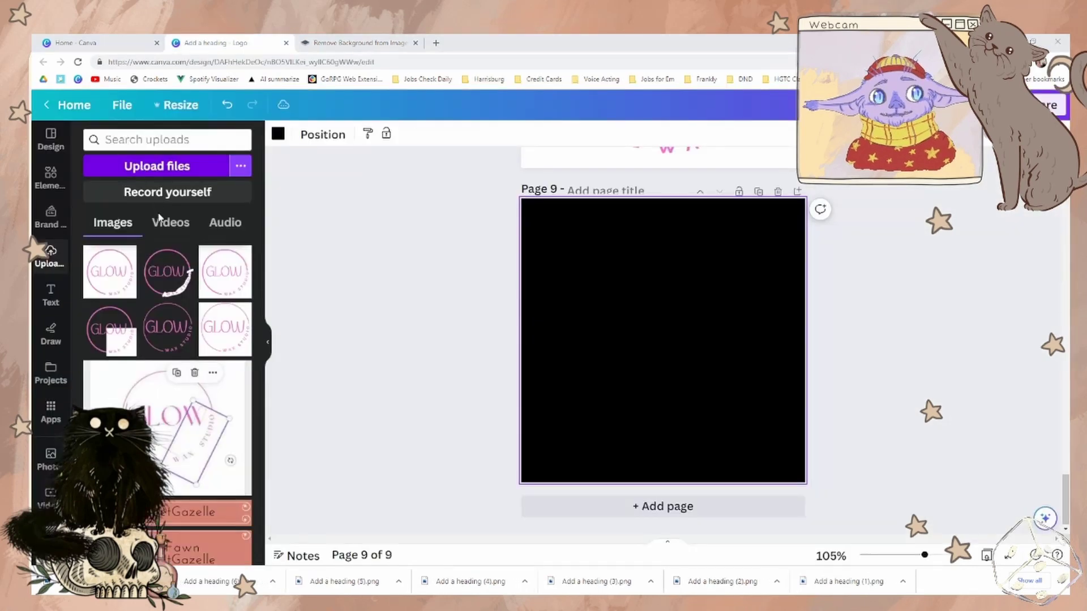
{"action": "left_click", "coordinate": [145, 97]}
{"action": "double_click", "coordinate": [180, 249]}
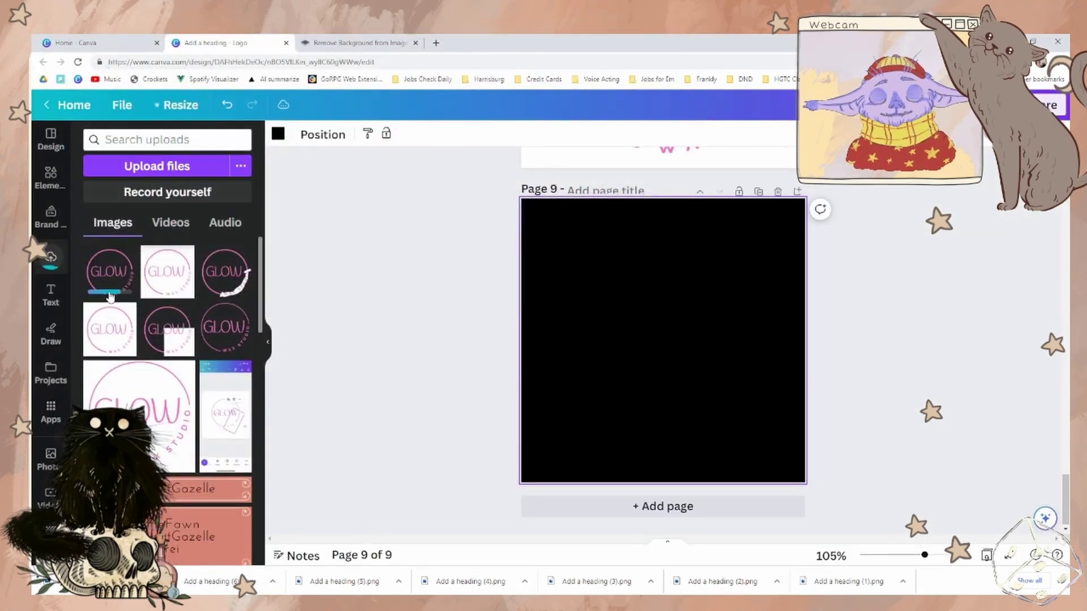
{"action": "left_click", "coordinate": [119, 268]}
{"action": "left_click_drag", "start_coordinate": [737, 413], "coordinate": [802, 482]}
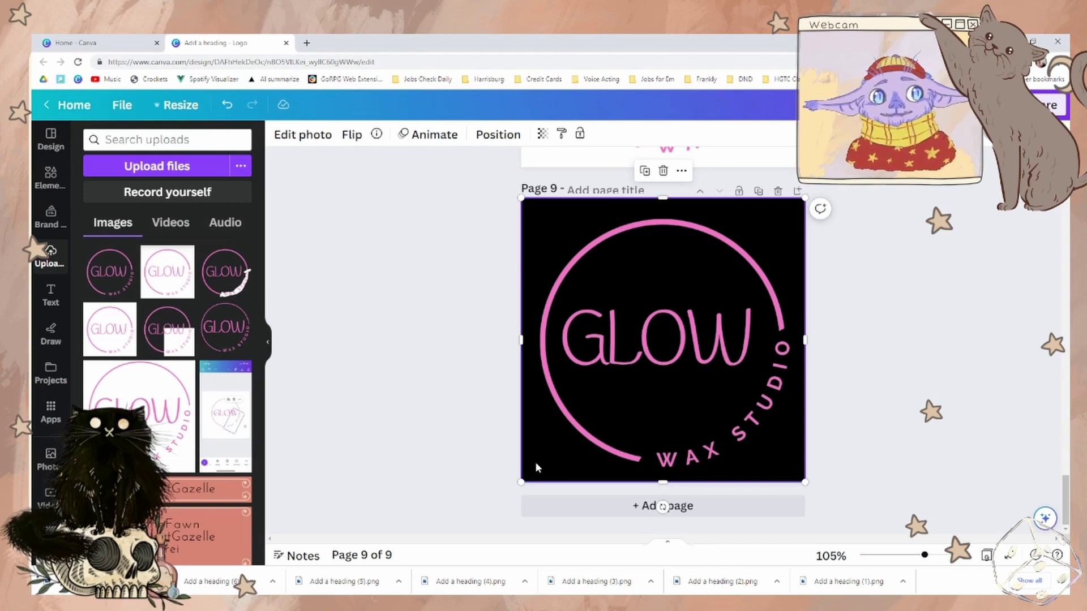
{"action": "scroll", "coordinate": [556, 463], "scroll_direction": "up", "scroll_amount": 8}
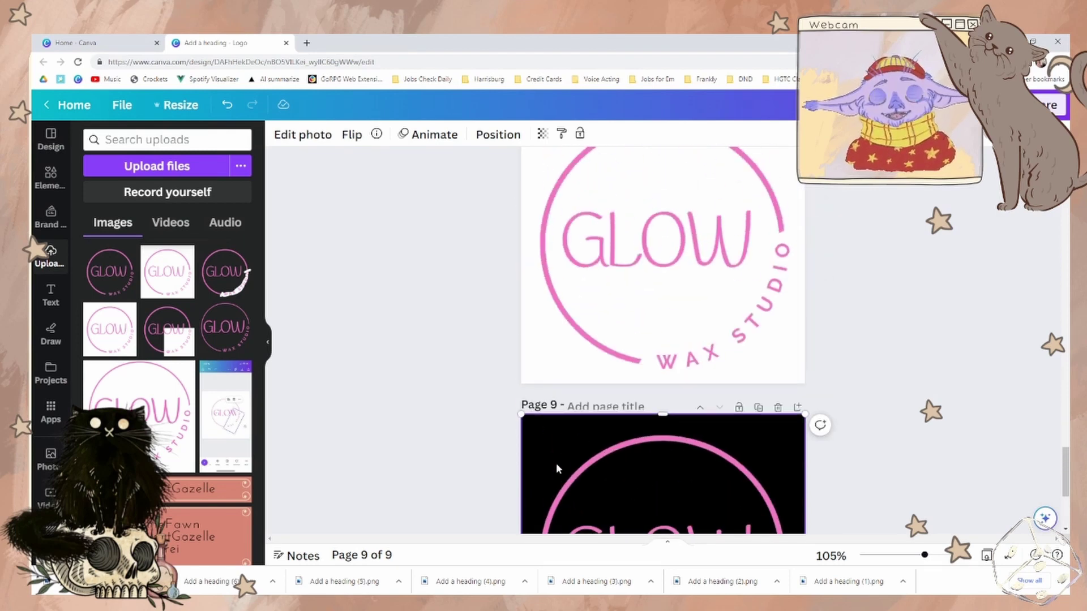
{"action": "scroll", "coordinate": [556, 468], "scroll_direction": "up", "scroll_amount": 15}
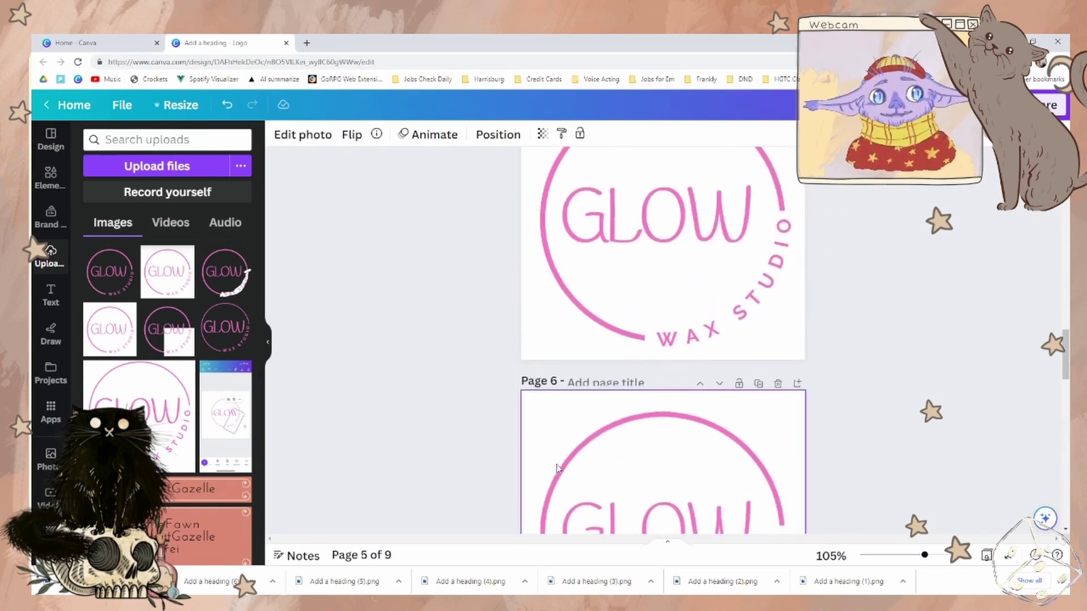
{"action": "scroll", "coordinate": [607, 522], "scroll_direction": "up", "scroll_amount": 12}
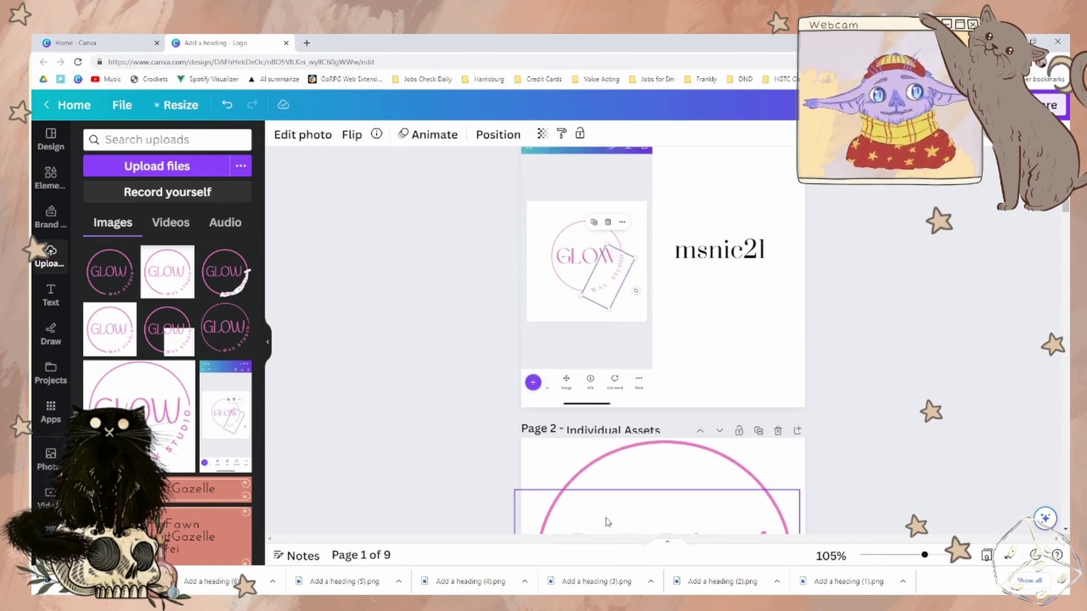
{"action": "scroll", "coordinate": [608, 522], "scroll_direction": "up", "scroll_amount": 1}
{"action": "left_click", "coordinate": [606, 324]}
{"action": "scroll", "coordinate": [606, 324], "scroll_direction": "up", "scroll_amount": 5}
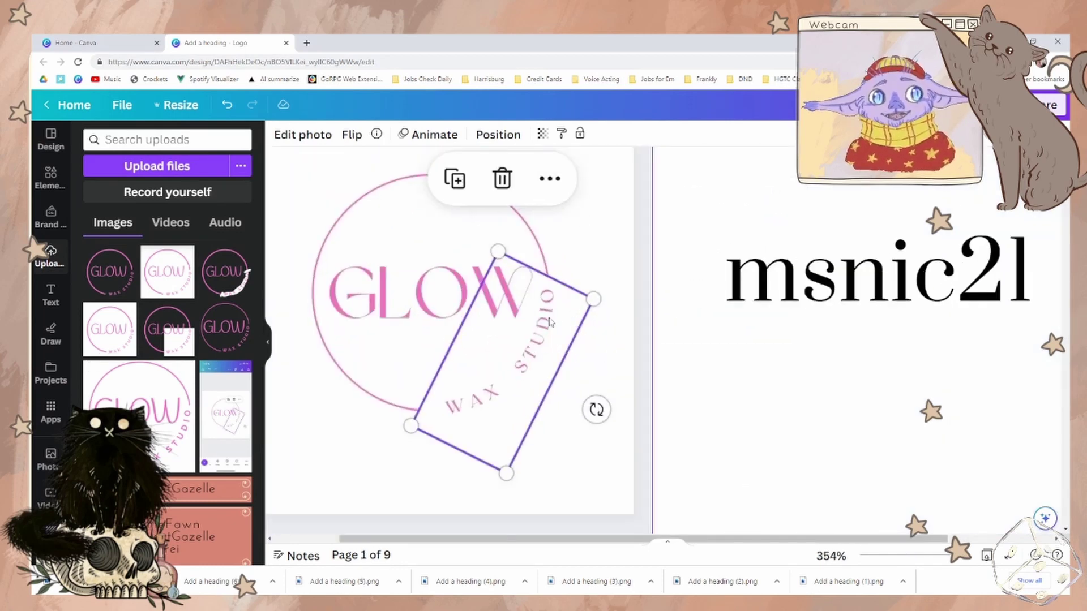
{"action": "scroll", "coordinate": [634, 368], "scroll_direction": "left", "scroll_amount": 2}
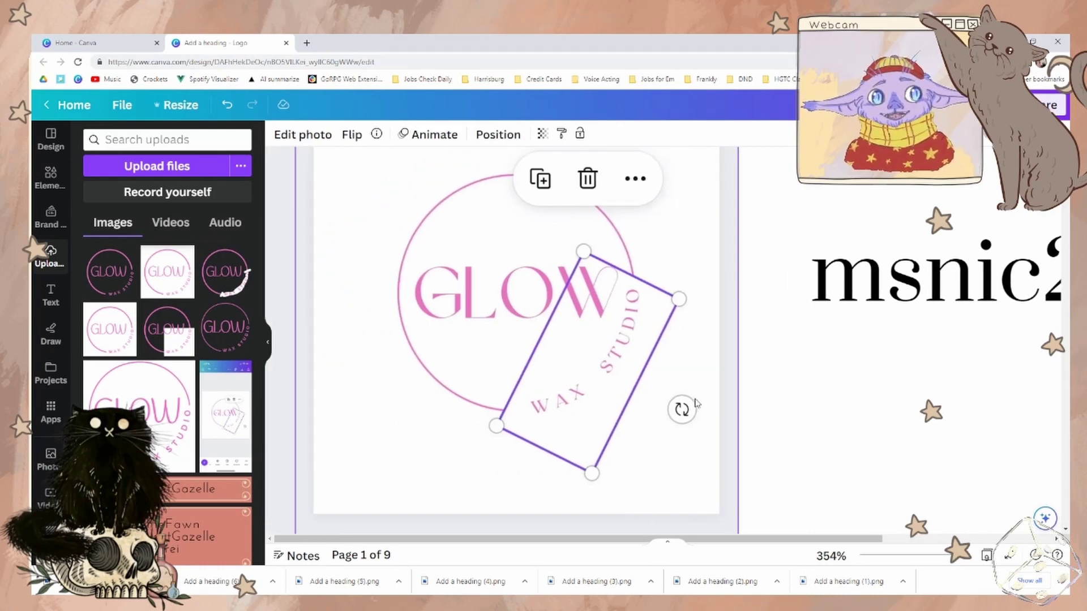
{"action": "scroll", "coordinate": [824, 444], "scroll_direction": "down", "scroll_amount": 5}
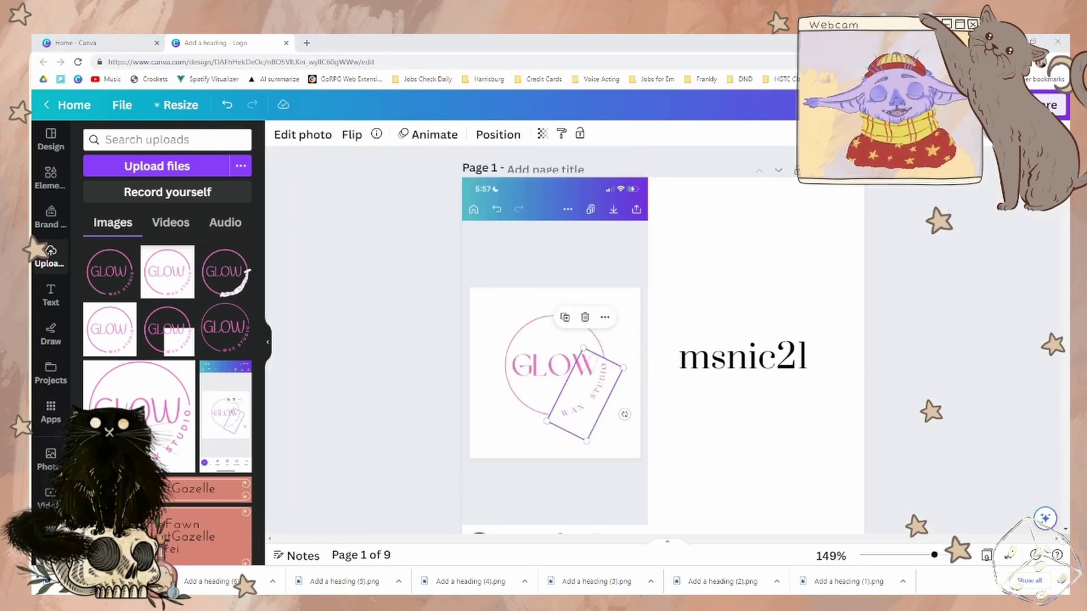